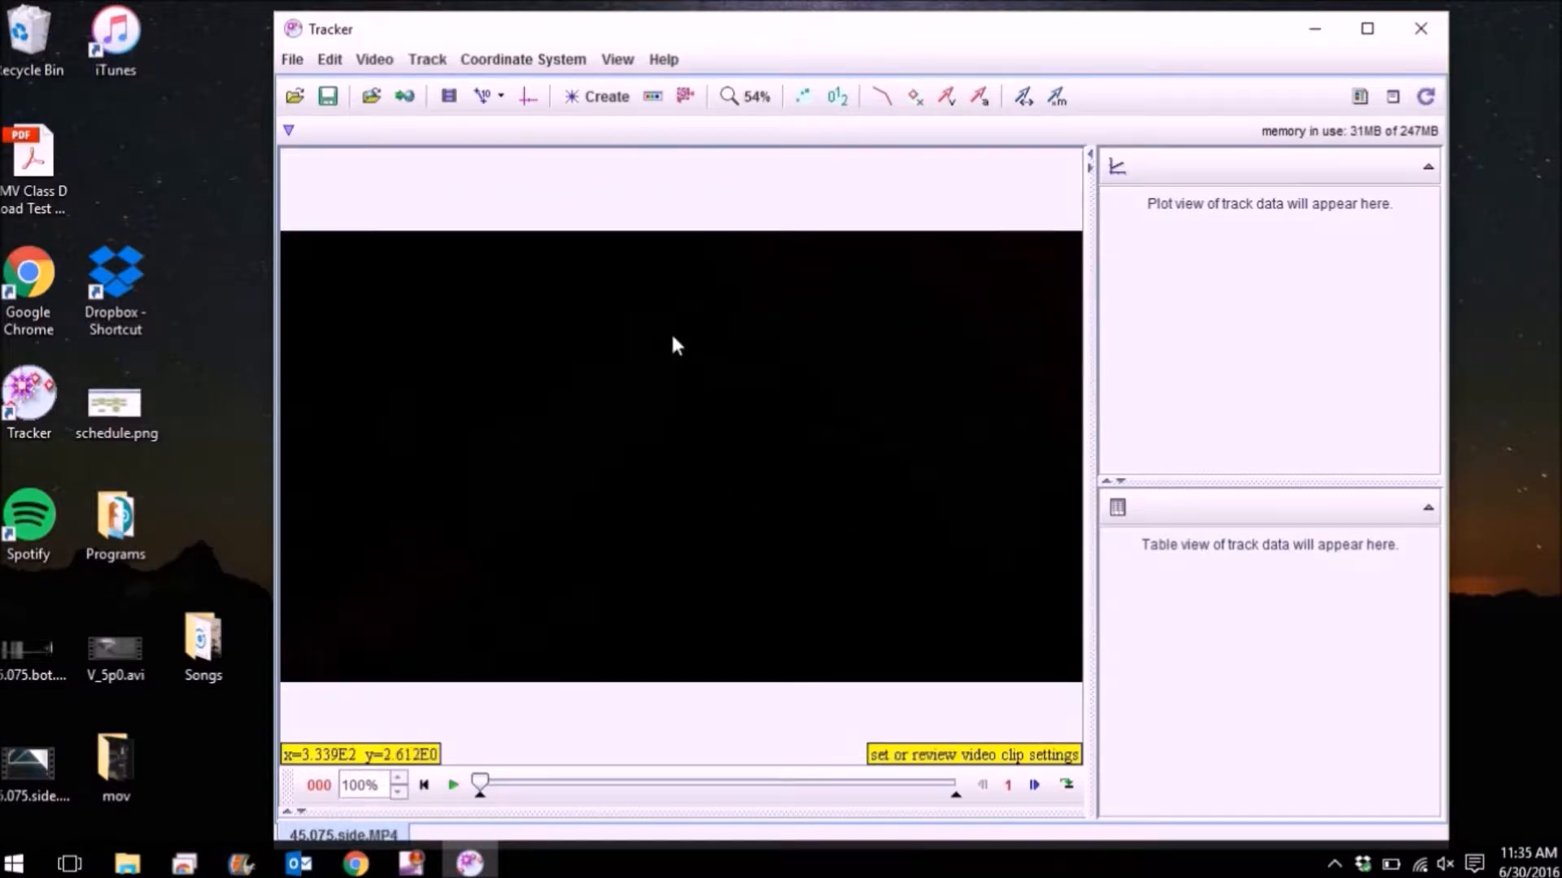
Move the video to frame 920 in the maximized window and show the coordinate axes
left_click(1367, 29)
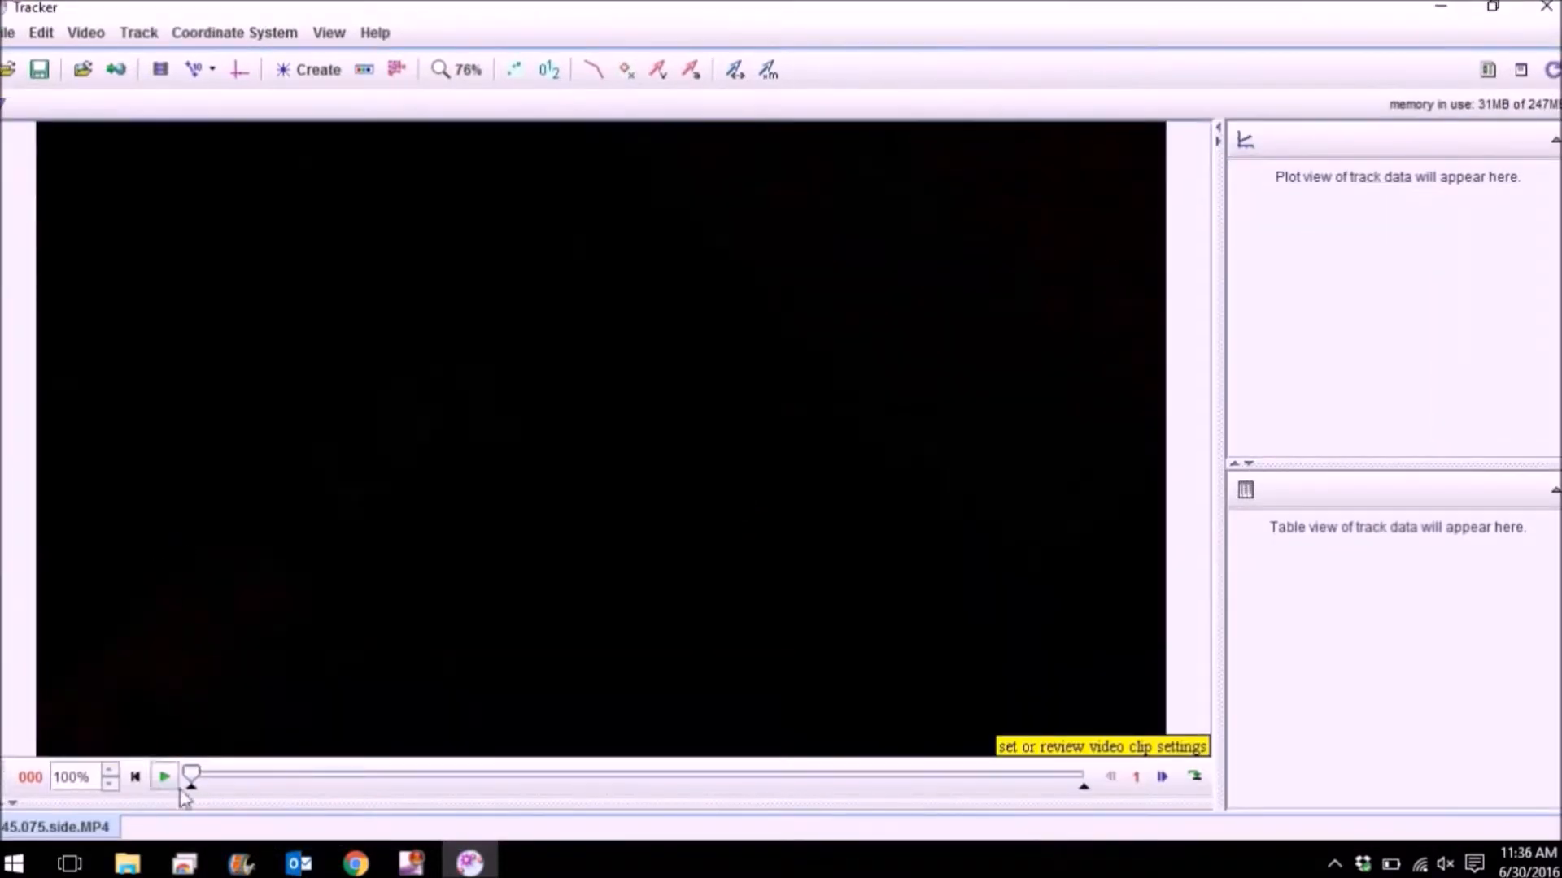
left_click_drag(192, 778, 429, 778)
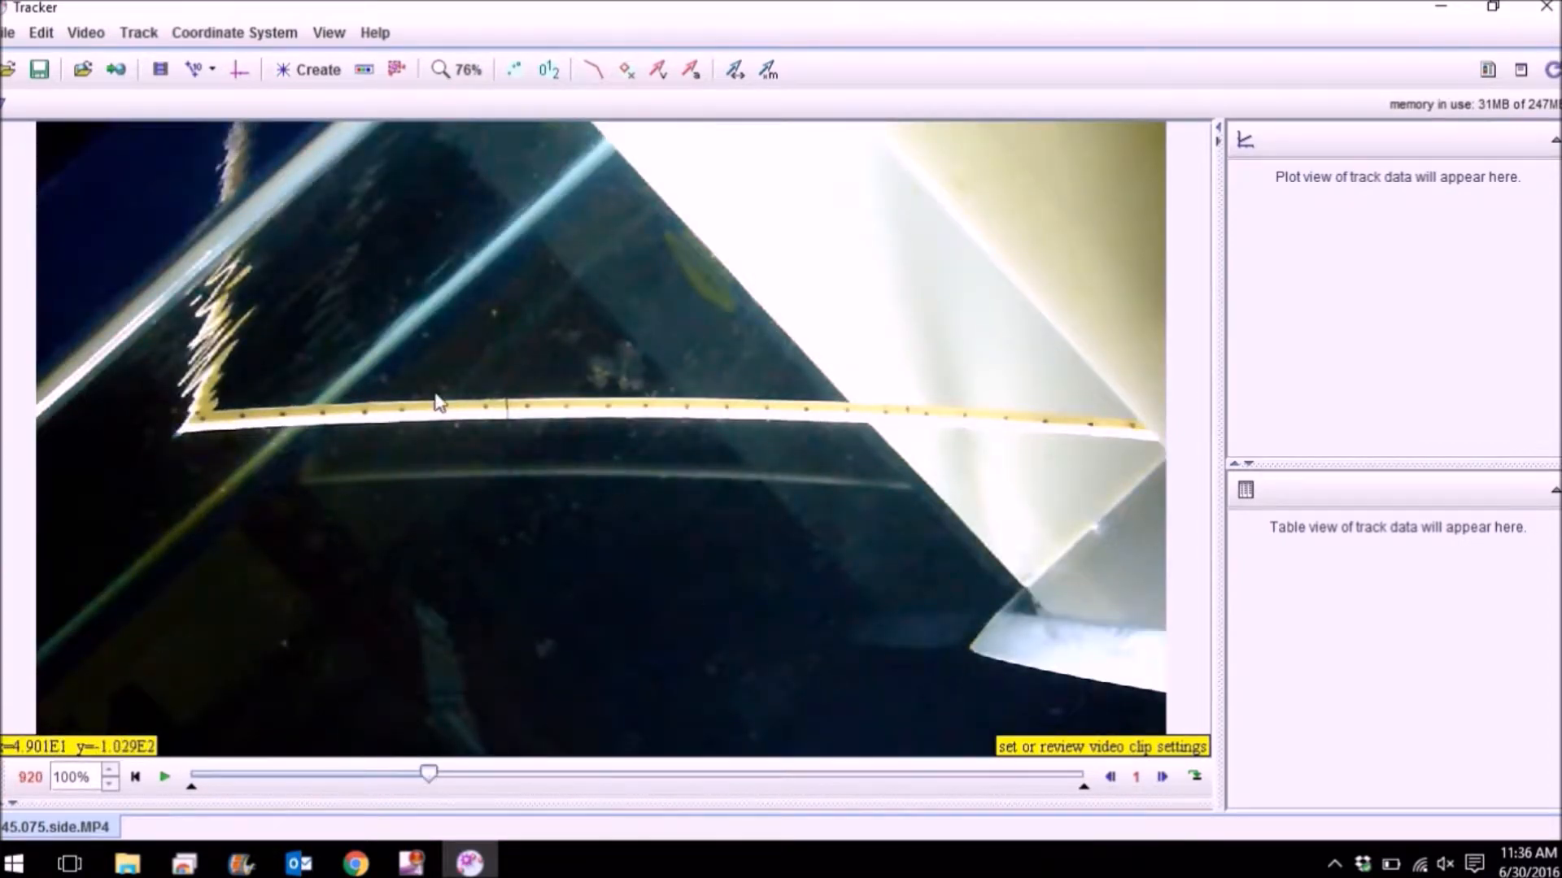
left_click(248, 80)
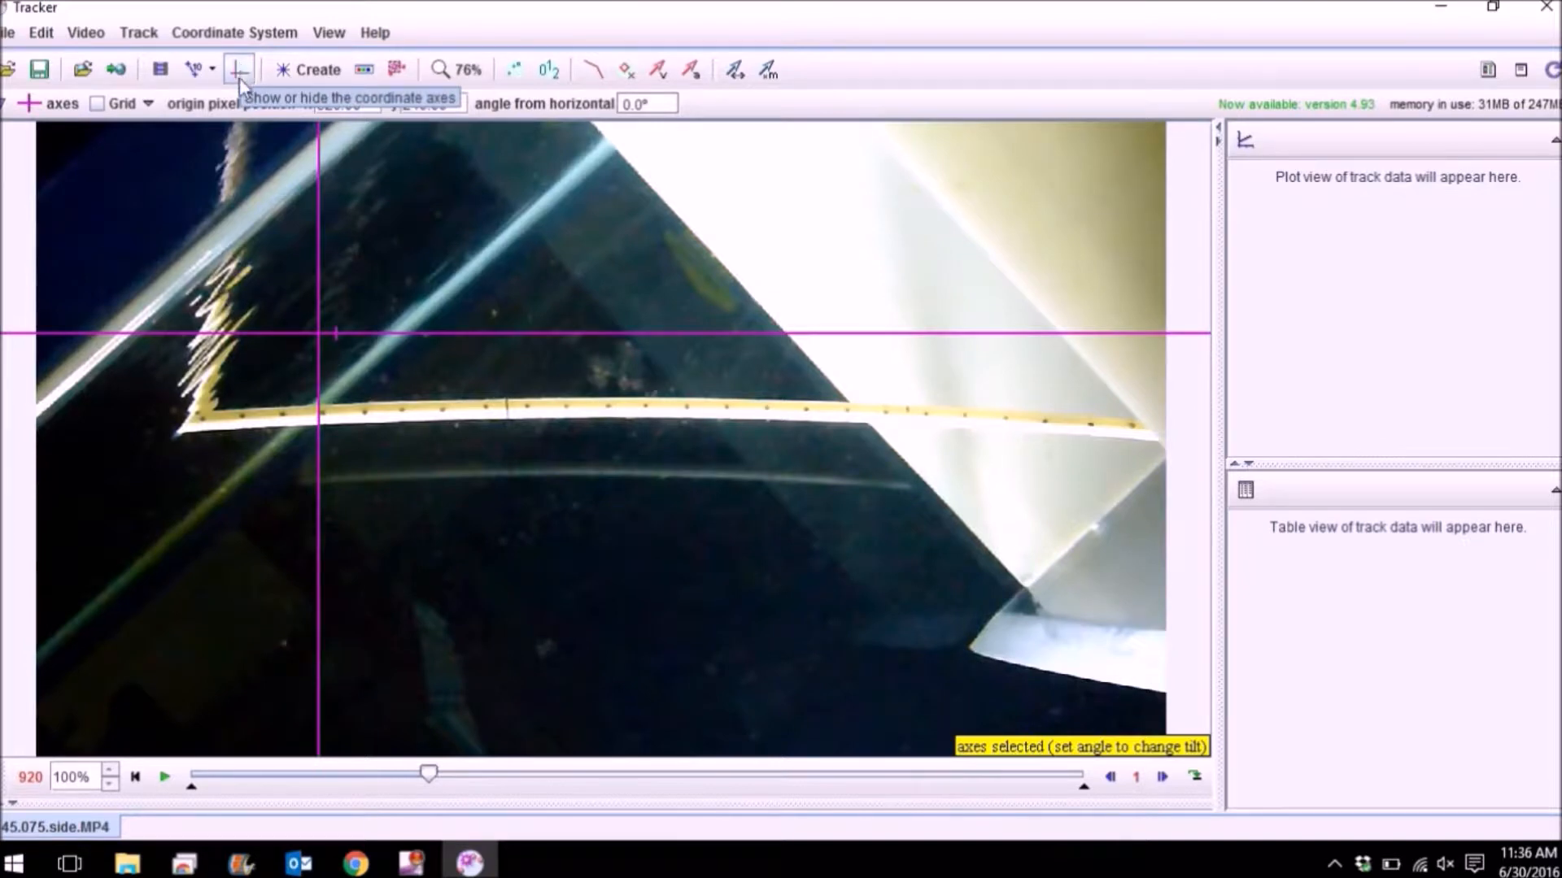
left_click(236, 74)
left_click(236, 75)
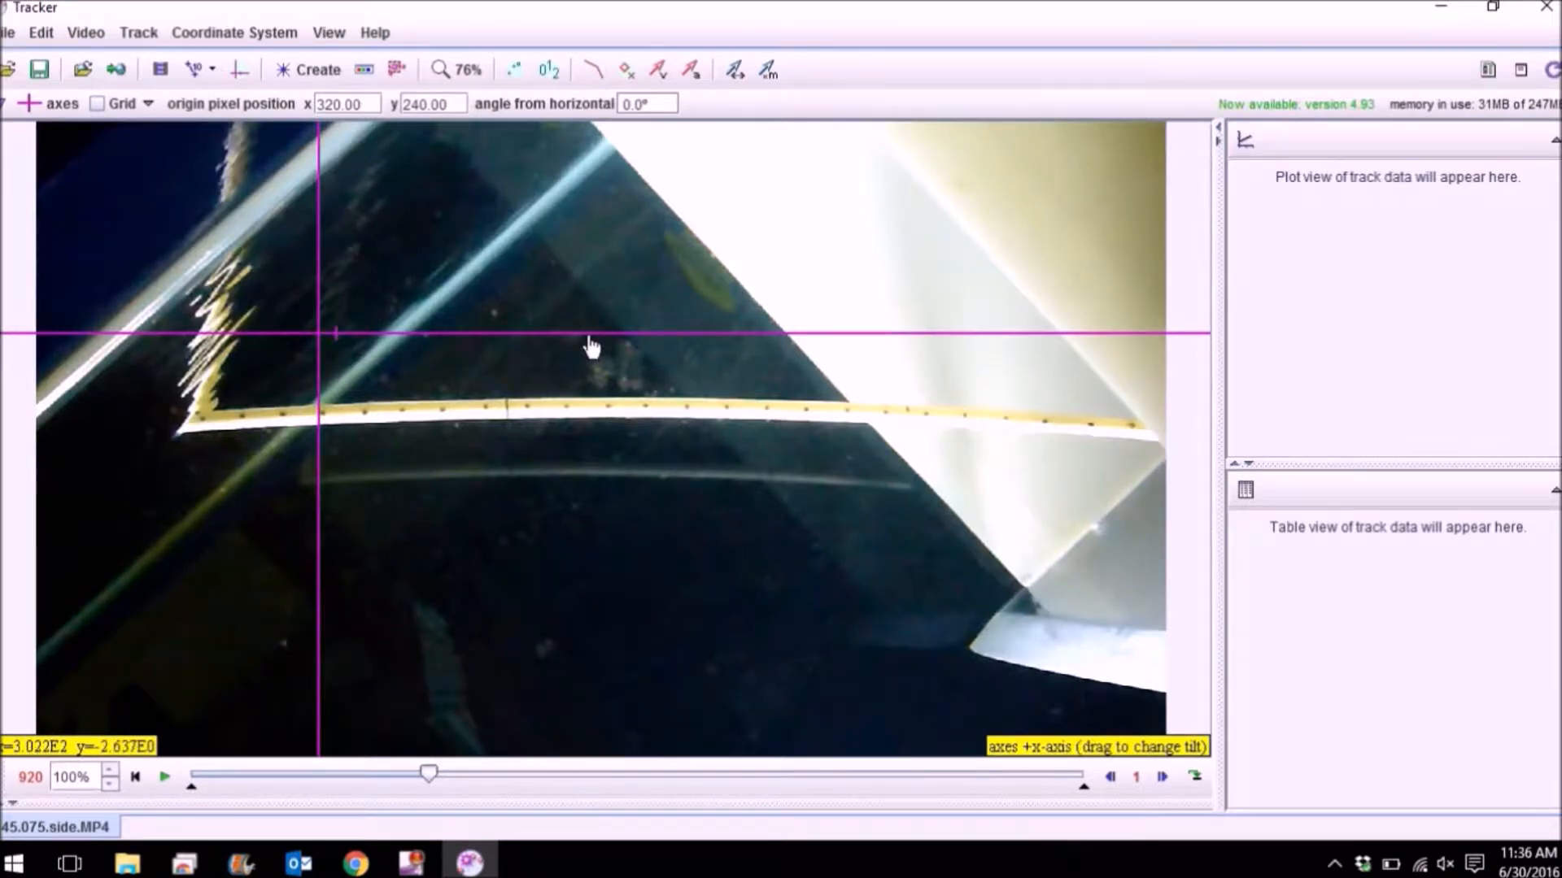
Tilt the coordinate axes to about 41.6° so the x-axis runs along the bright diagonal edge in the video's upper-left area
left_click_drag(592, 337, 550, 137)
mouse_move(316, 328)
left_mouse_down()
mouse_move(234, 299)
mouse_move(331, 407)
mouse_move(377, 429)
mouse_move(306, 377)
mouse_move(323, 389)
mouse_move(301, 351)
left_mouse_up()
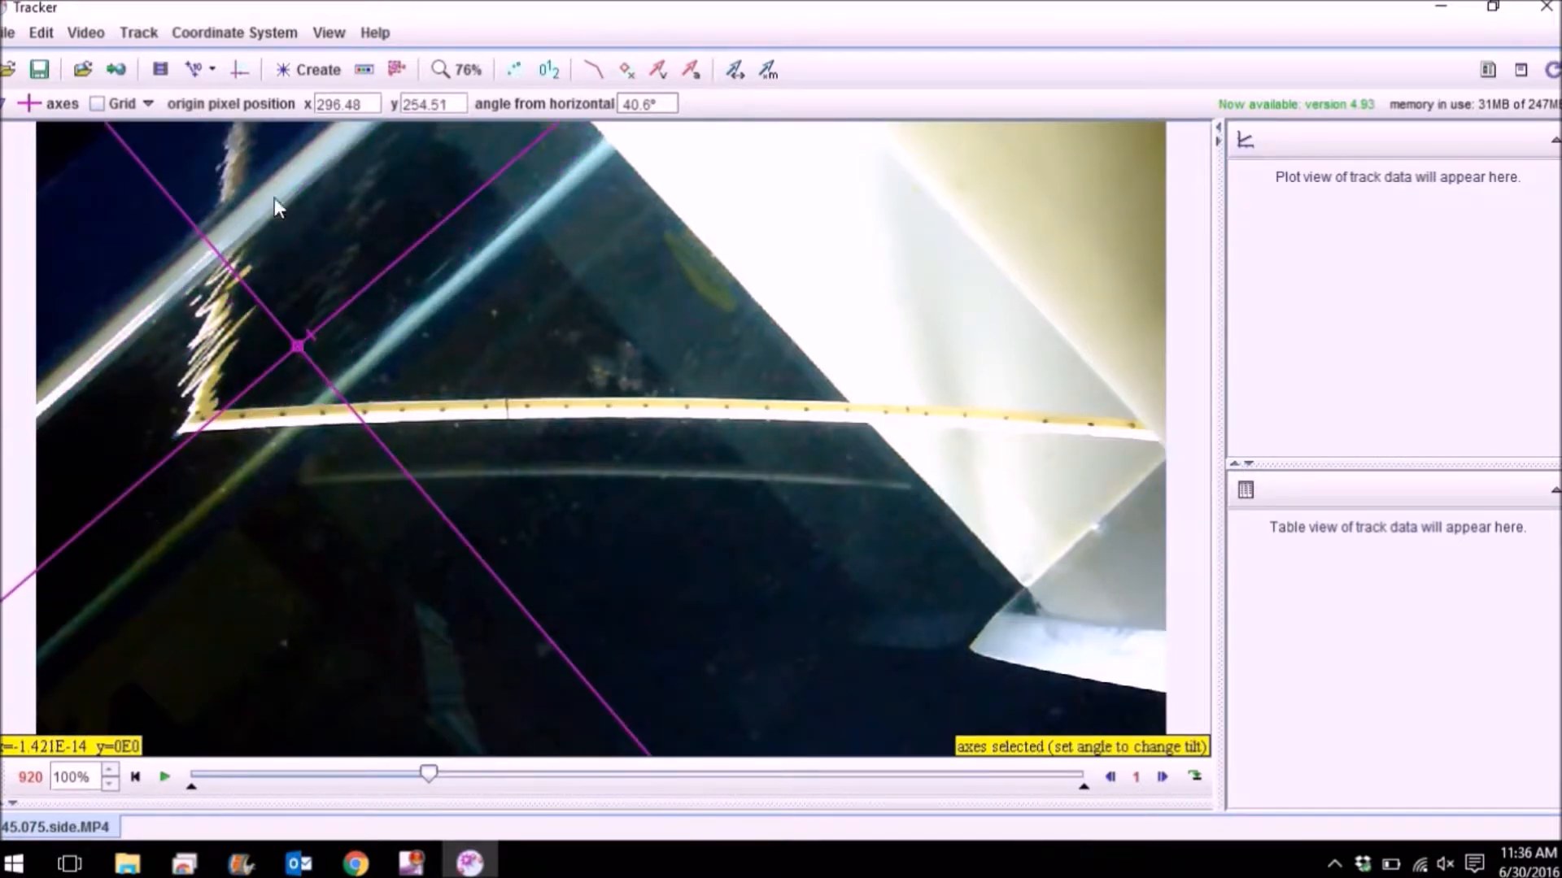
left_click_drag(298, 348, 199, 249)
left_click_drag(279, 198, 302, 171)
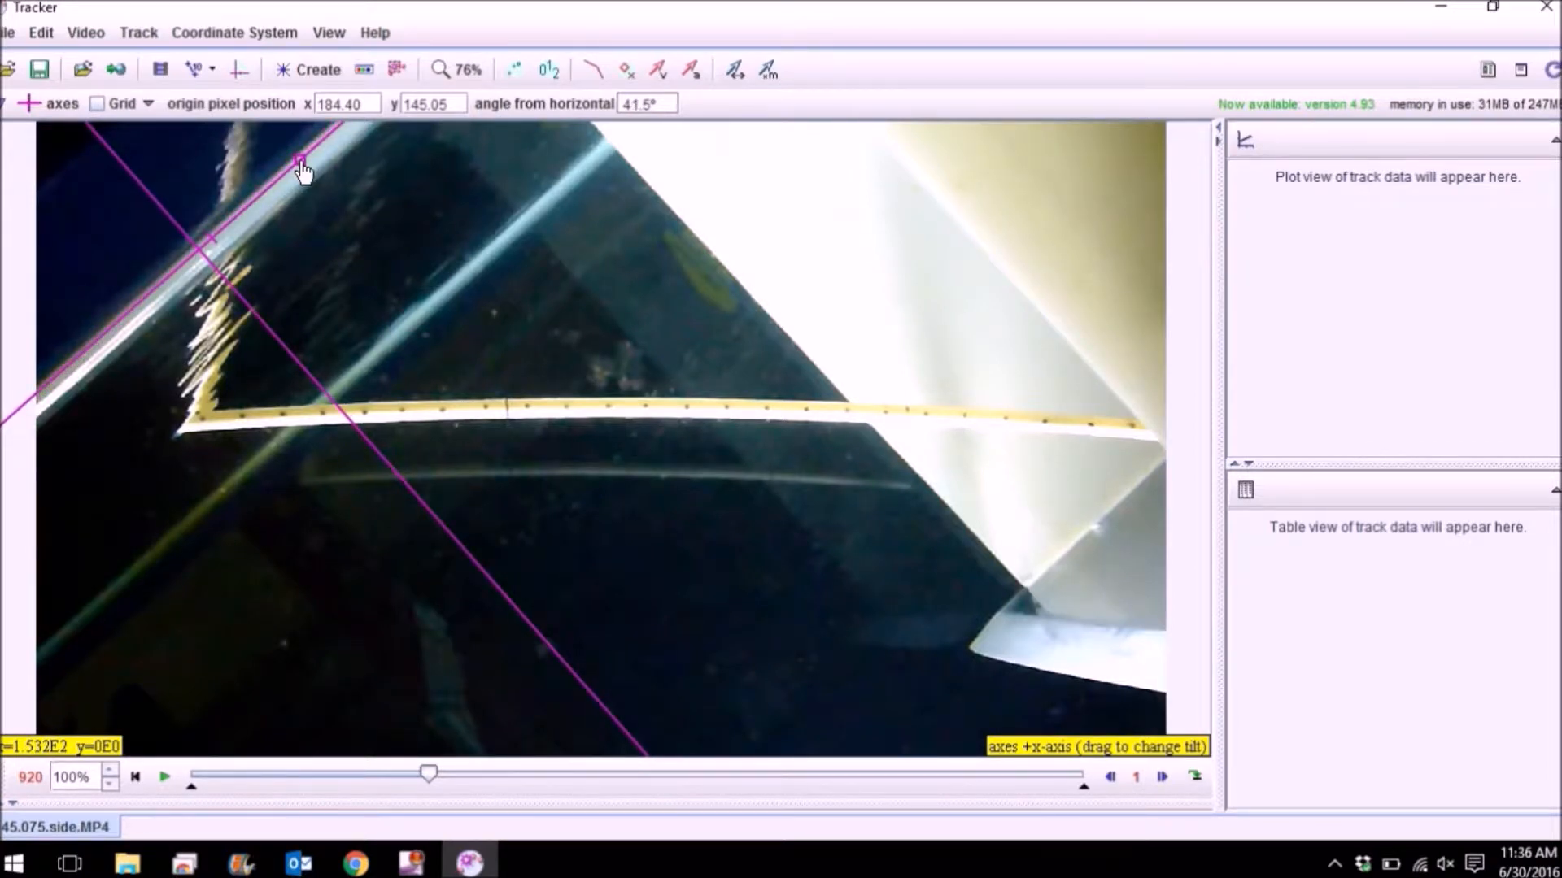
left_click_drag(302, 169, 306, 169)
Set the axes' angle from horizontal to 41.6° and place the origin on the lower corner of the white piece, at about pixel 1059, 597
left_click_drag(201, 258, 972, 660)
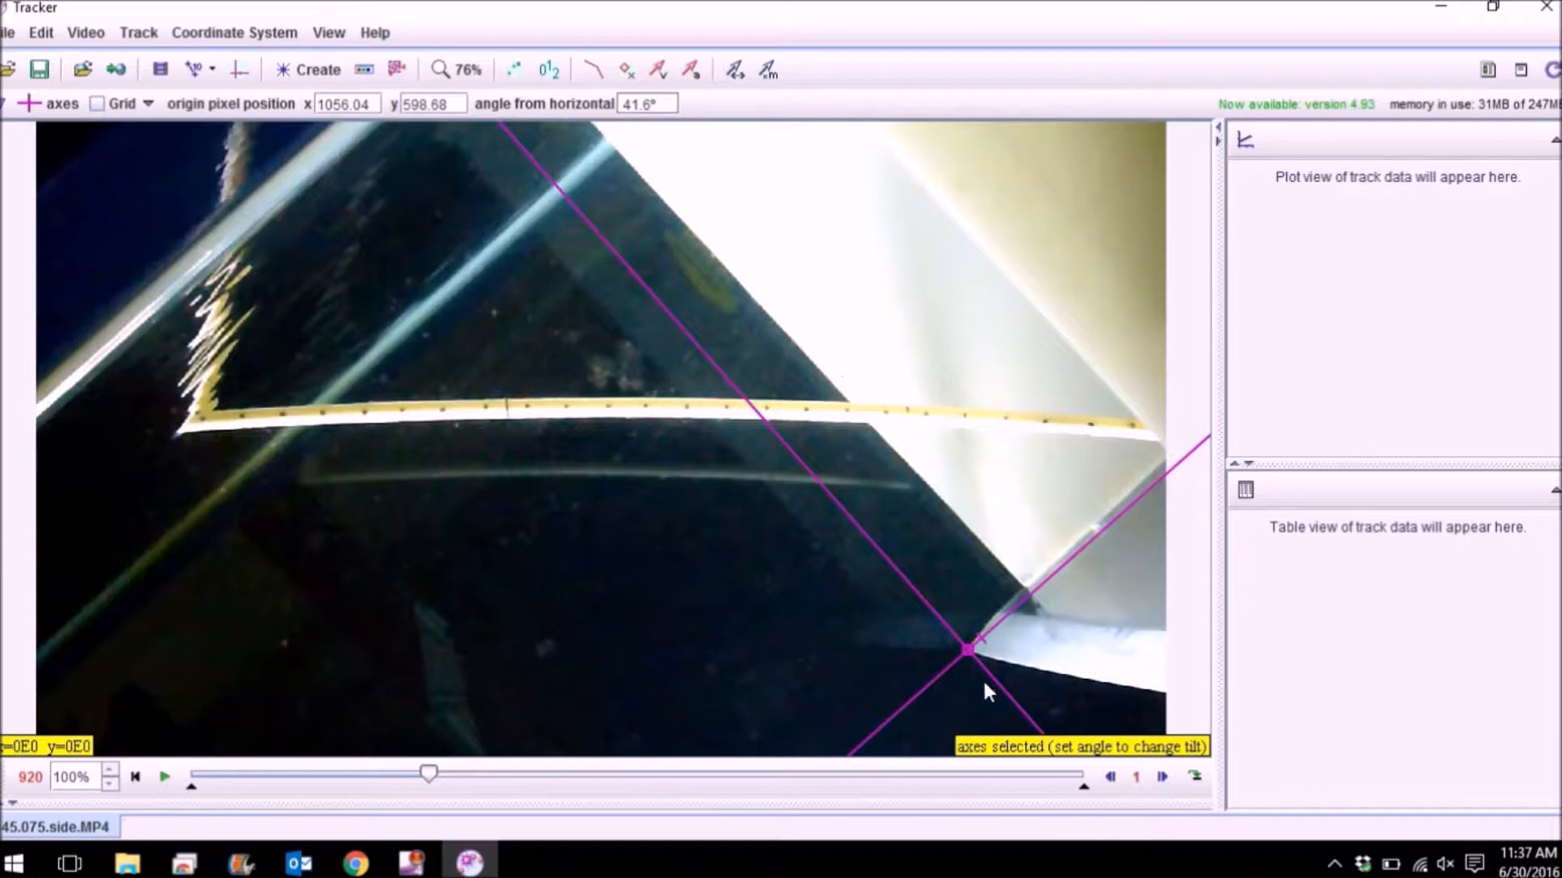
left_click_drag(971, 658, 569, 476)
left_click_drag(652, 408, 745, 477)
left_click(648, 104)
type("41.6")
key("Return")
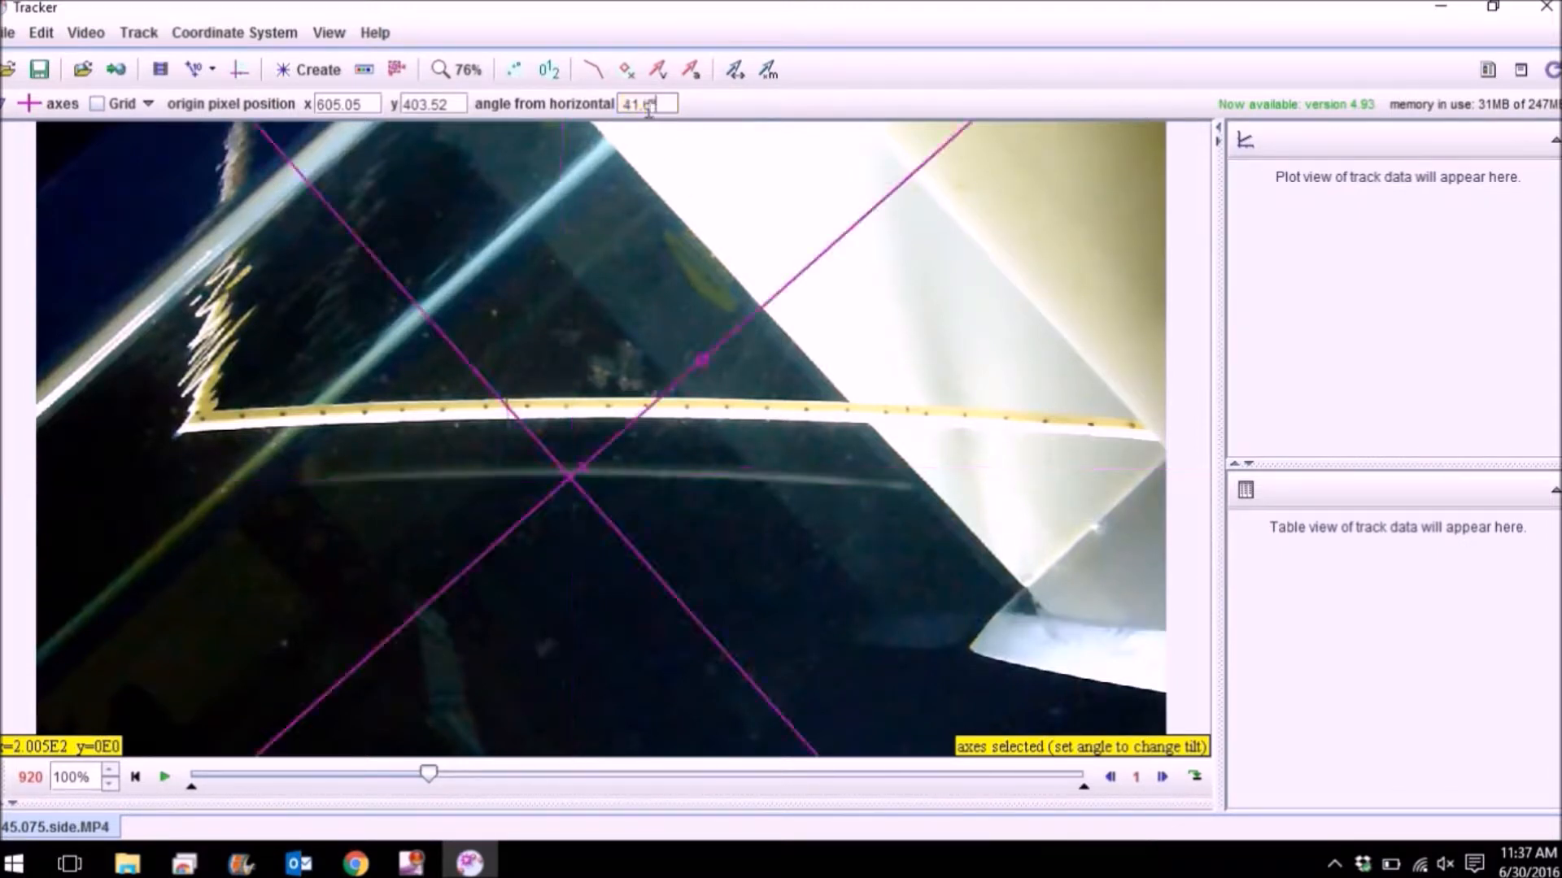
left_click_drag(564, 476, 974, 659)
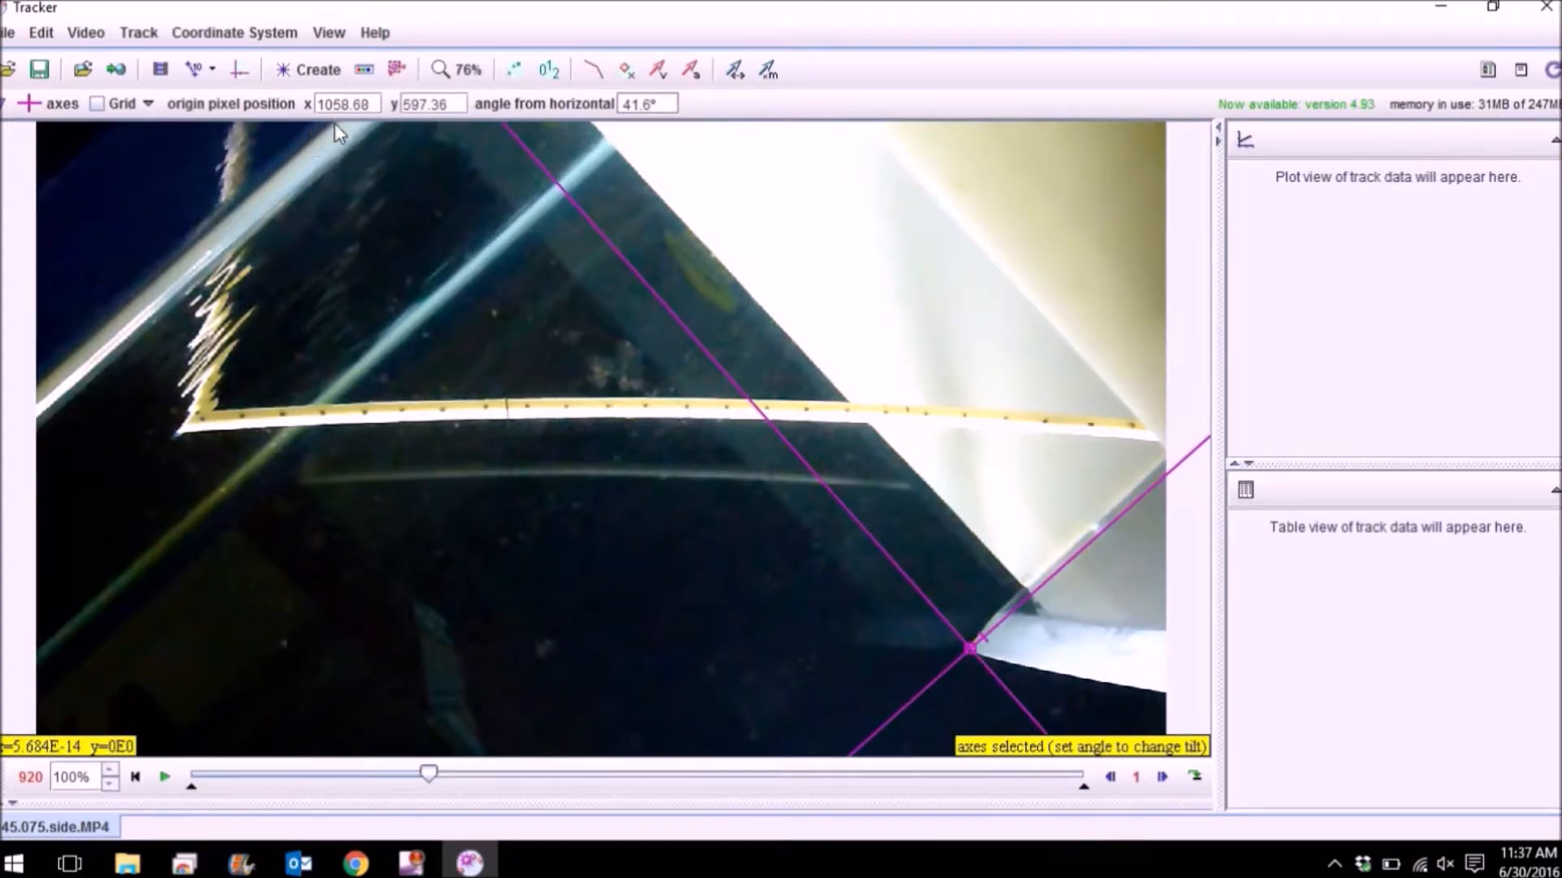
Create a calibration stick and stretch it across the full thickness of the yellow-and-white strip, from its upper to its lower edge
left_click(310, 69)
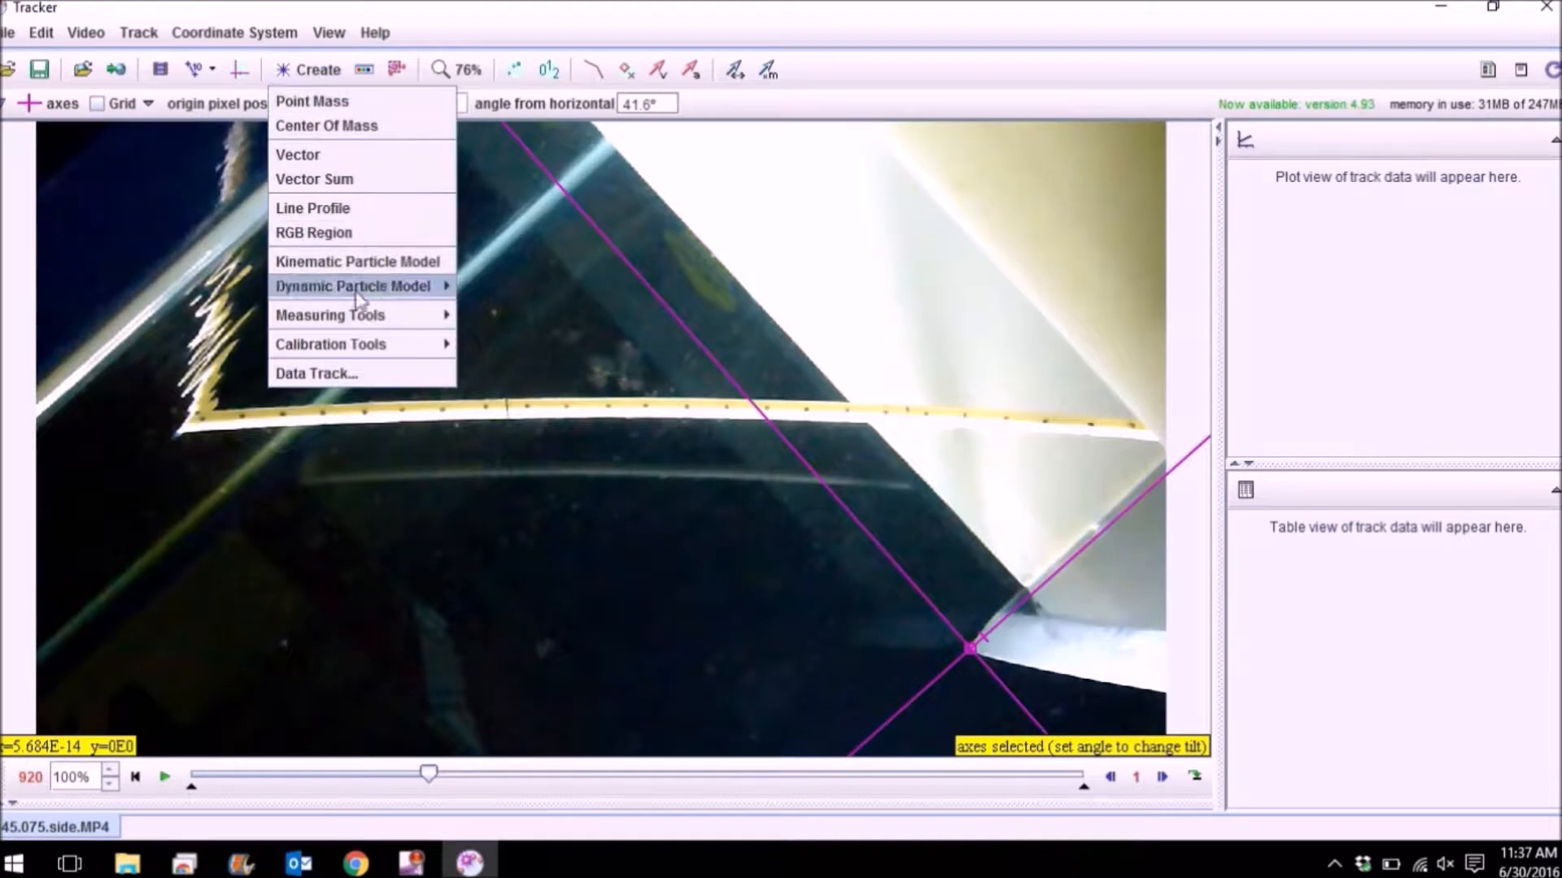
mouse_move(421, 355)
left_click(511, 344)
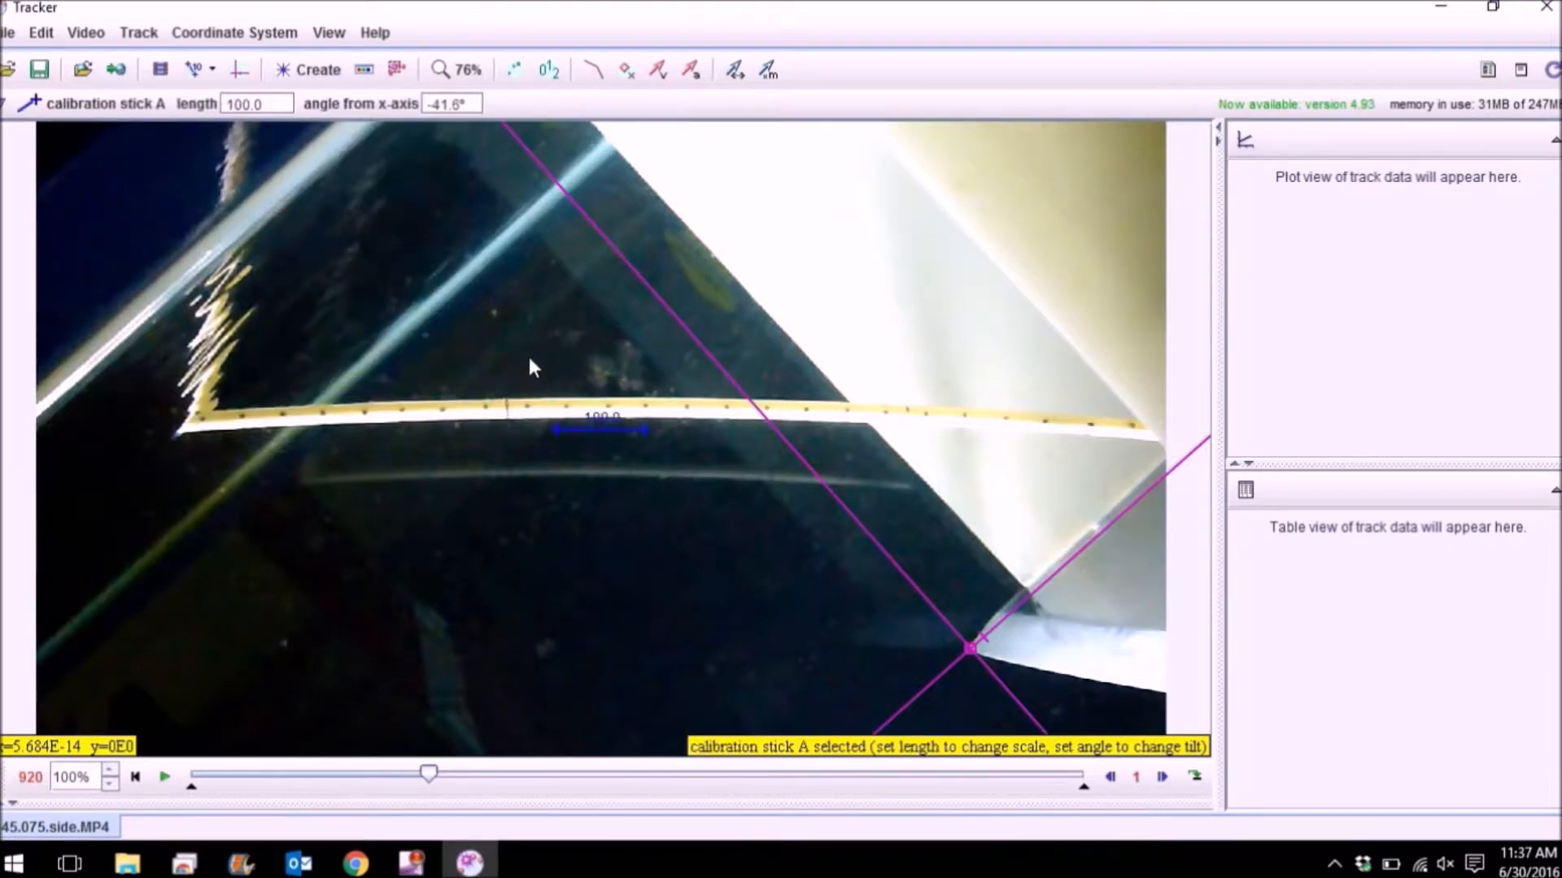
scroll(672, 492, "up", 5)
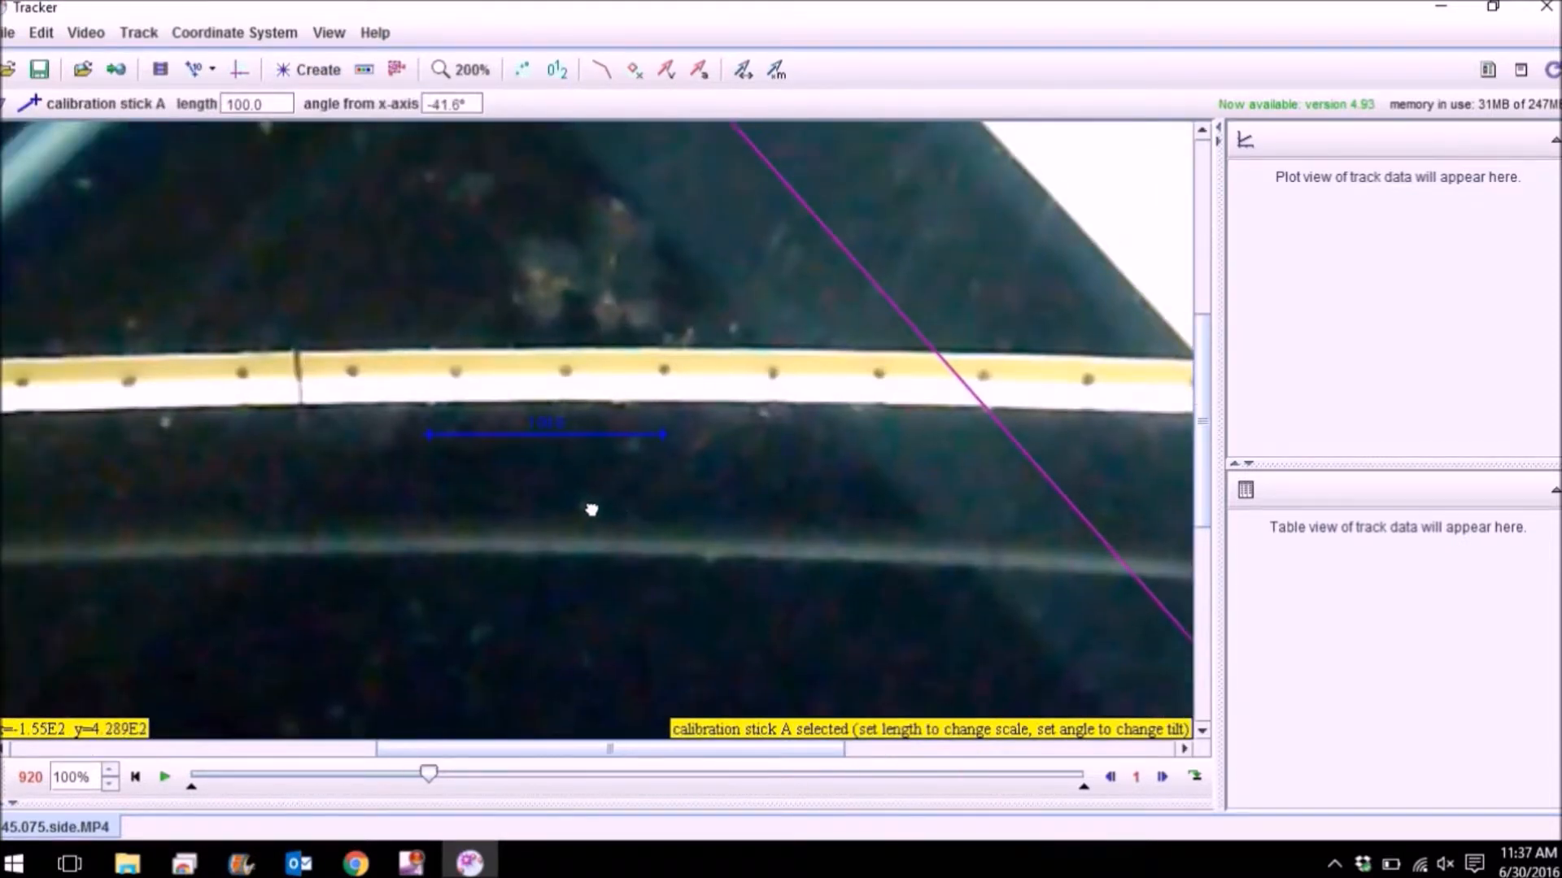
left_click_drag(597, 447, 396, 358)
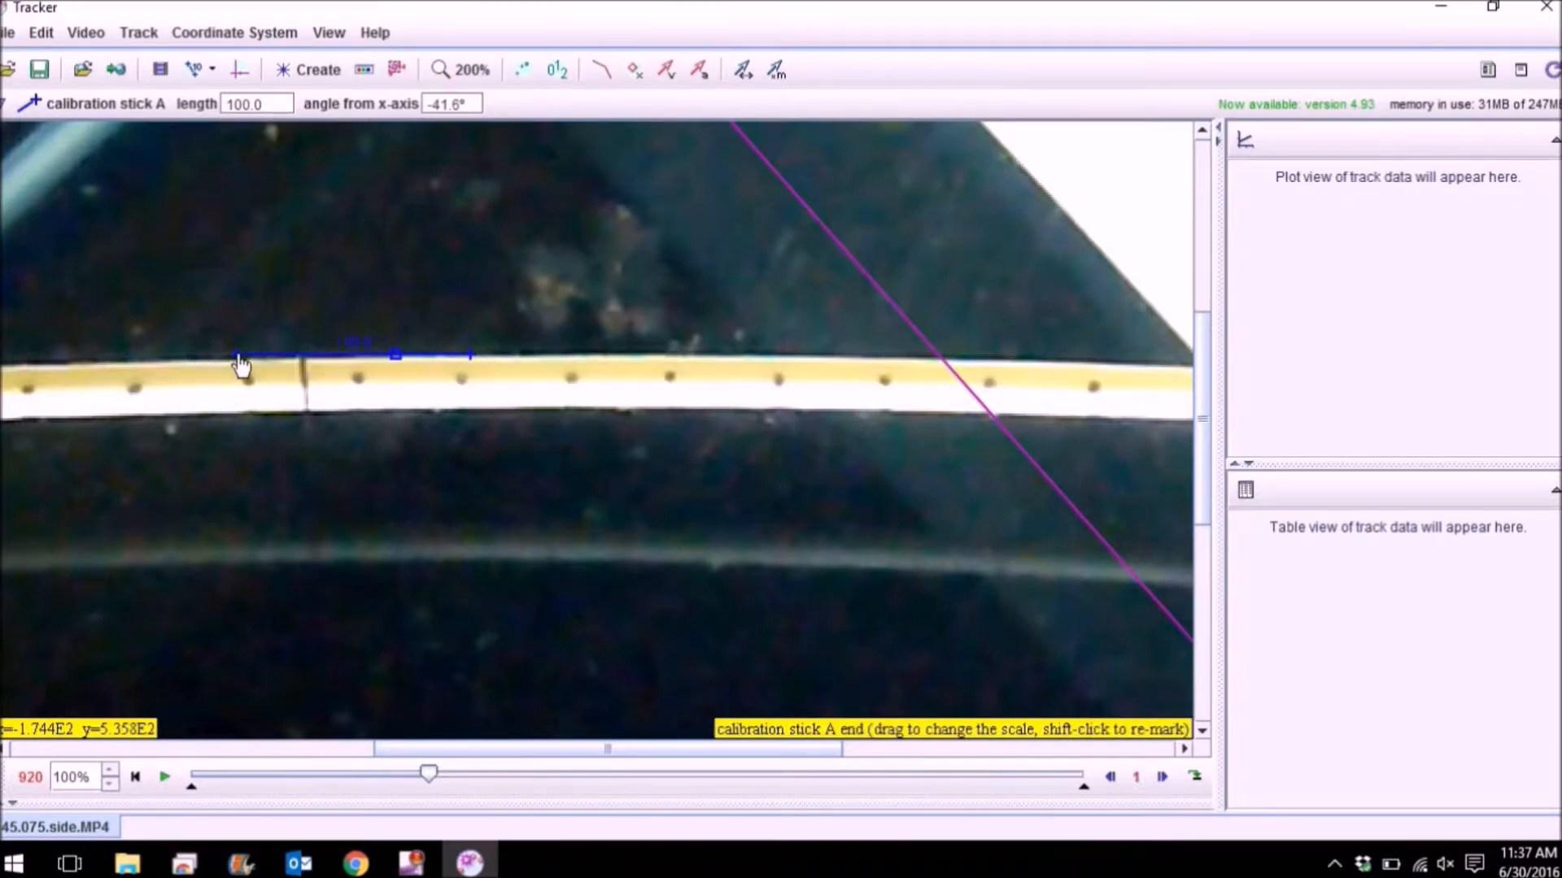
left_click_drag(242, 366, 476, 426)
scroll(466, 413, "up", 3)
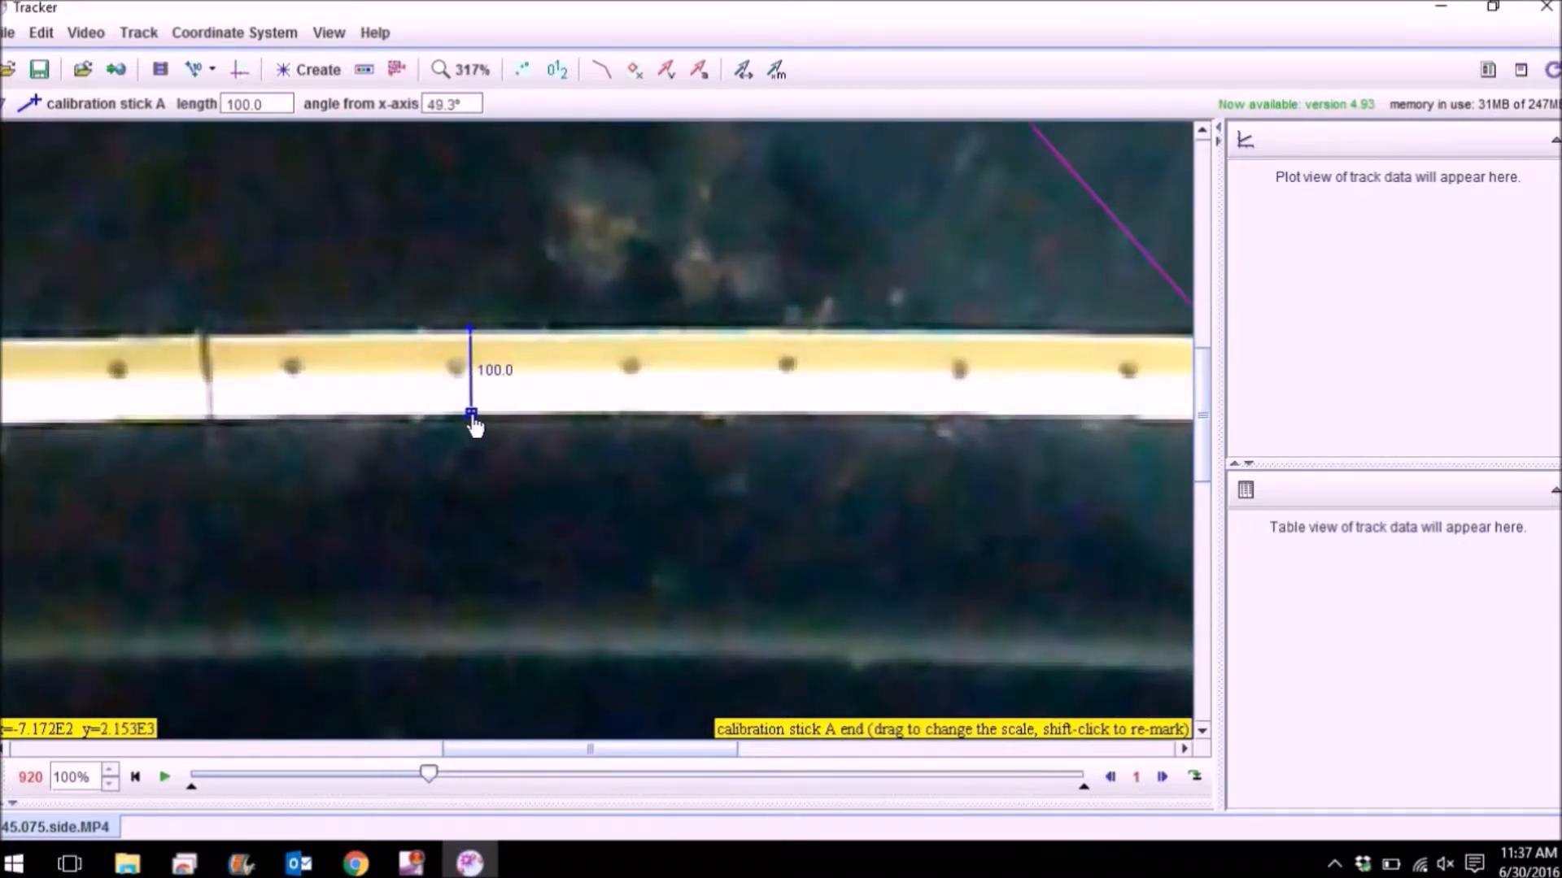
scroll(510, 407, "up", 4)
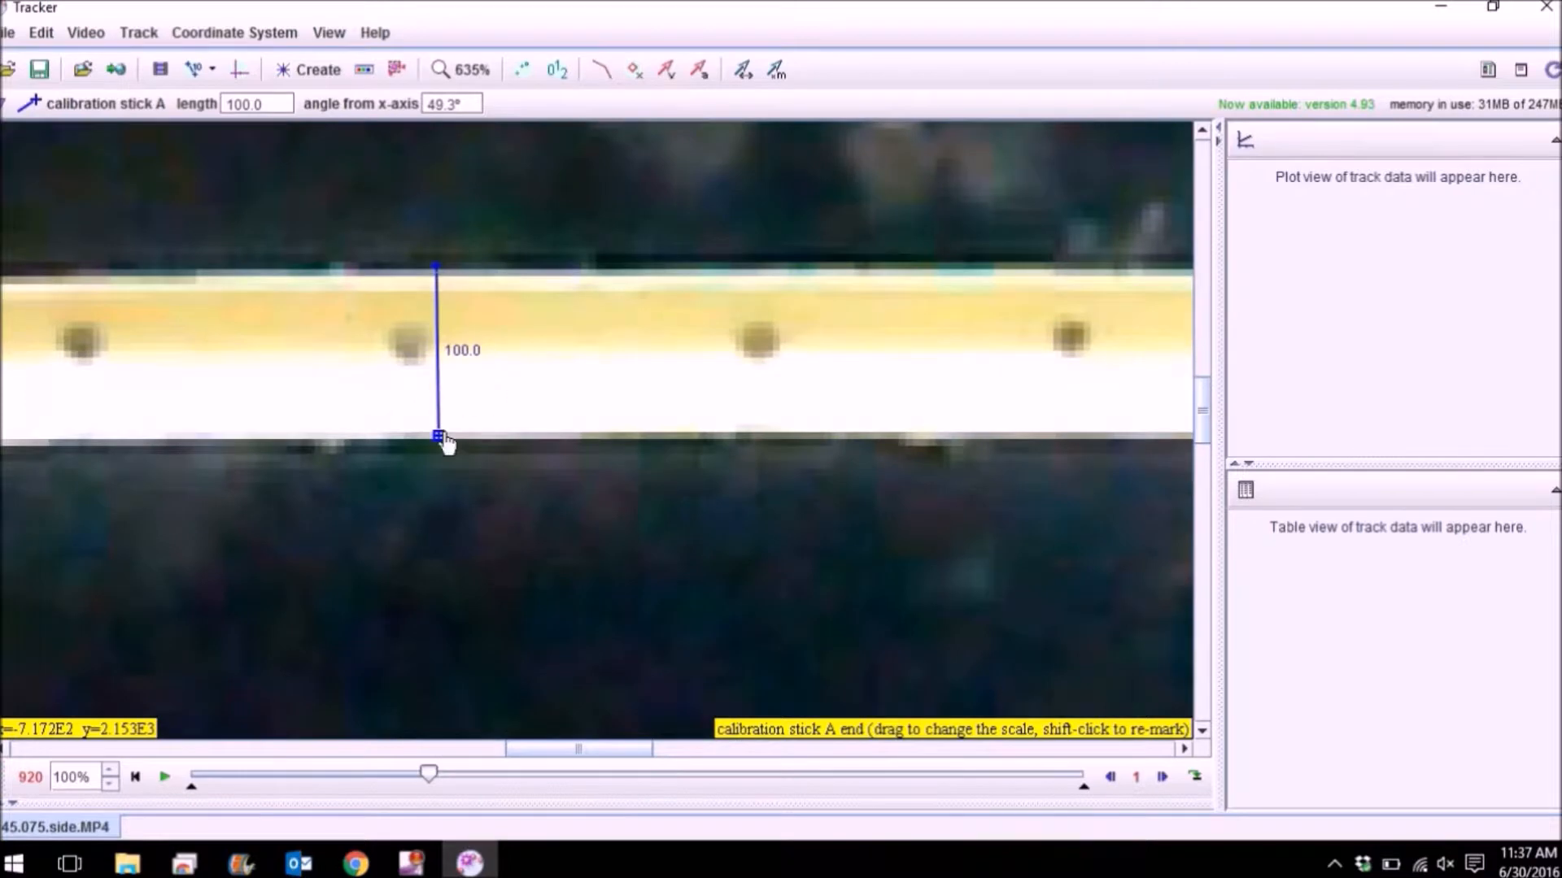
left_click_drag(441, 441, 445, 443)
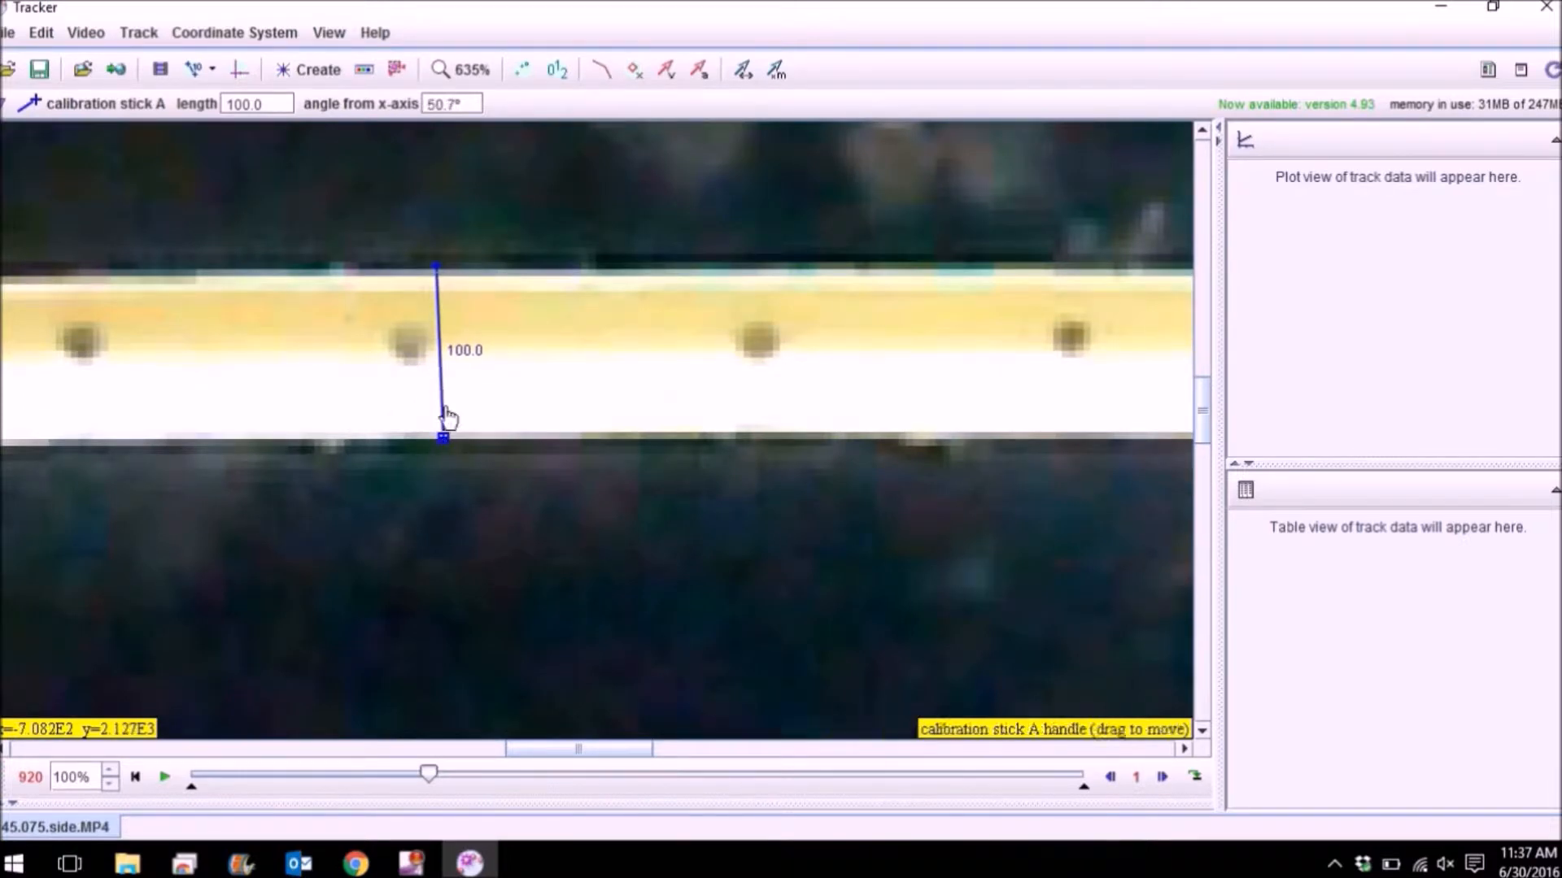
Set the calibration stick's length to 1
left_click(465, 354)
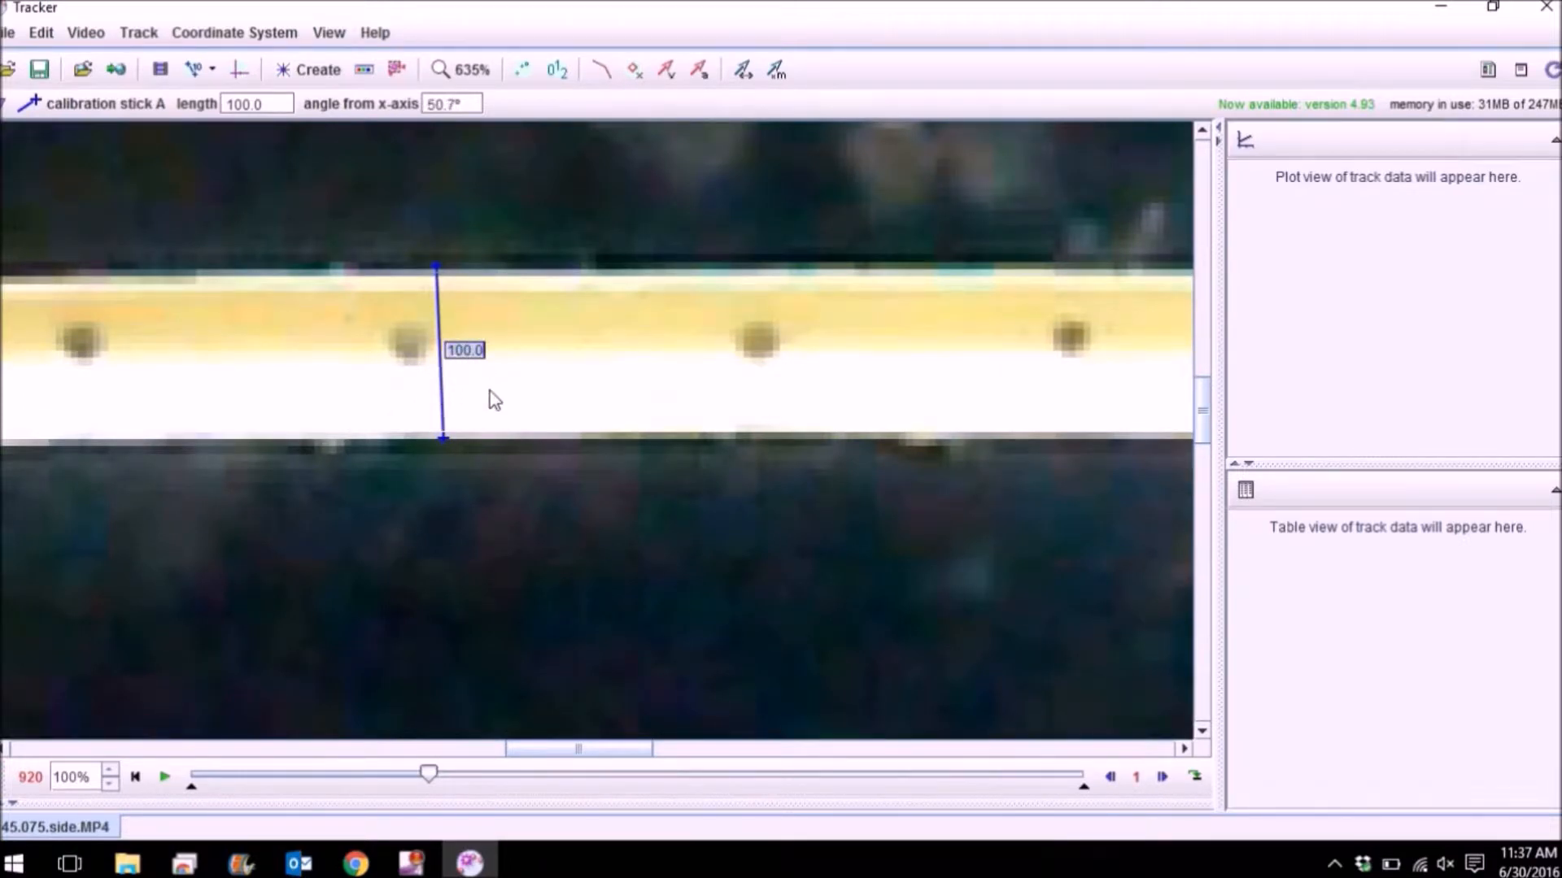
type("1")
key("Return")
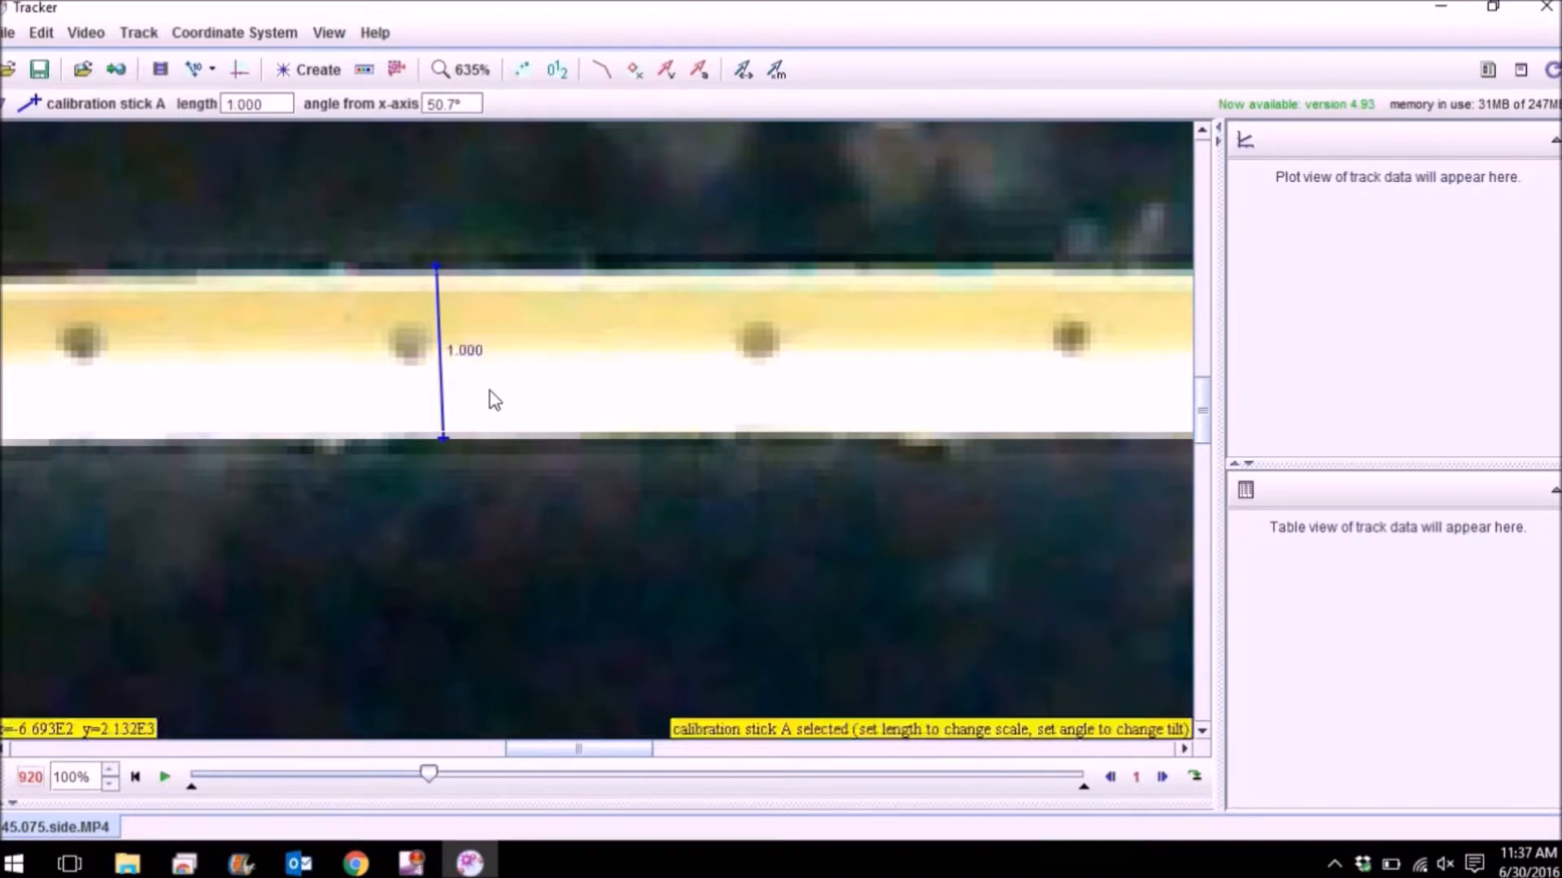
Move the calibration stick off the strip to the dark area just above the dots near the black line
scroll(570, 400, "down", 3)
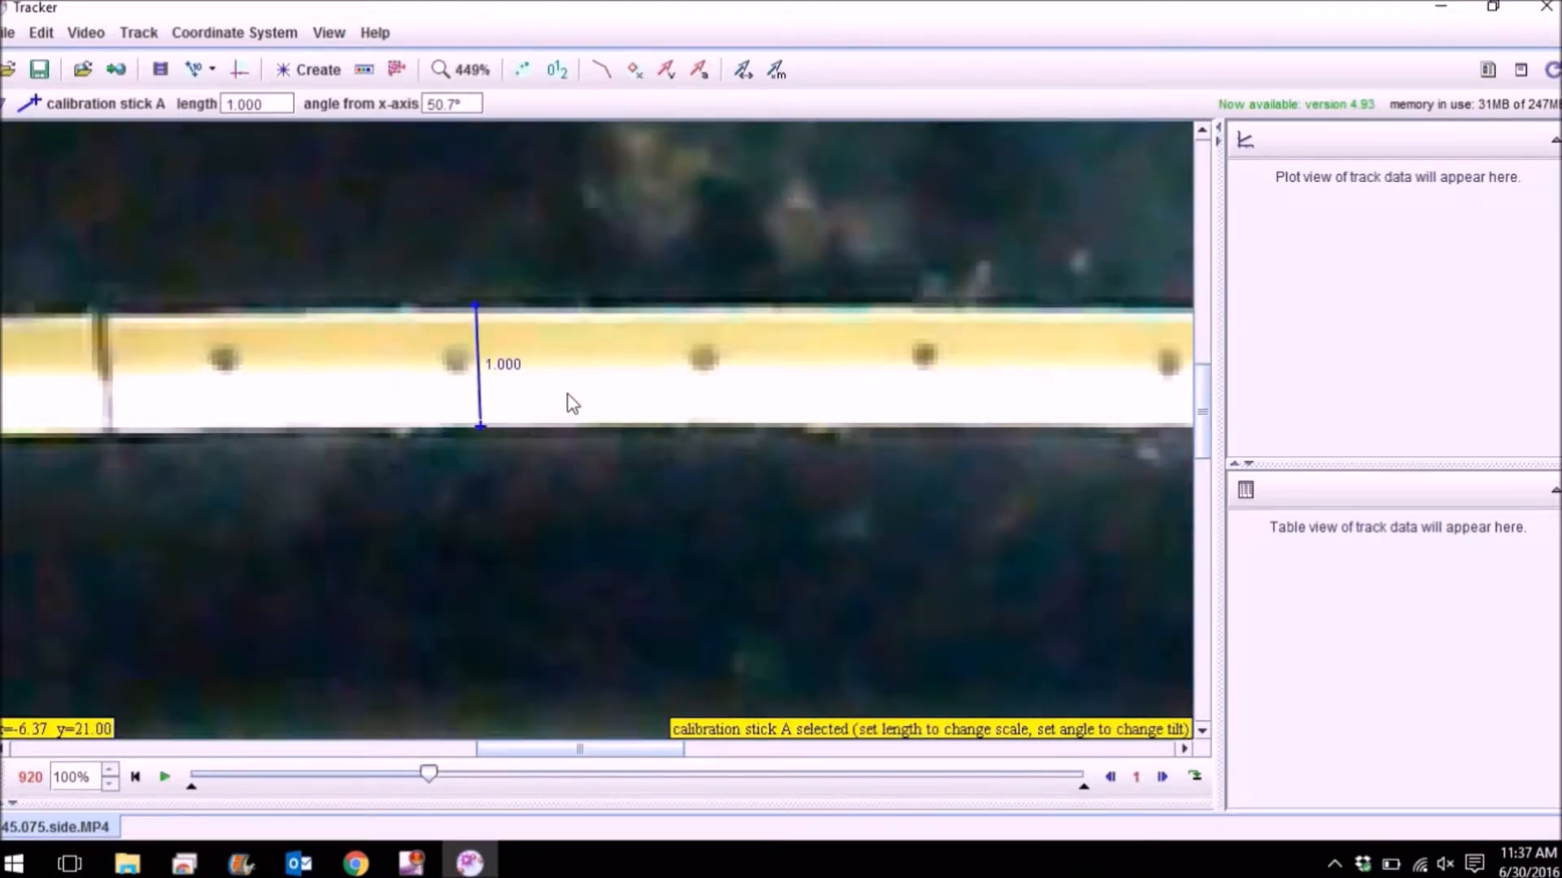
scroll(572, 402, "down", 5)
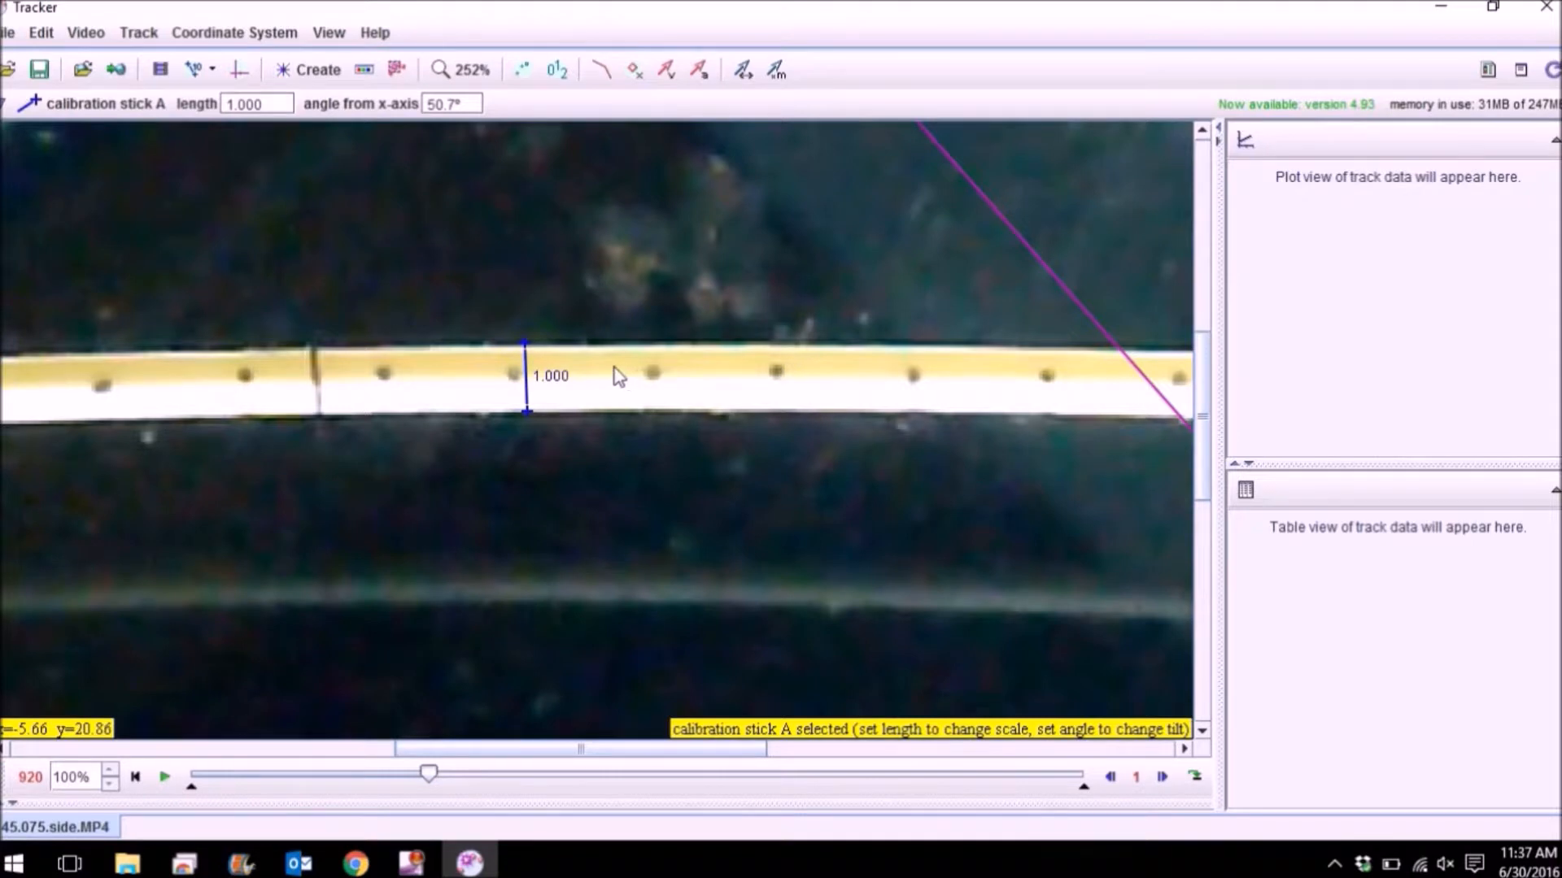
scroll(527, 389, "down", 3)
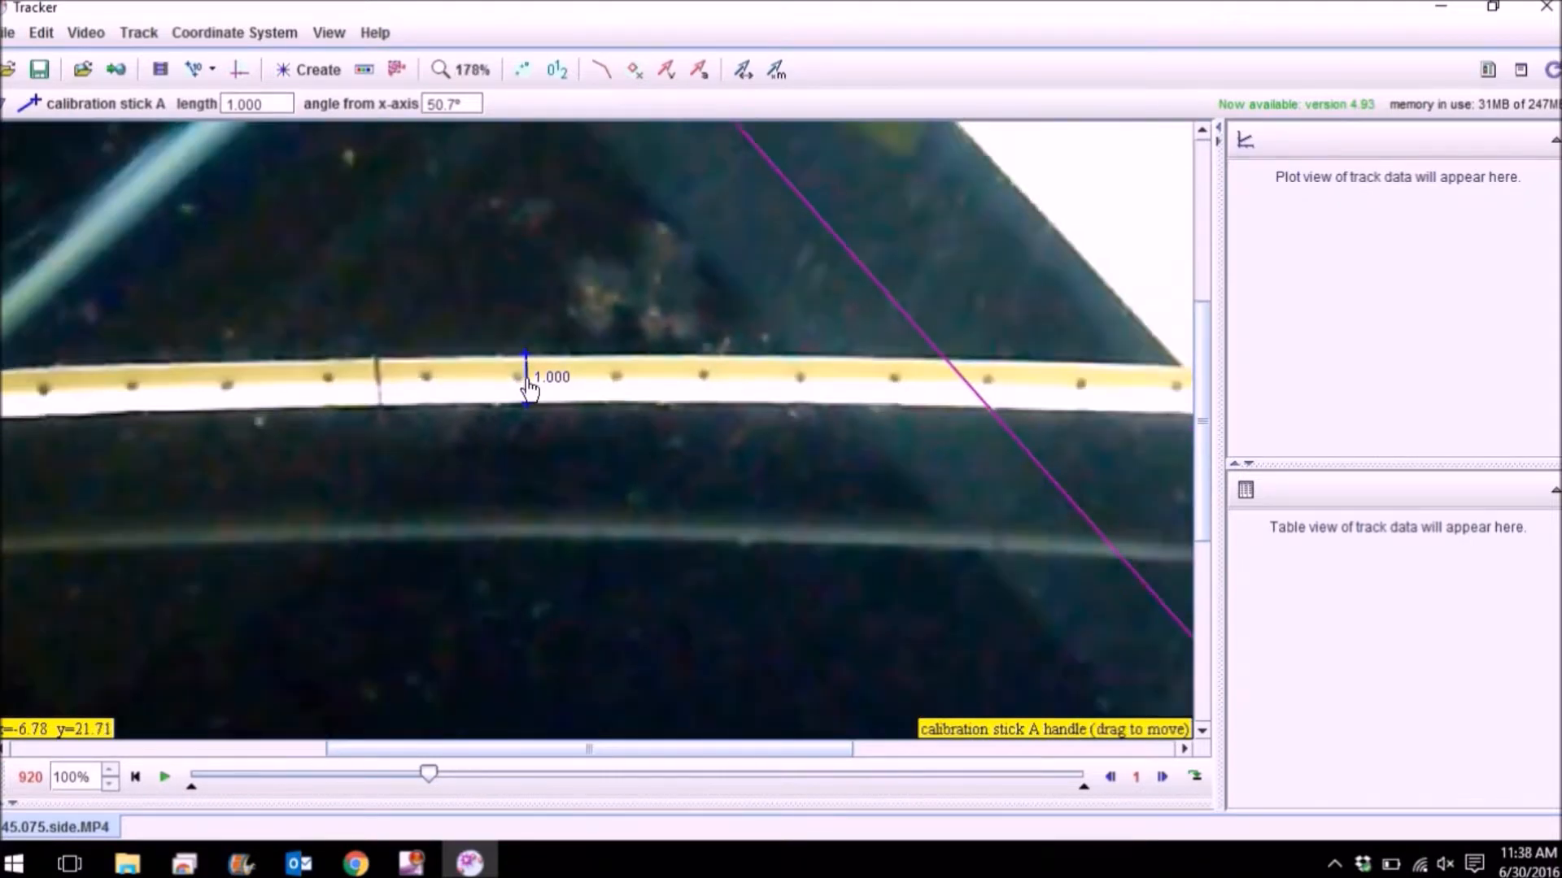
left_click_drag(527, 389, 350, 443)
left_click_drag(334, 428, 328, 324)
scroll(328, 325, "up", 1)
scroll(342, 429, "up", 1)
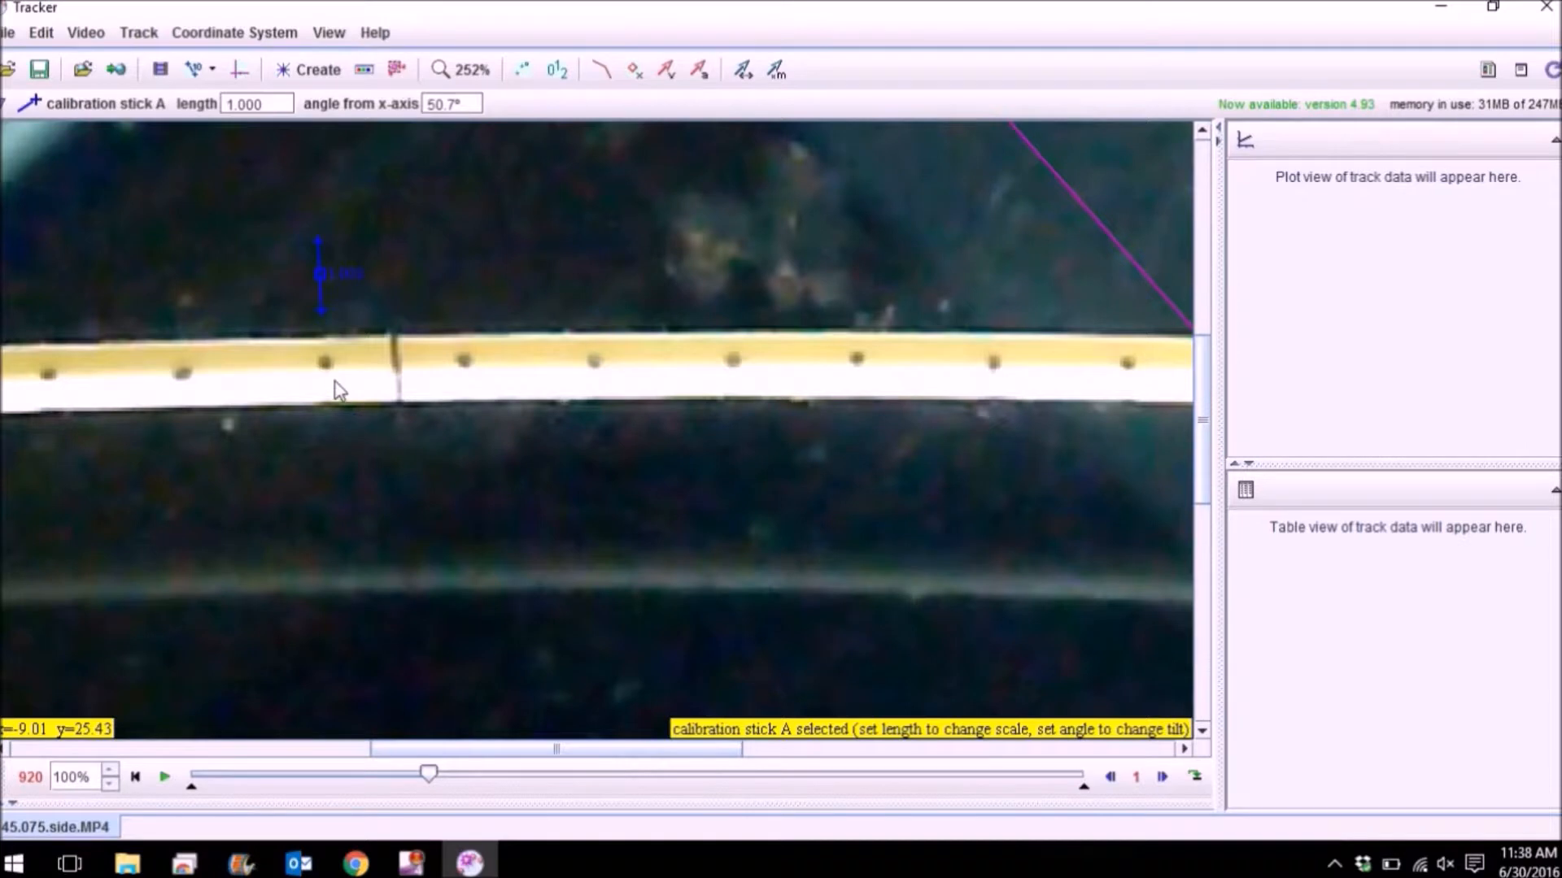
left_click_drag(361, 389, 404, 482)
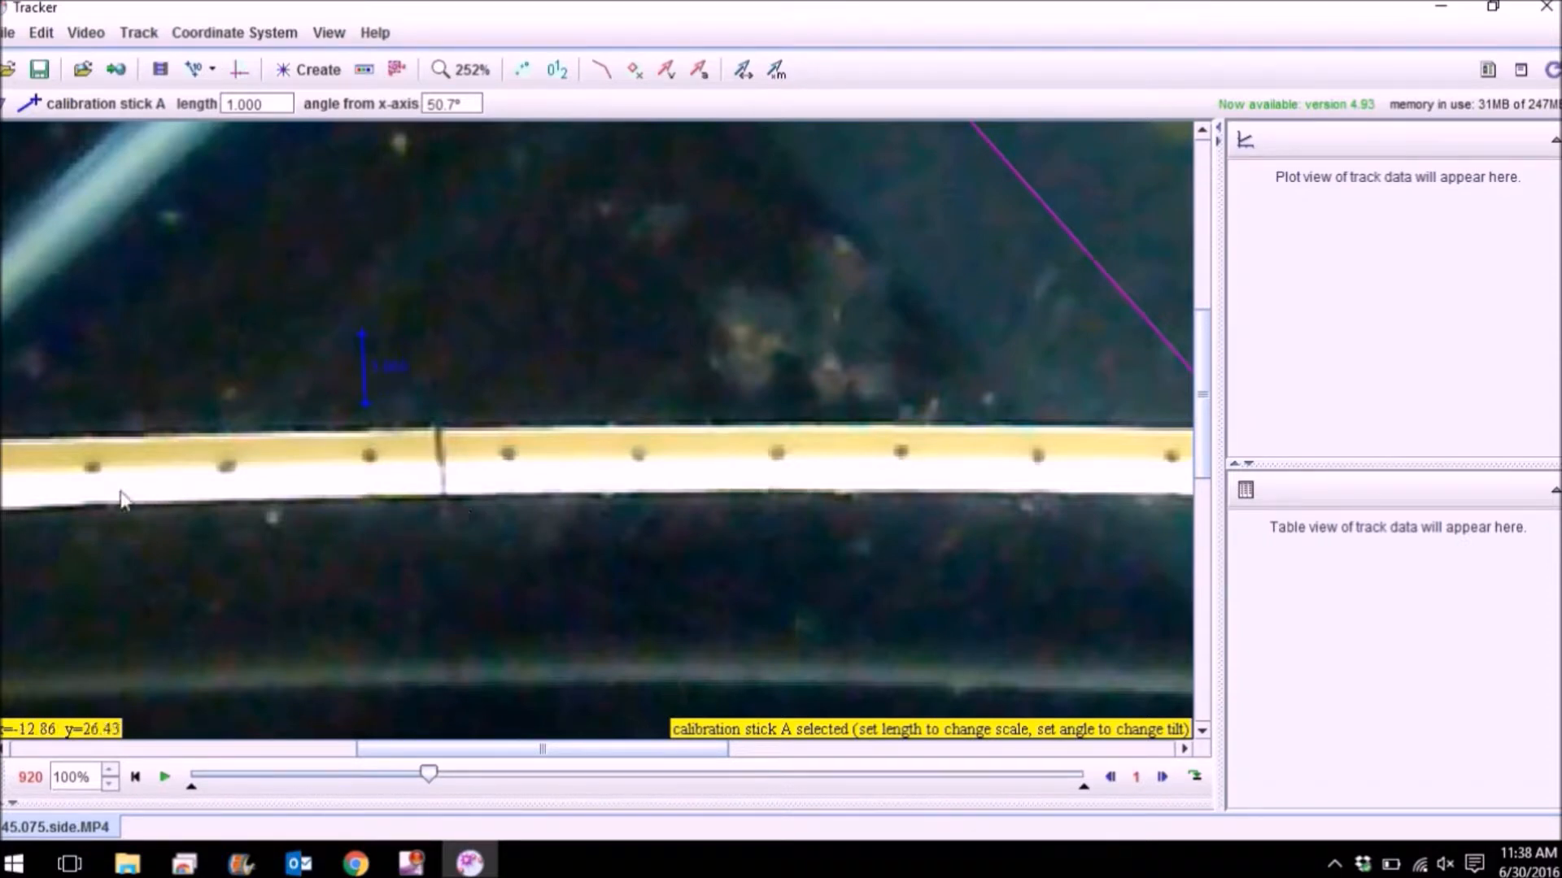
Create a point mass track and move the video to frame 174 as its starting frame
left_click(318, 70)
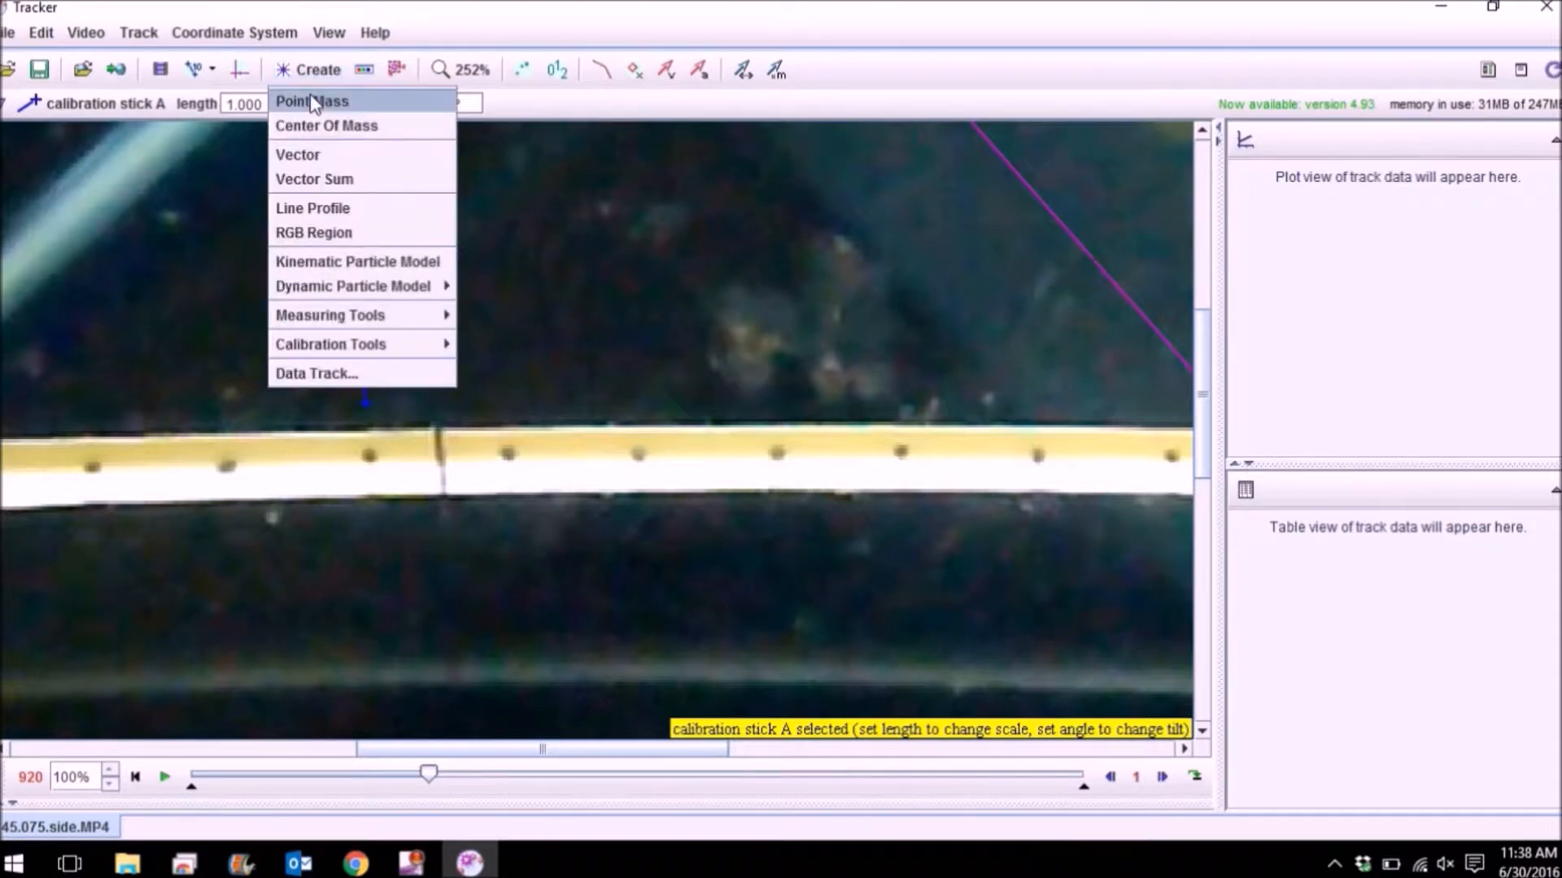
left_click(312, 101)
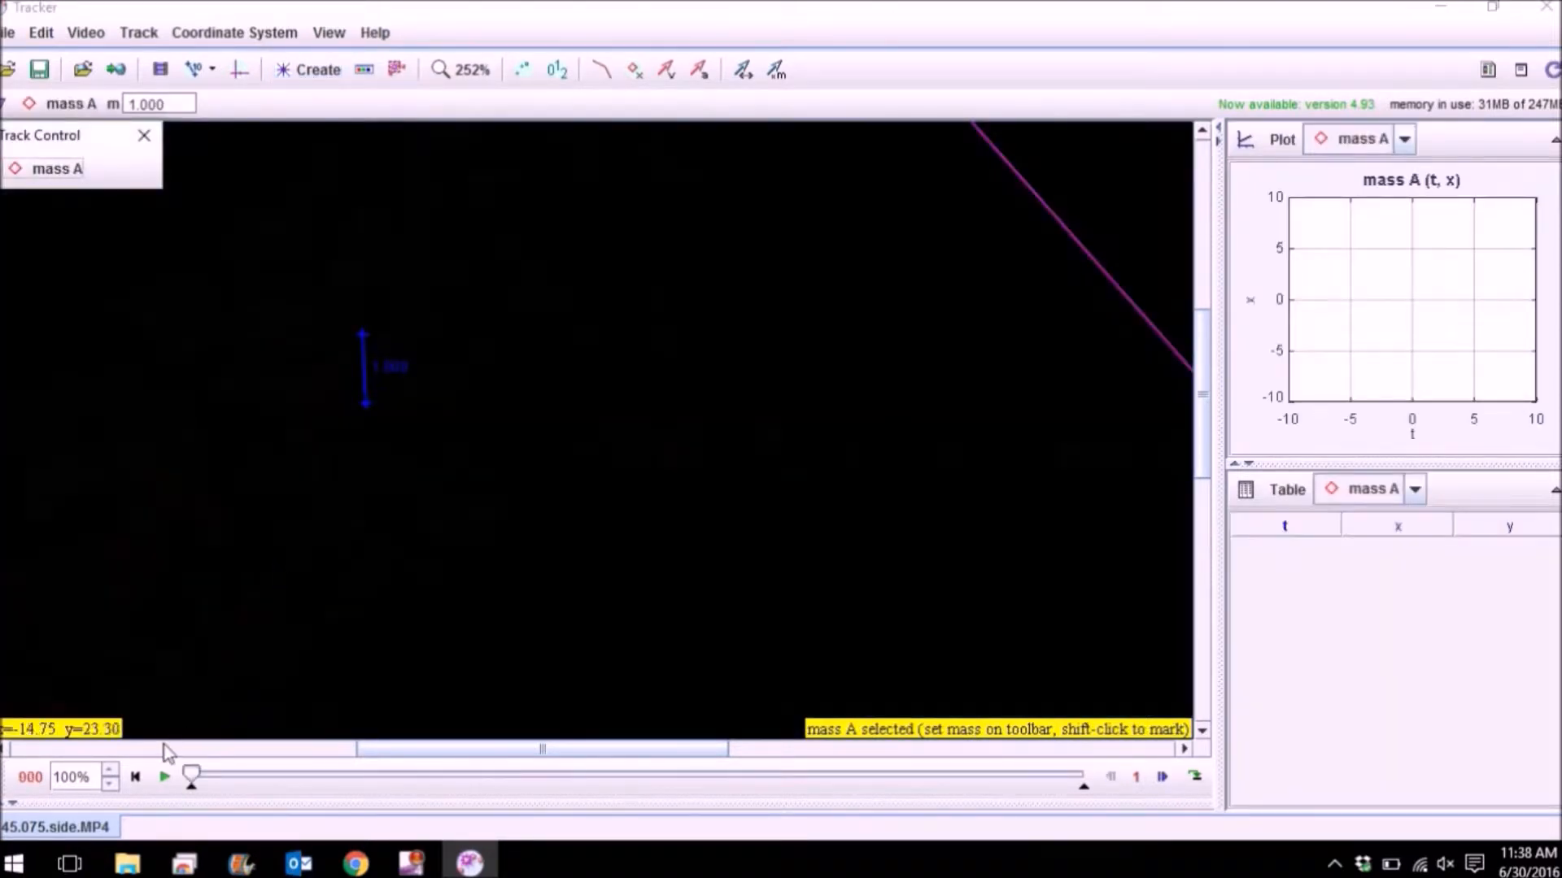
left_click_drag(189, 777, 238, 789)
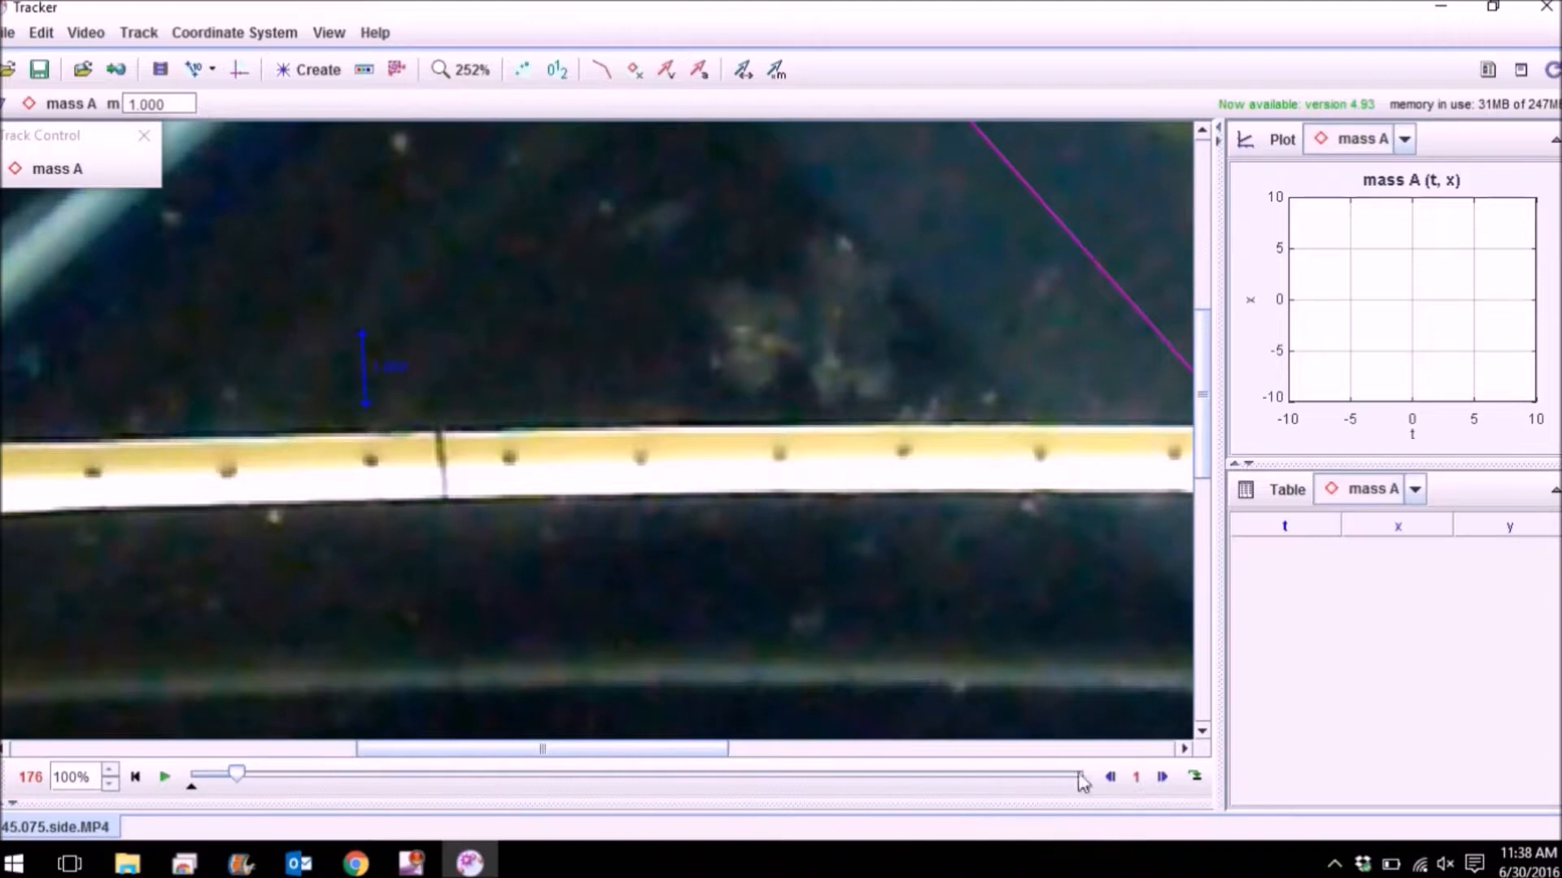
left_click(1110, 776)
left_click(1110, 778)
left_click(1111, 778)
left_click(1110, 777)
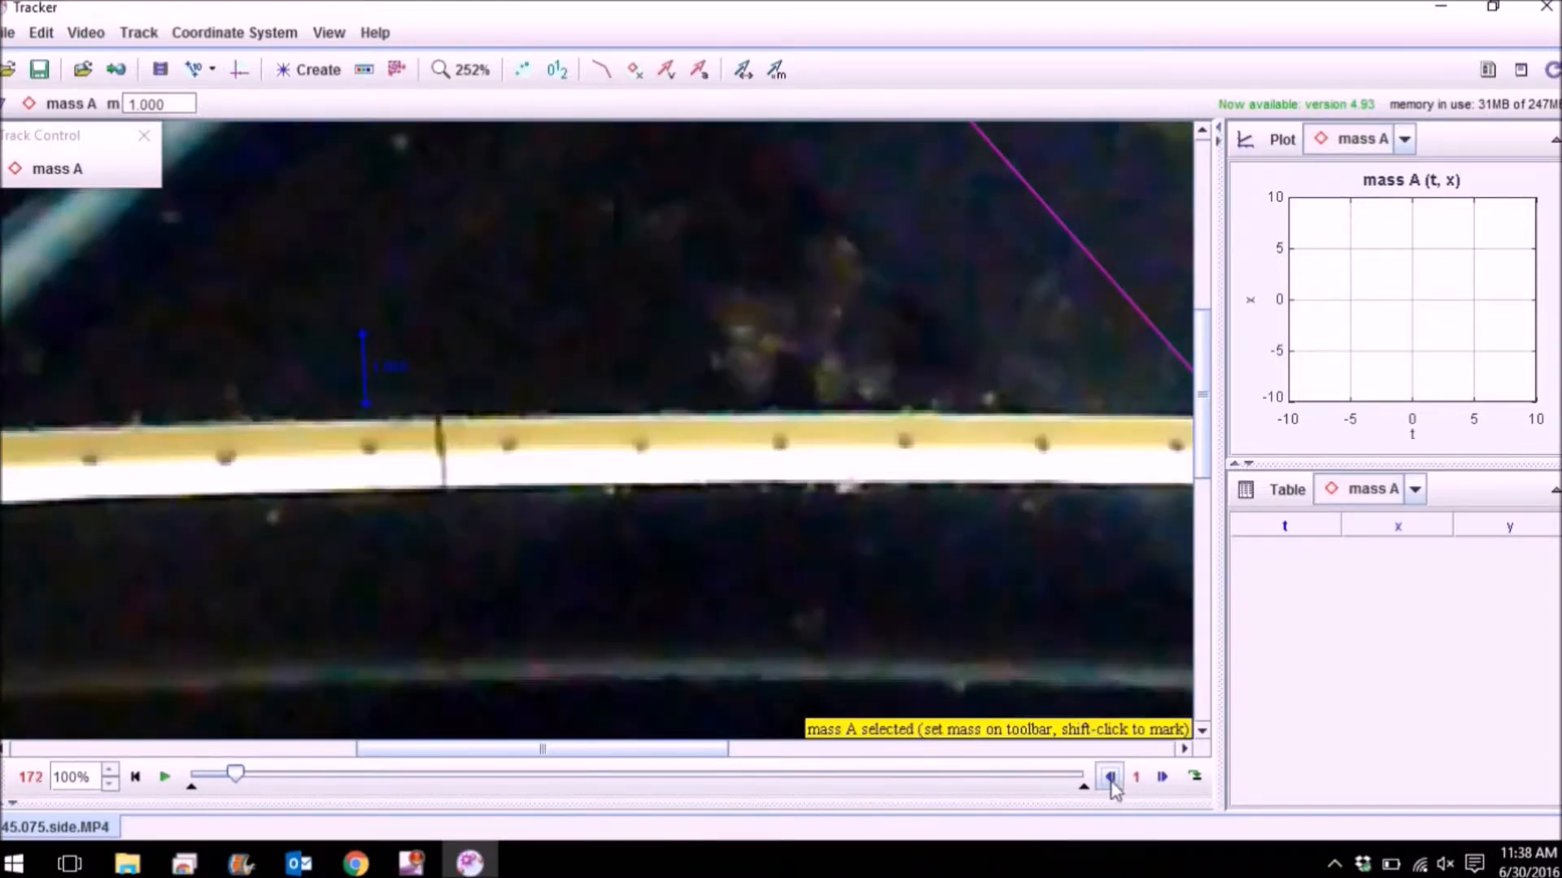
left_click(1161, 779)
left_click(1161, 779)
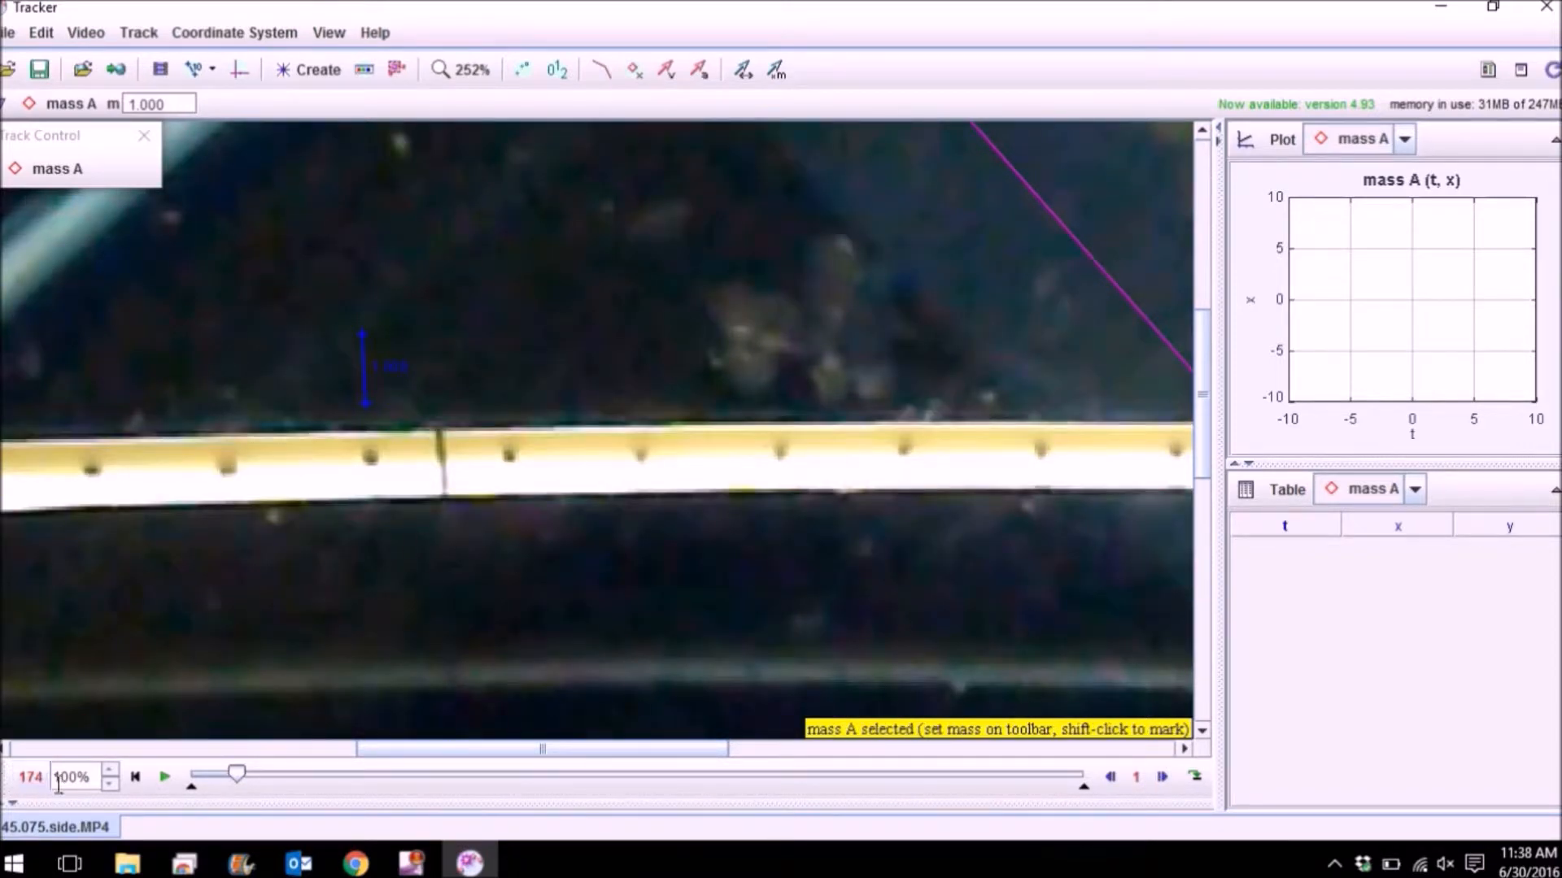
left_click(1112, 777)
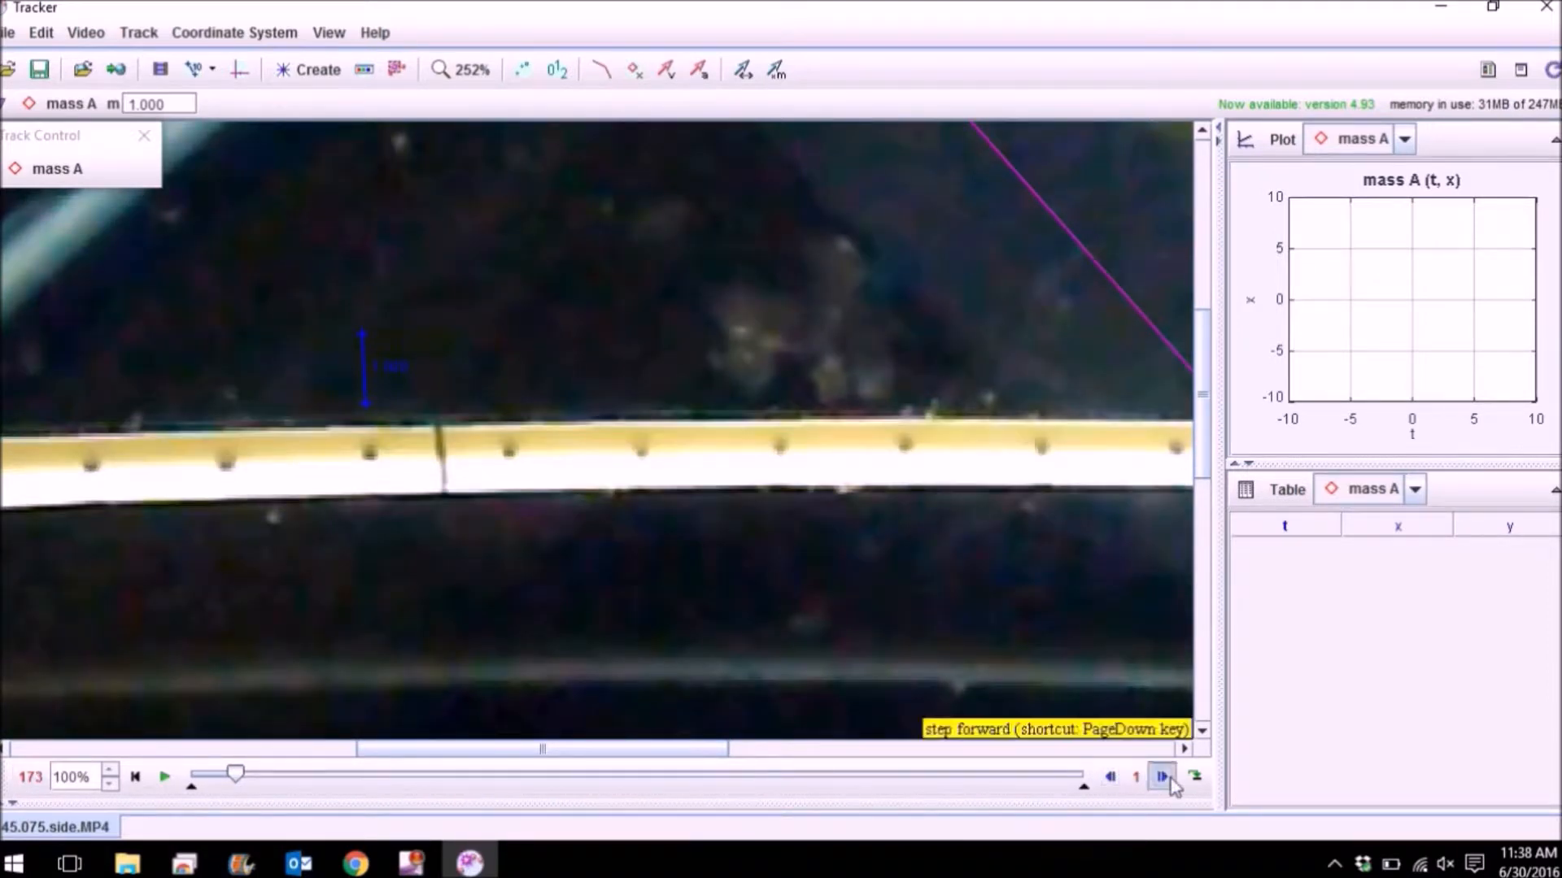
left_click(1166, 777)
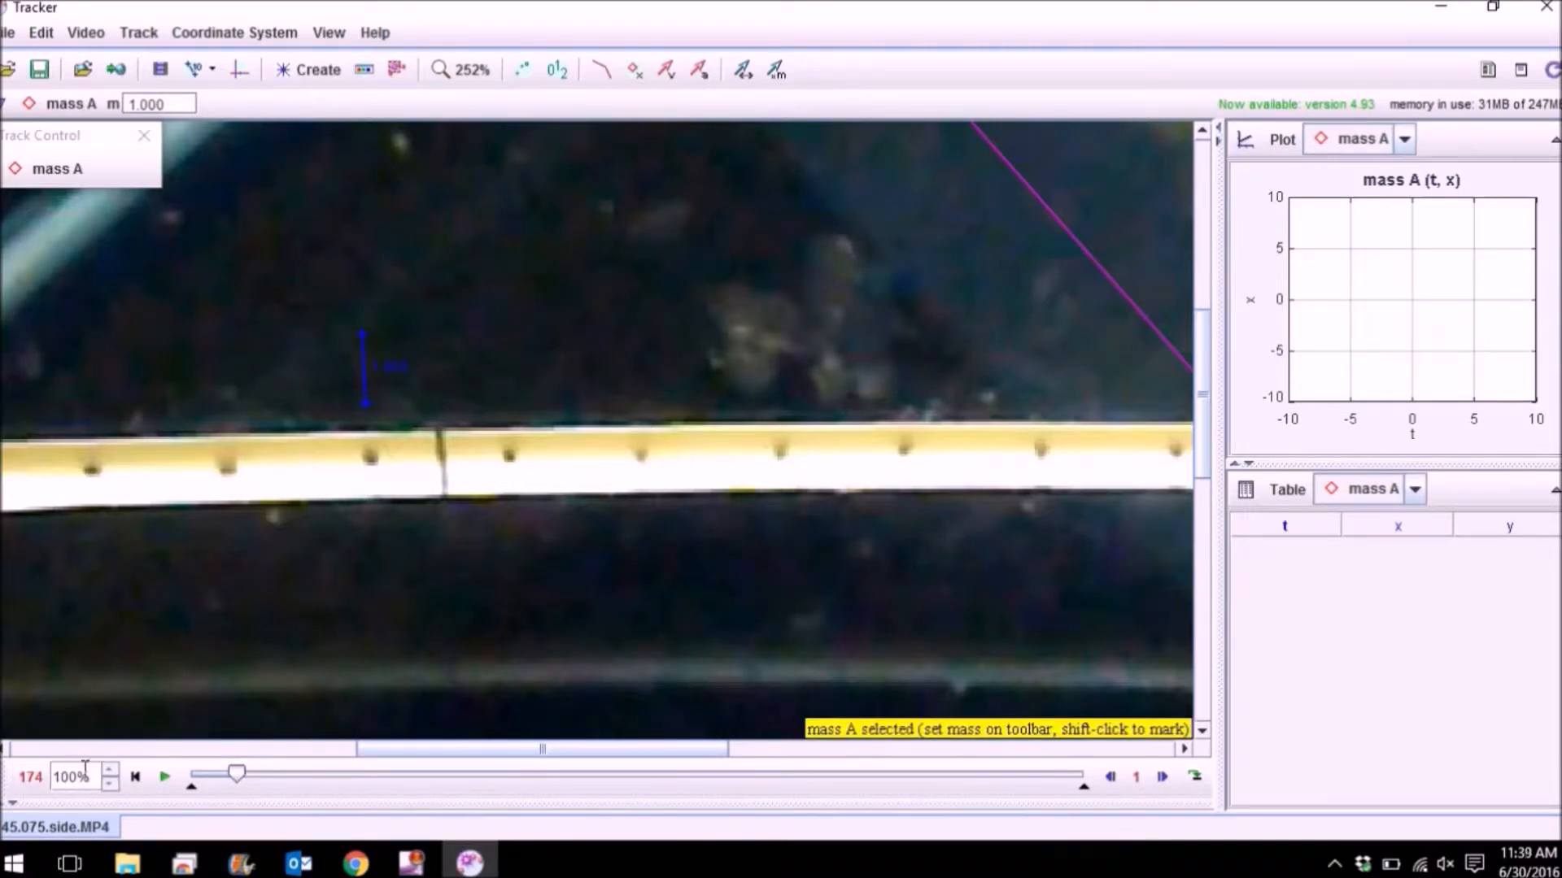
mouse_move(237, 775)
left_mouse_down()
mouse_move(214, 777)
mouse_move(237, 775)
left_mouse_up()
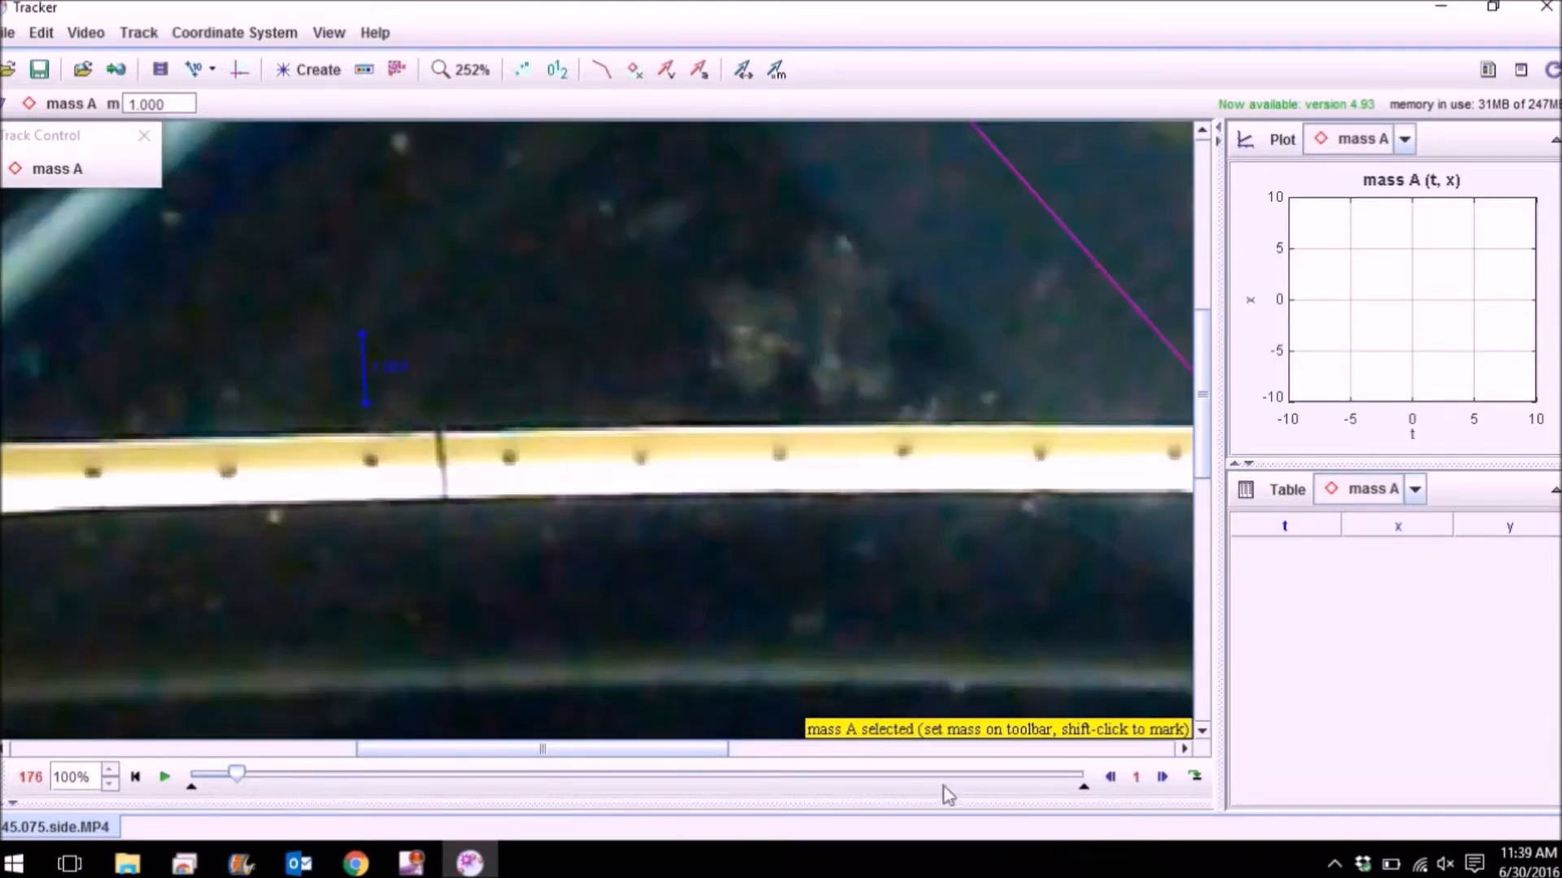
double_click(1116, 777)
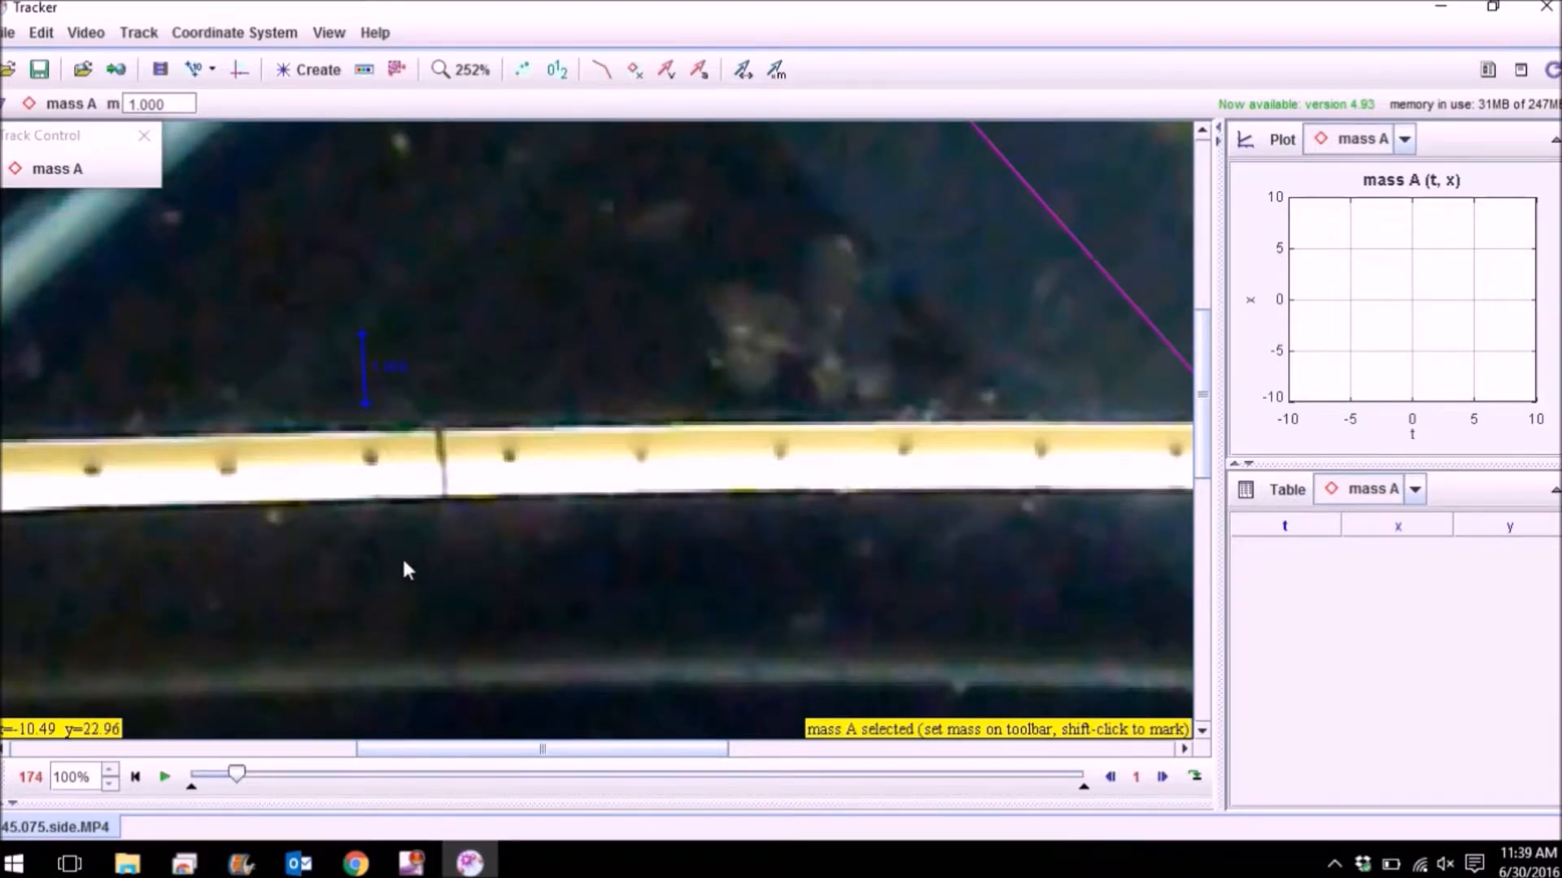
Define the Autotracker key frame on the dot just before the strip's black line in frame 174, and move the Autotracker window off the strip
key("shift")
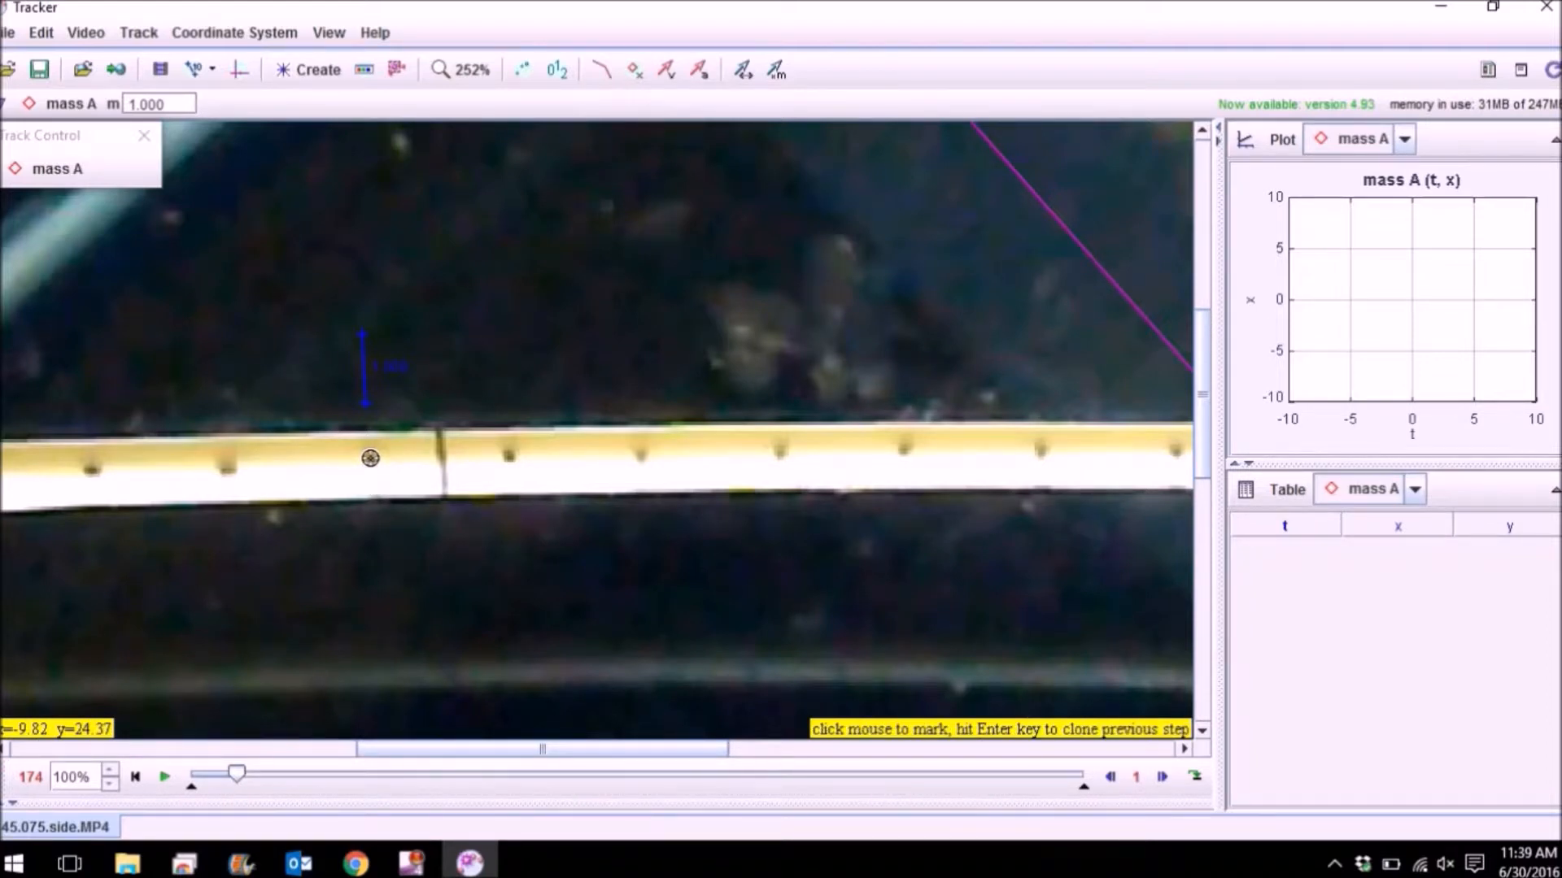
left_click(370, 458, "ctrl+shift")
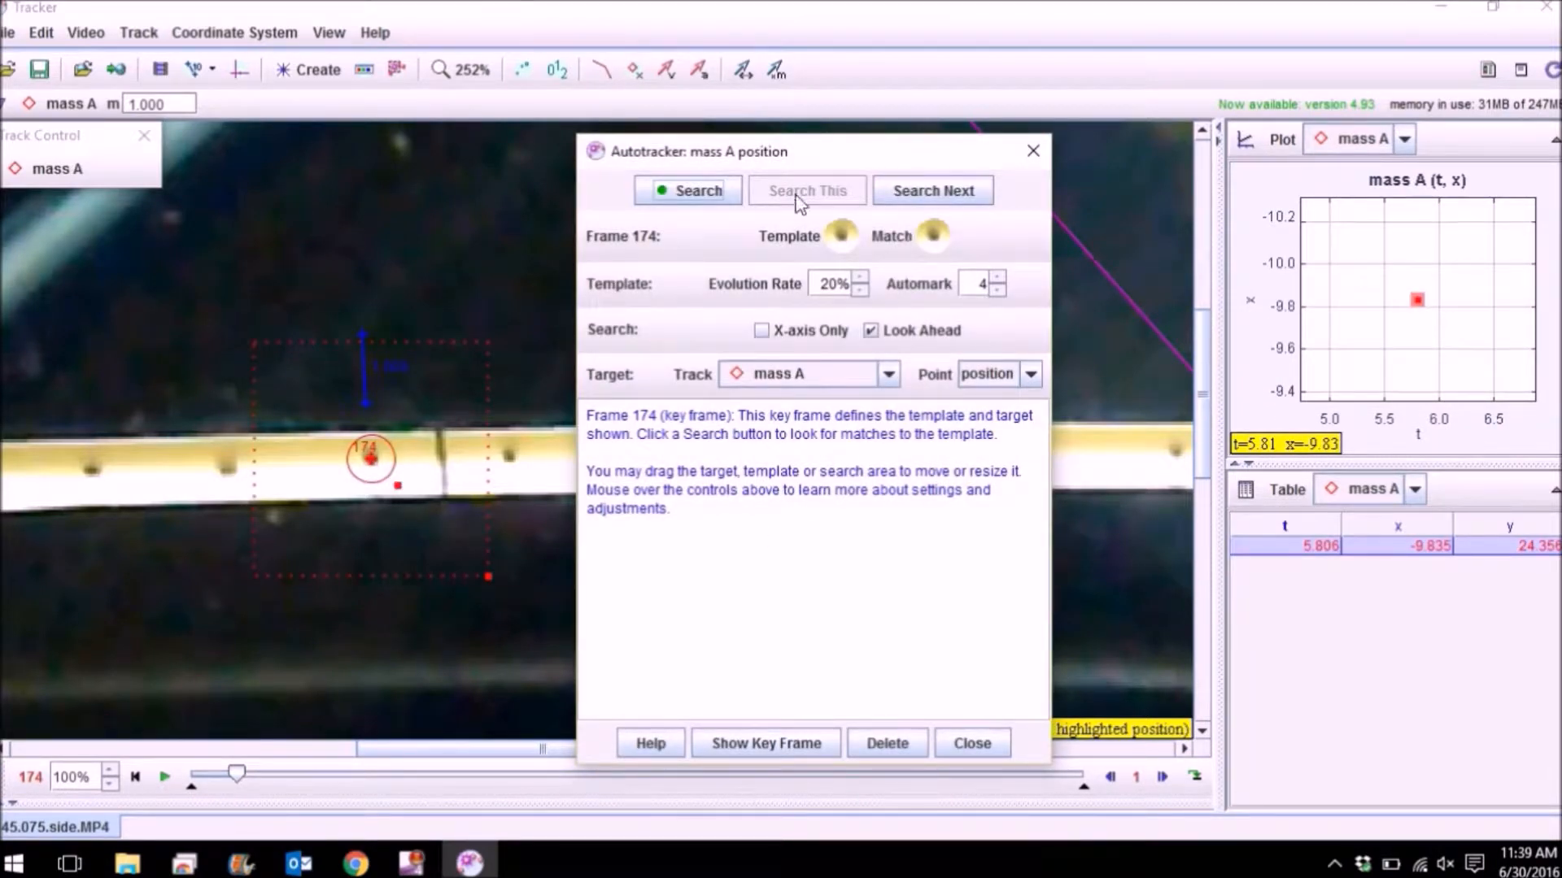
left_click_drag(661, 163, 1116, 525)
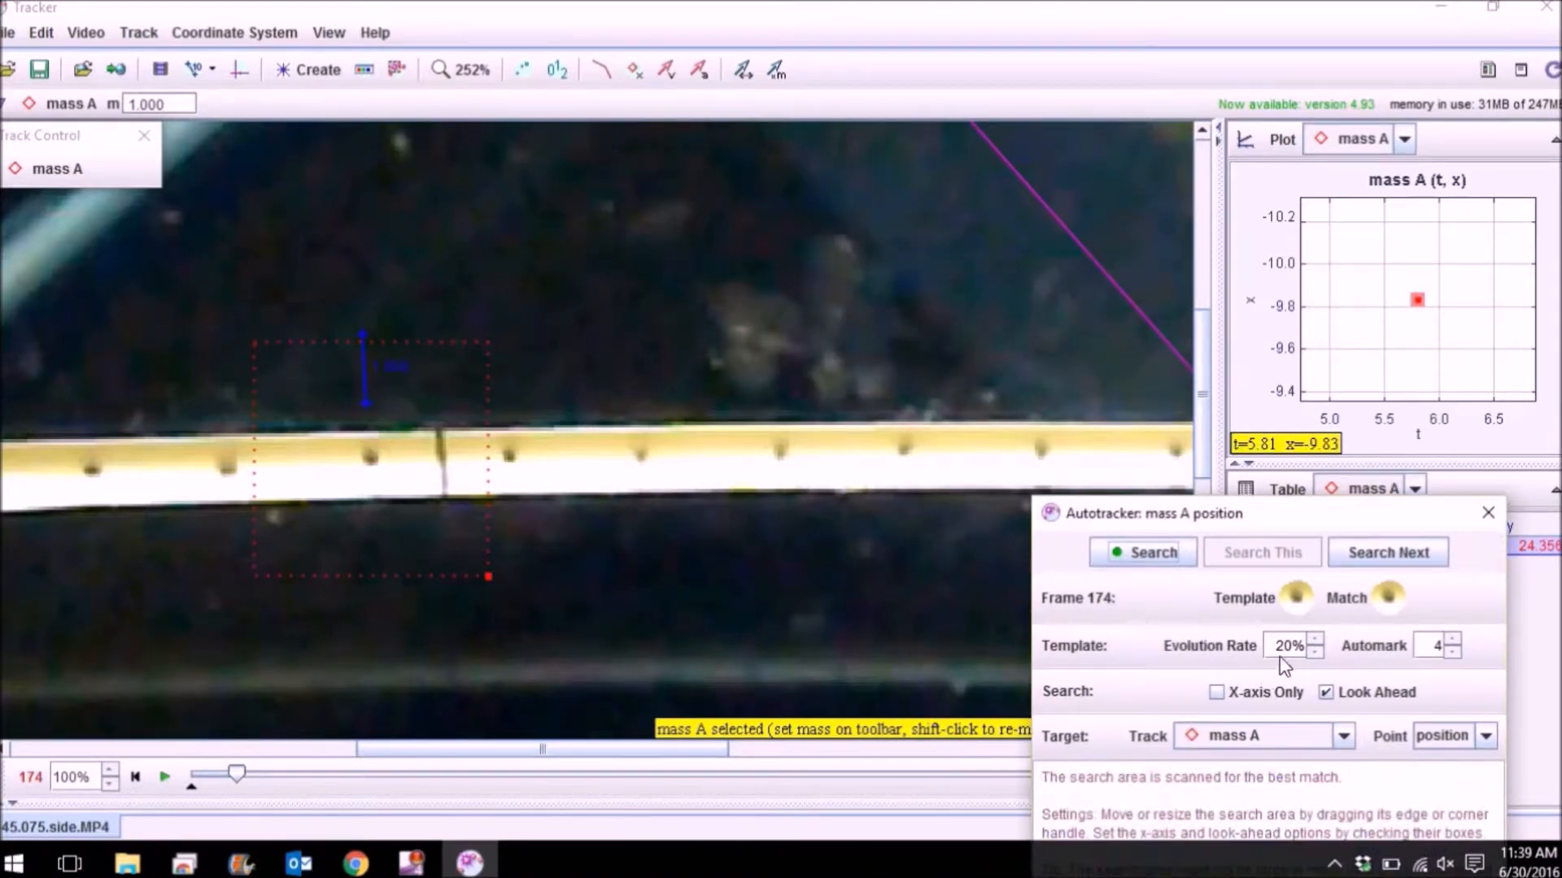
Set the Autotracker's template evolution rate to 5% and its automark level to 2
left_click(1315, 652)
left_click(1316, 651)
left_click(1315, 651)
left_click(1452, 651)
left_click(1452, 651)
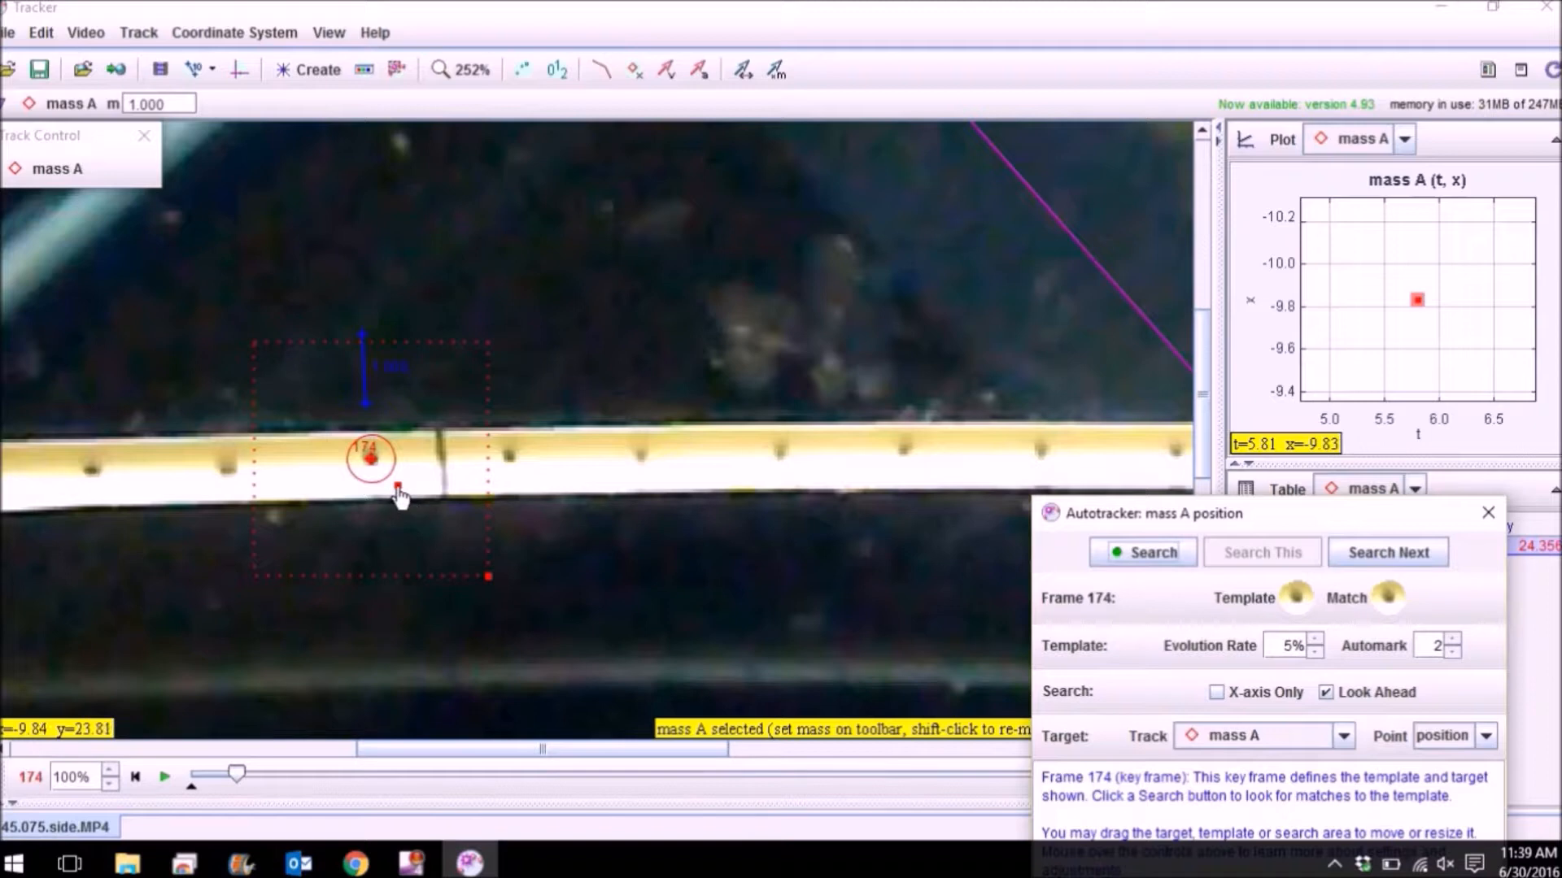
Stretch the template into a tall ellipse spanning the strip's full thickness, and shrink the search area to a narrow box around the dot
left_click(402, 519)
mouse_move(402, 517)
left_mouse_down()
mouse_move(454, 509)
mouse_move(410, 527)
left_mouse_up()
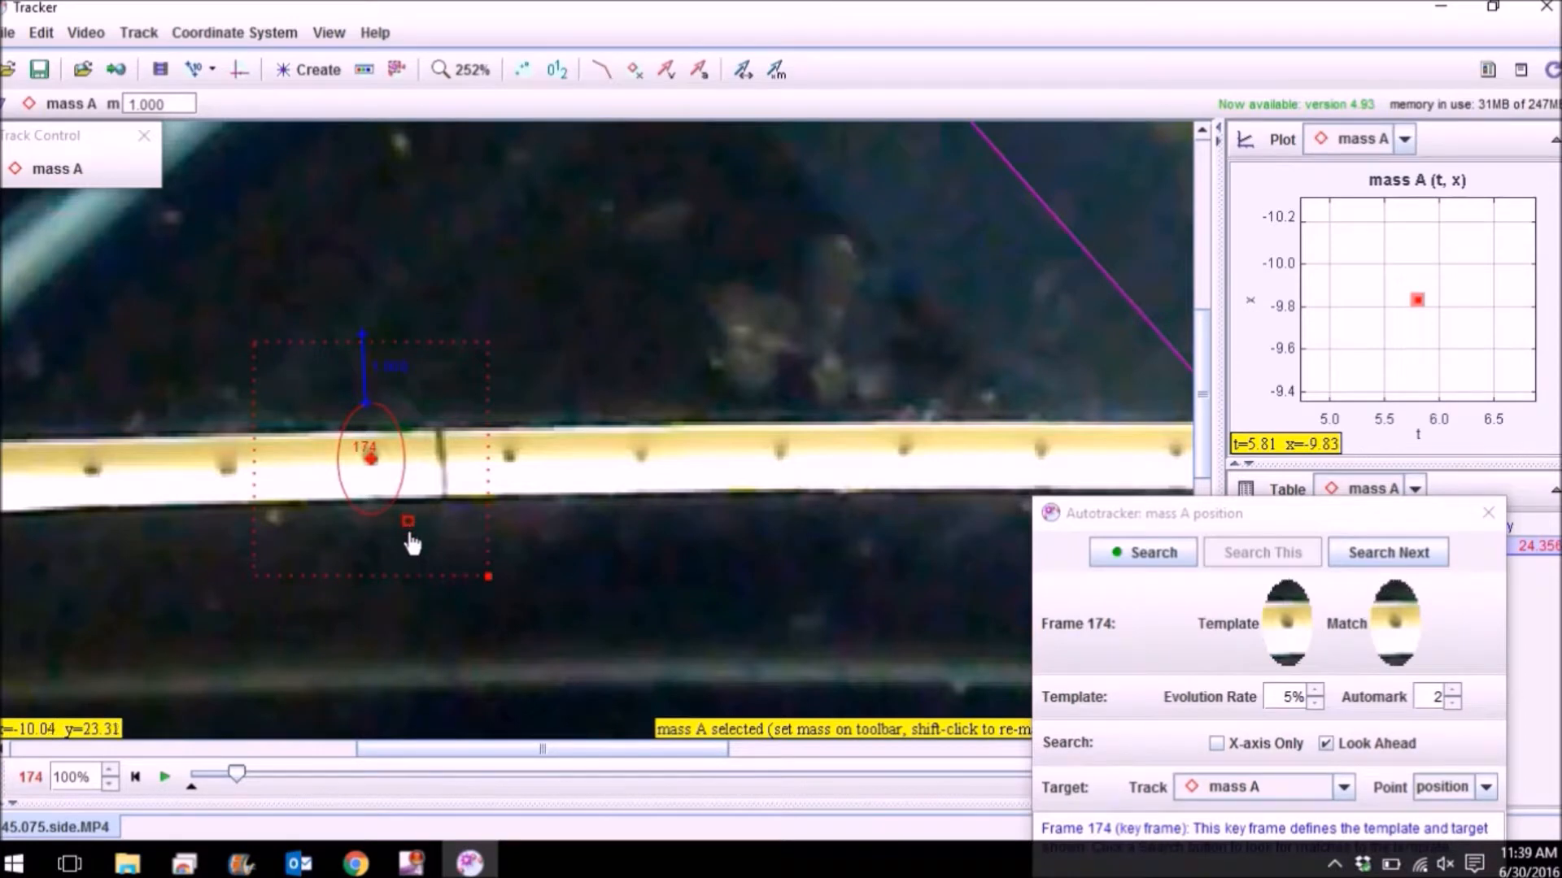
left_click_drag(408, 533, 402, 543)
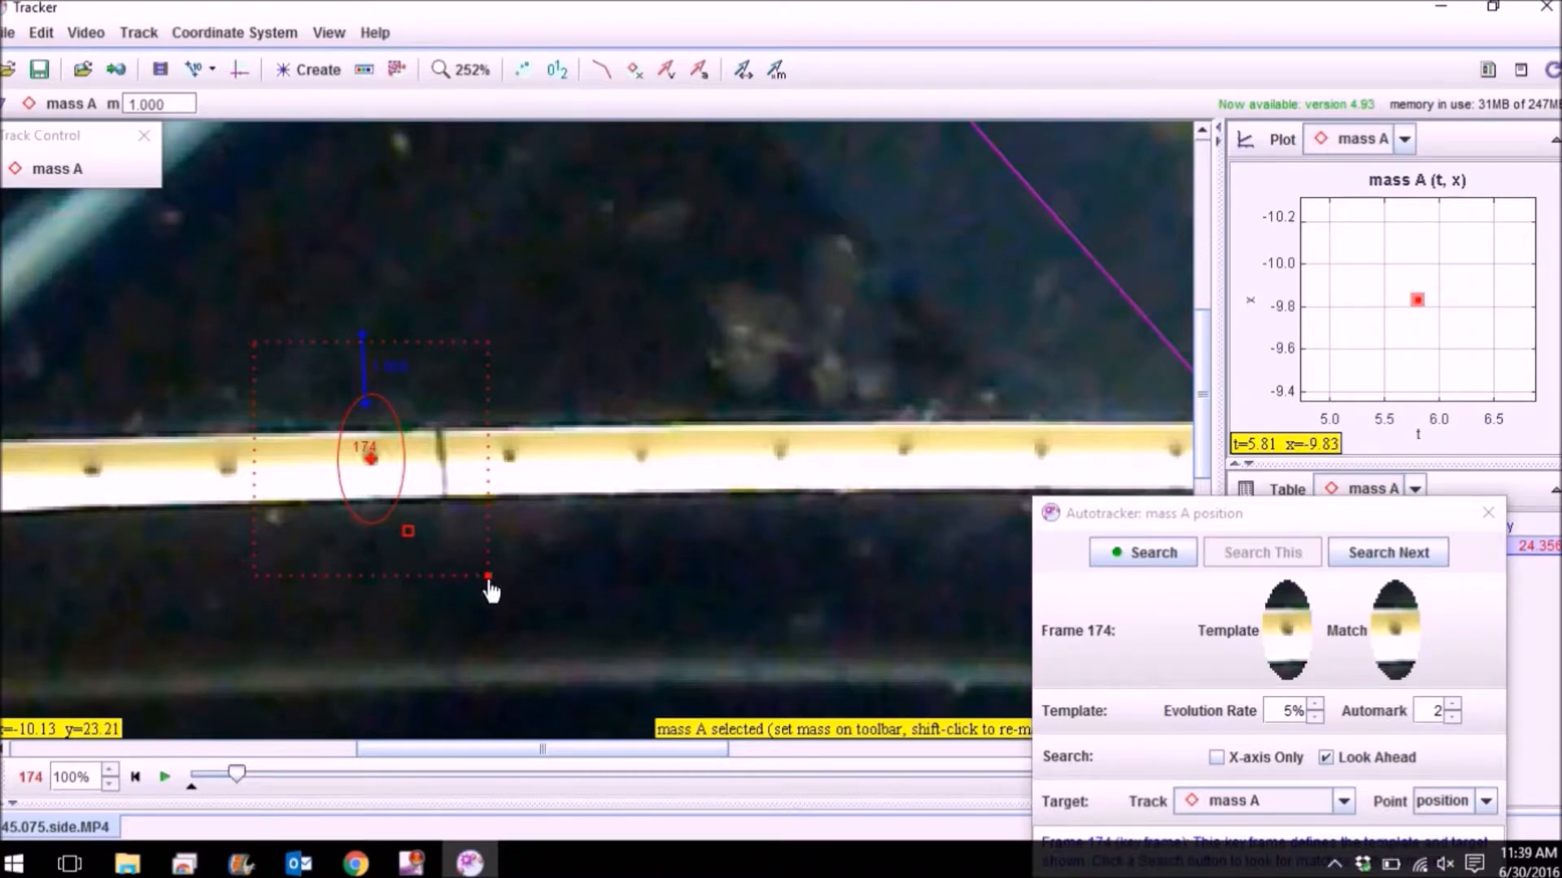
left_click_drag(489, 580, 402, 535)
mouse_move(403, 537)
left_mouse_down()
mouse_move(421, 545)
mouse_move(396, 537)
left_mouse_up()
Run the Autotracker search from frame 174, widen the plot and table area, and stop the search at frame 224
left_click(1124, 562)
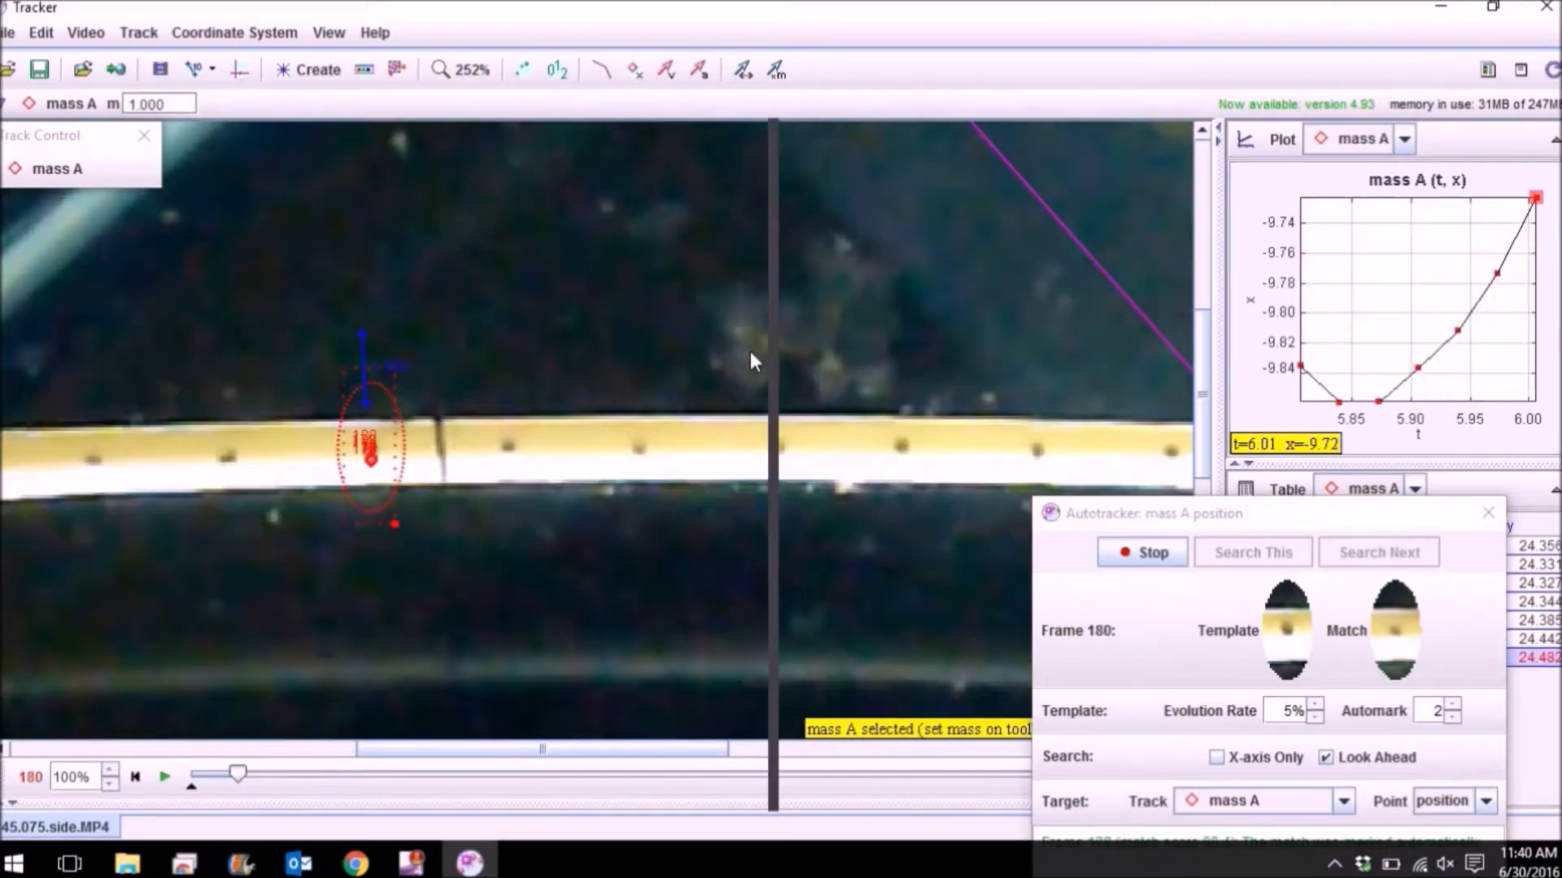
left_click_drag(786, 349, 746, 349)
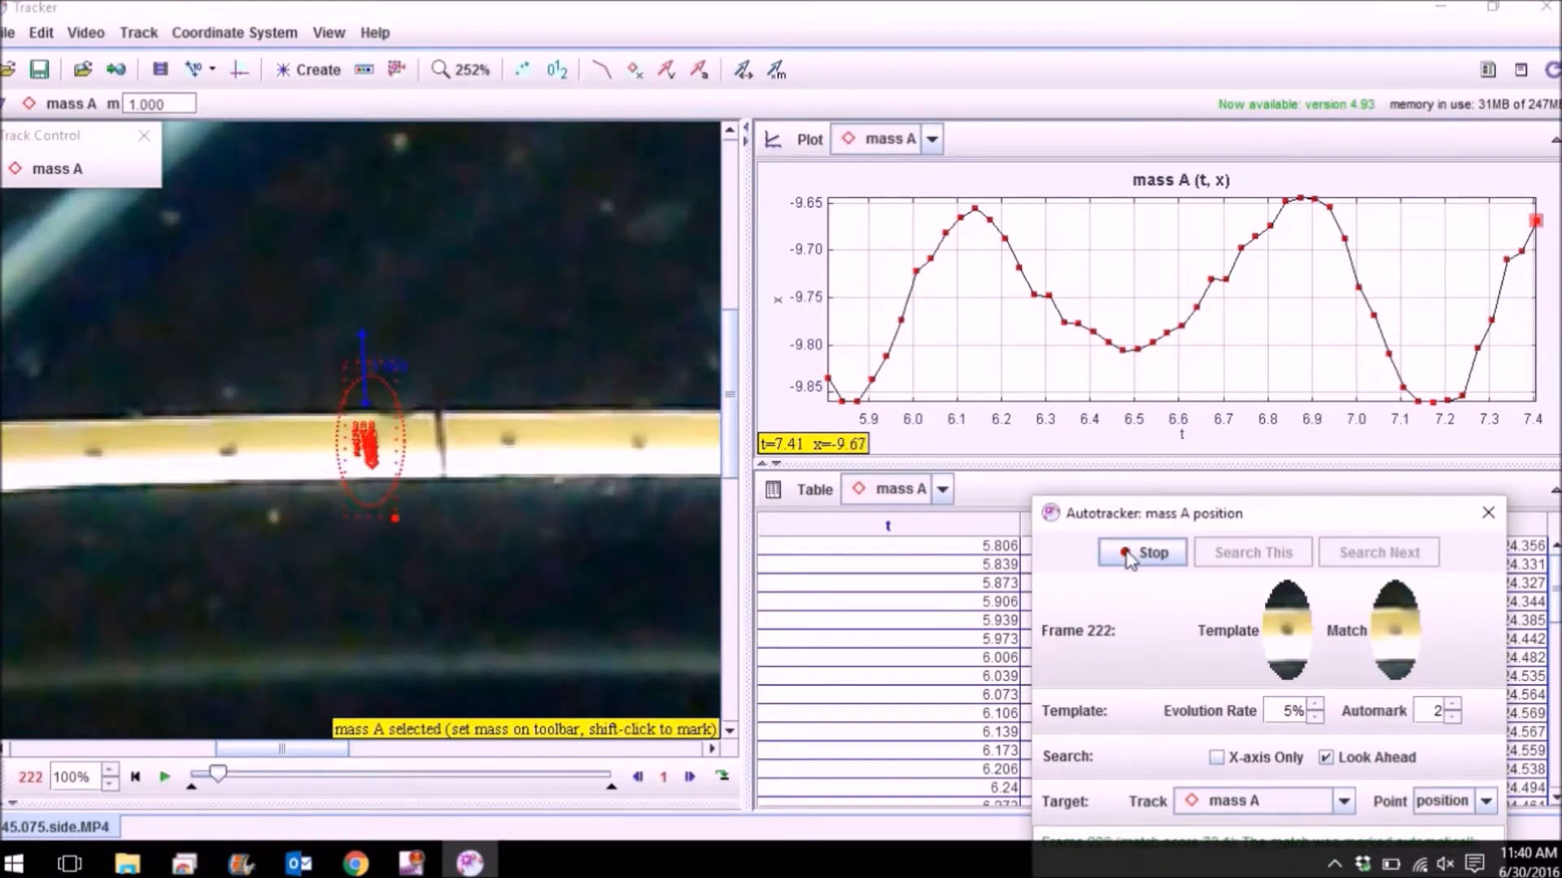
left_click(1127, 553)
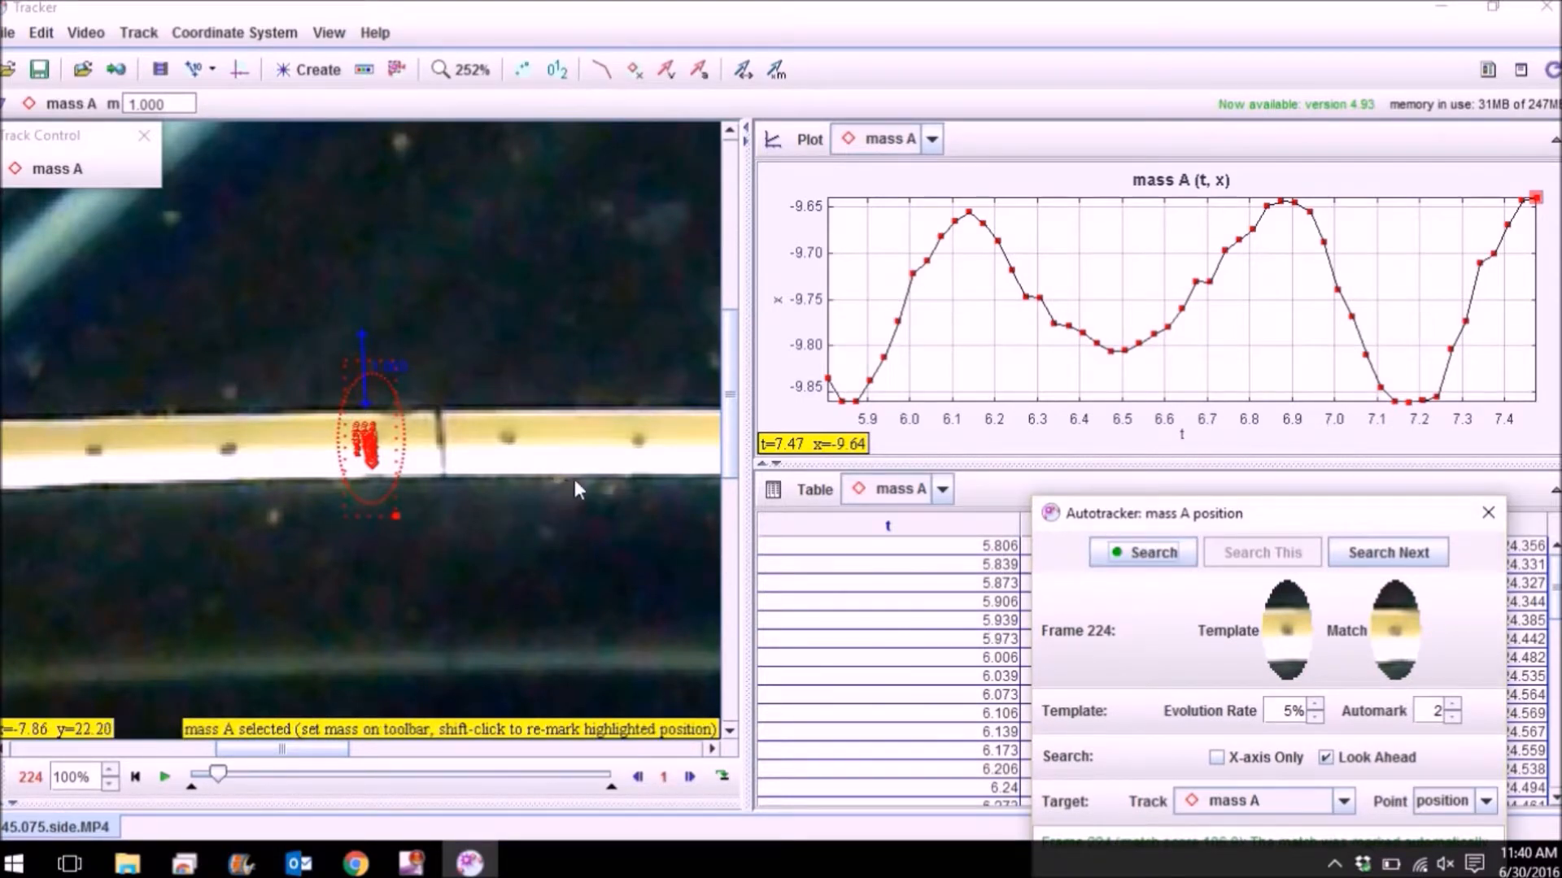
Mark frame 224 on a wrong dot beyond the black line, and re-mark that outlier on the tracked dot
key("shift")
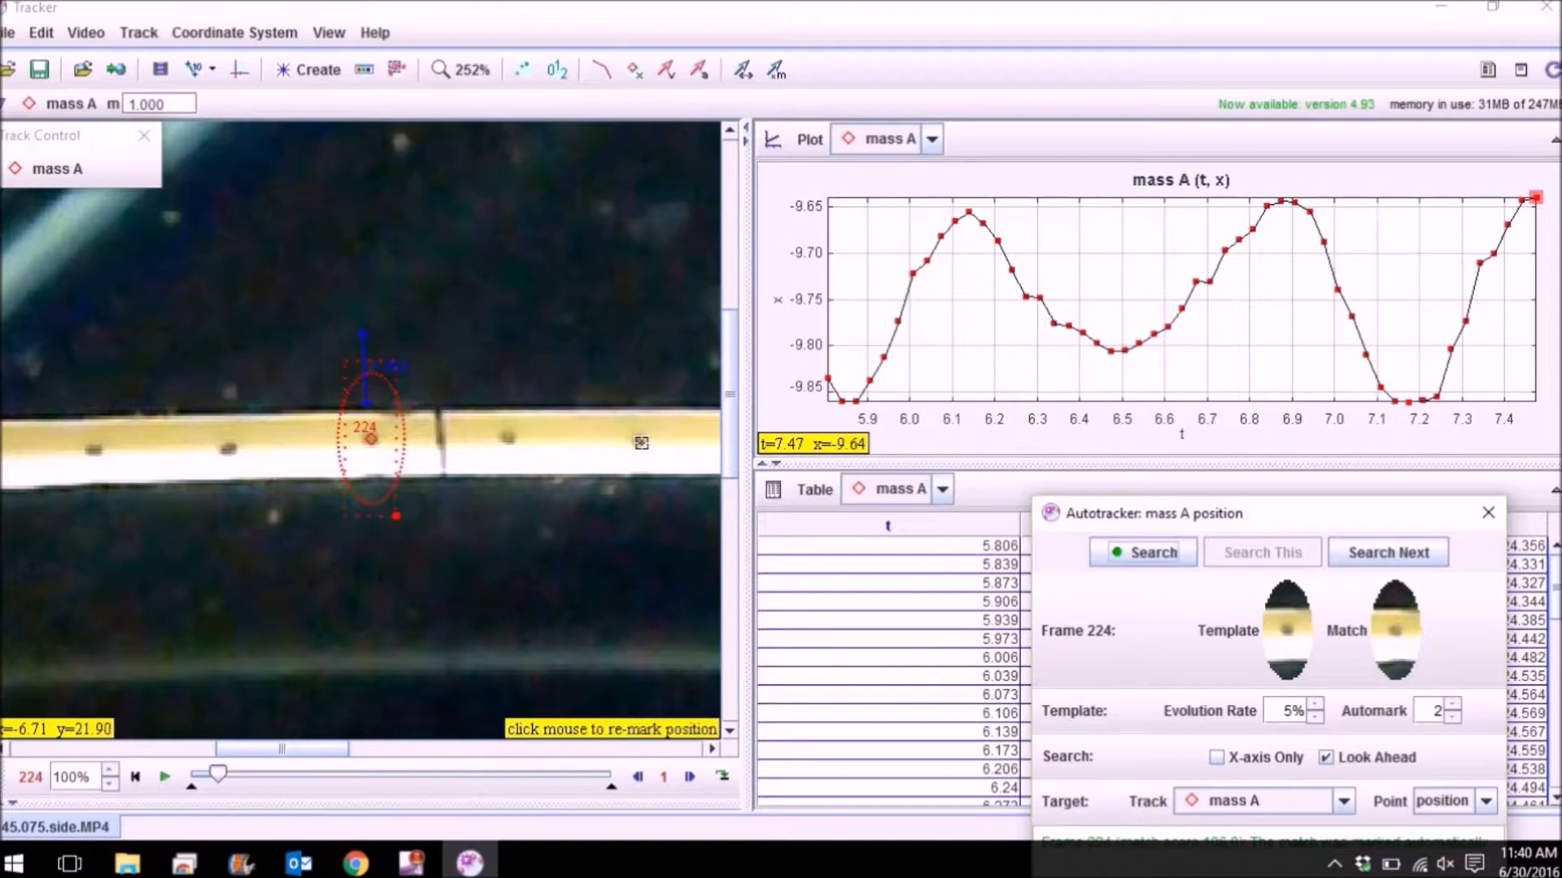
left_click(638, 442, "shift")
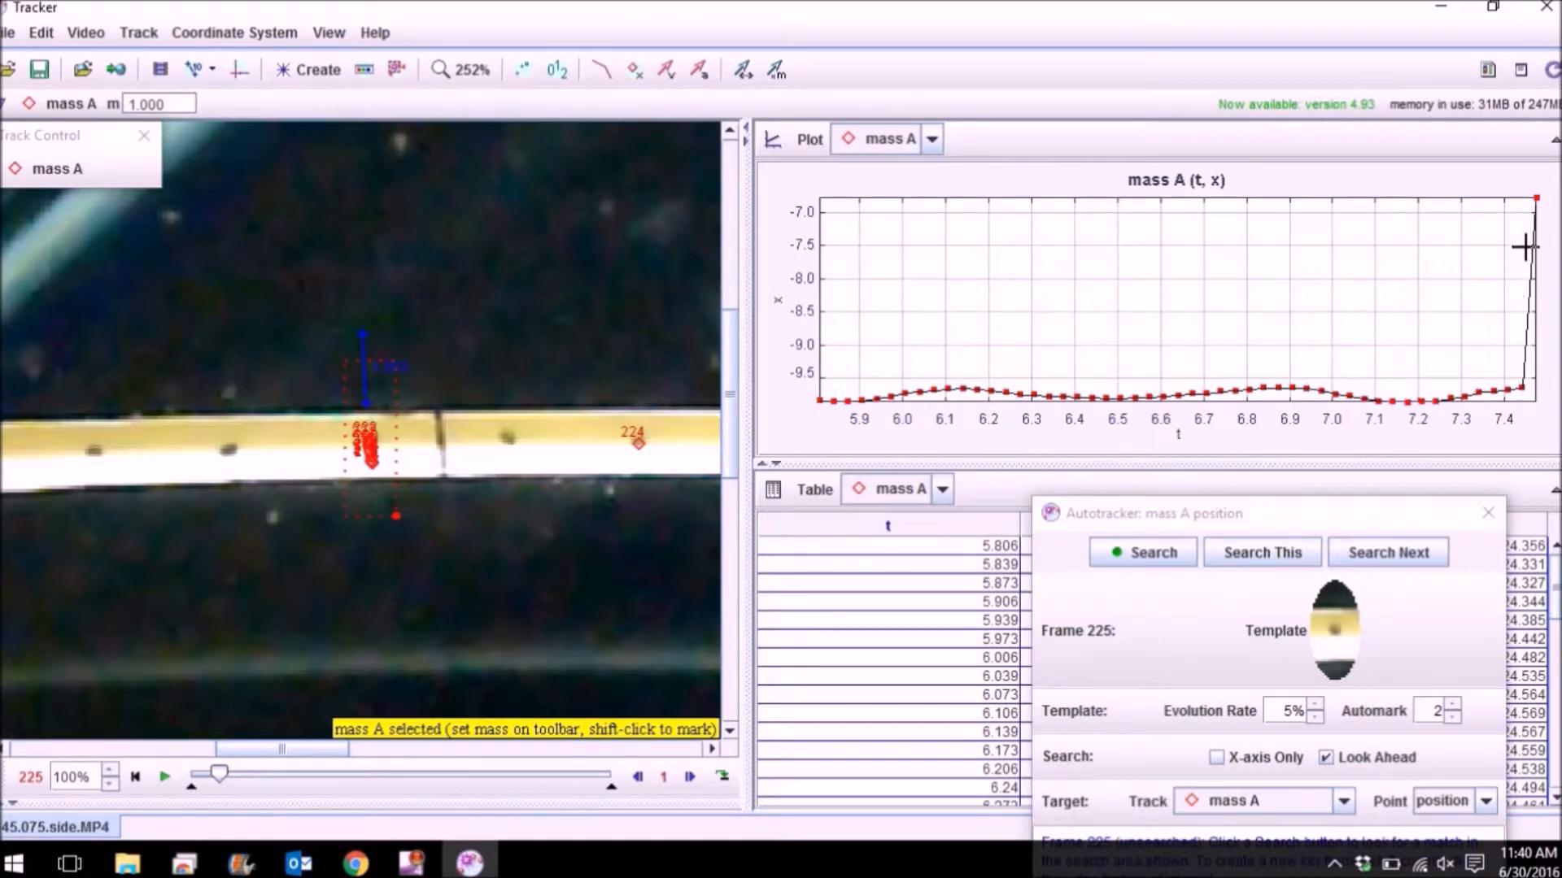
left_click(1534, 200)
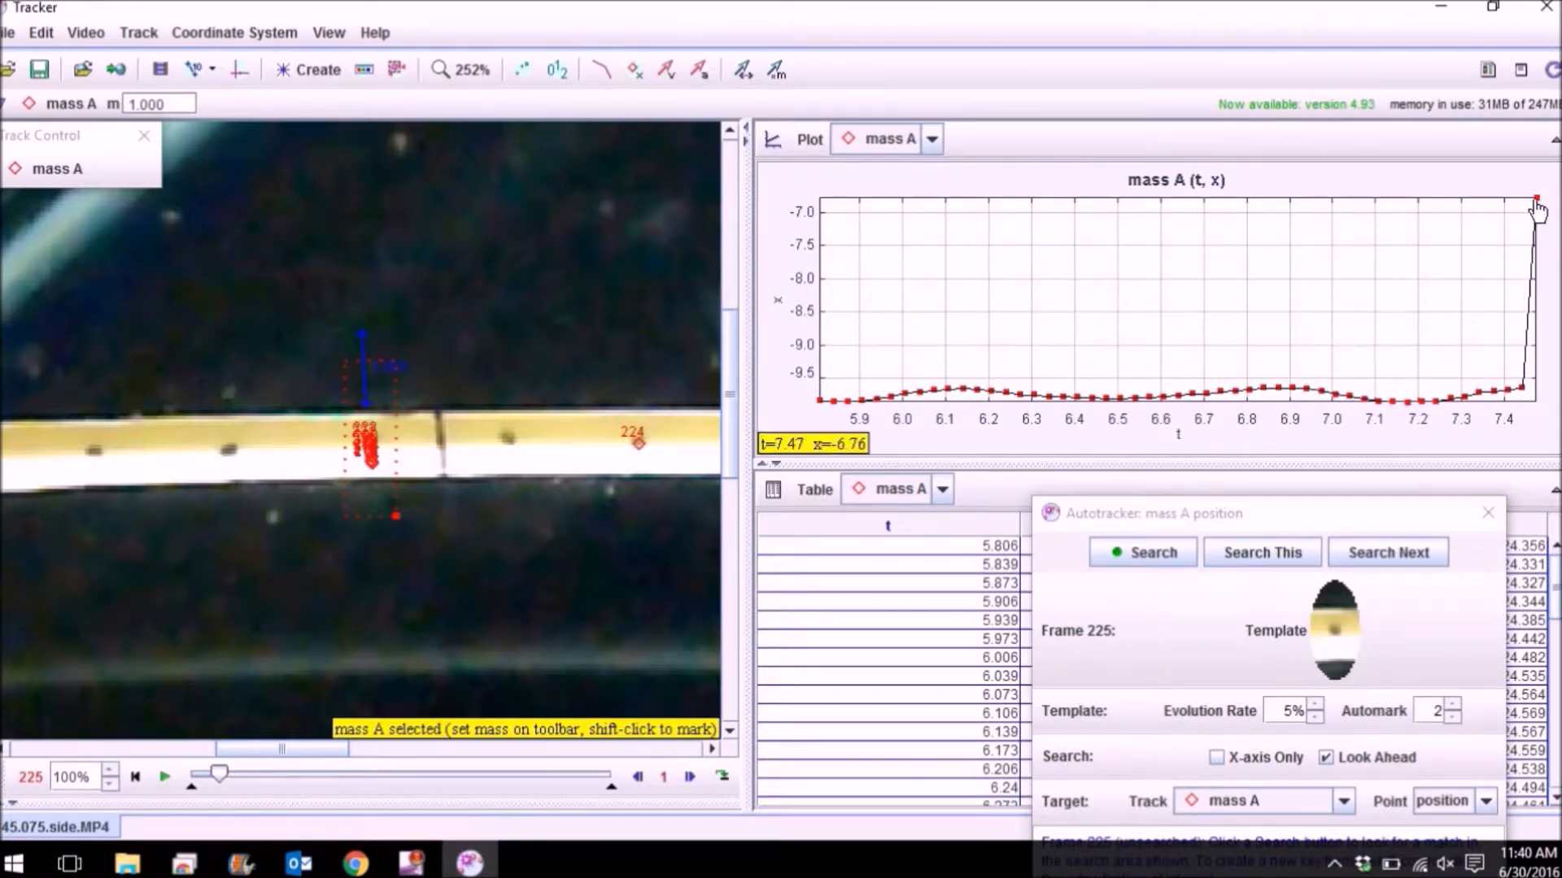
left_click(639, 444)
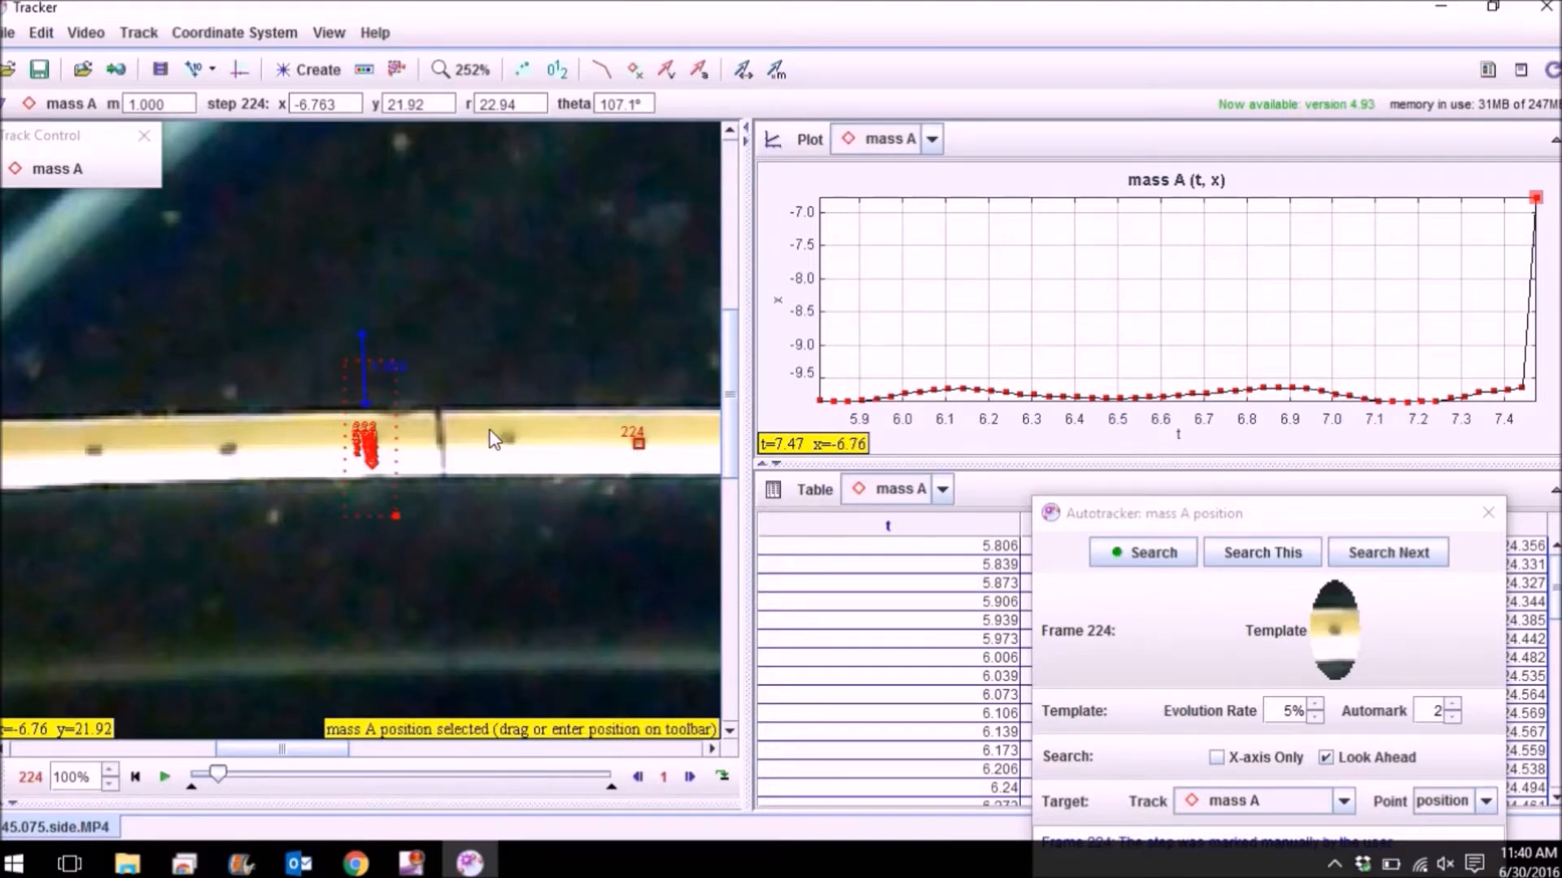
key("shift")
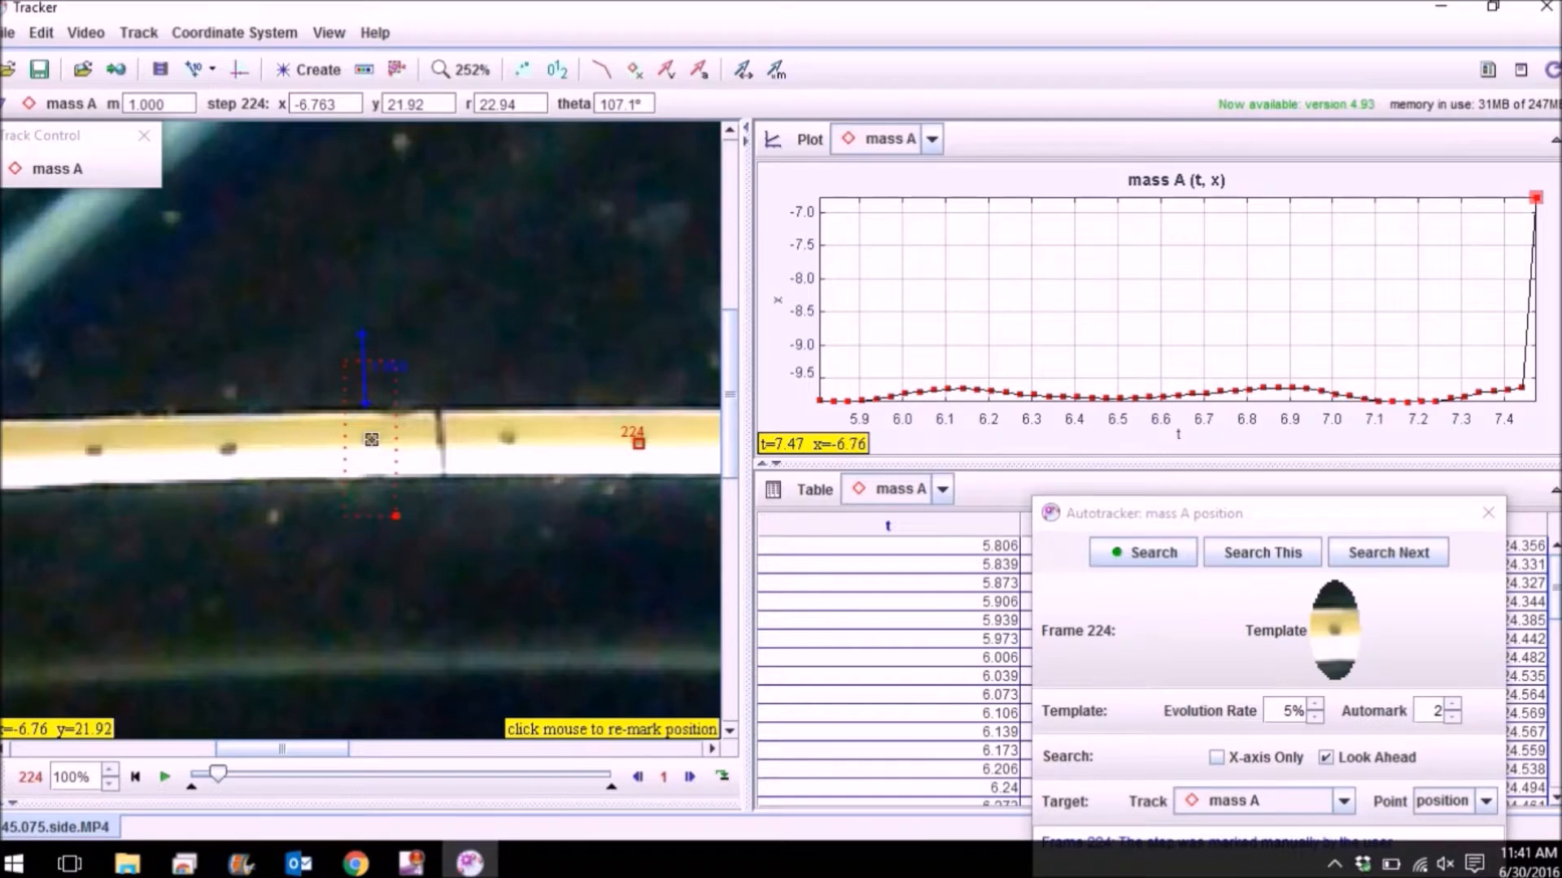
left_click(370, 440, "shift")
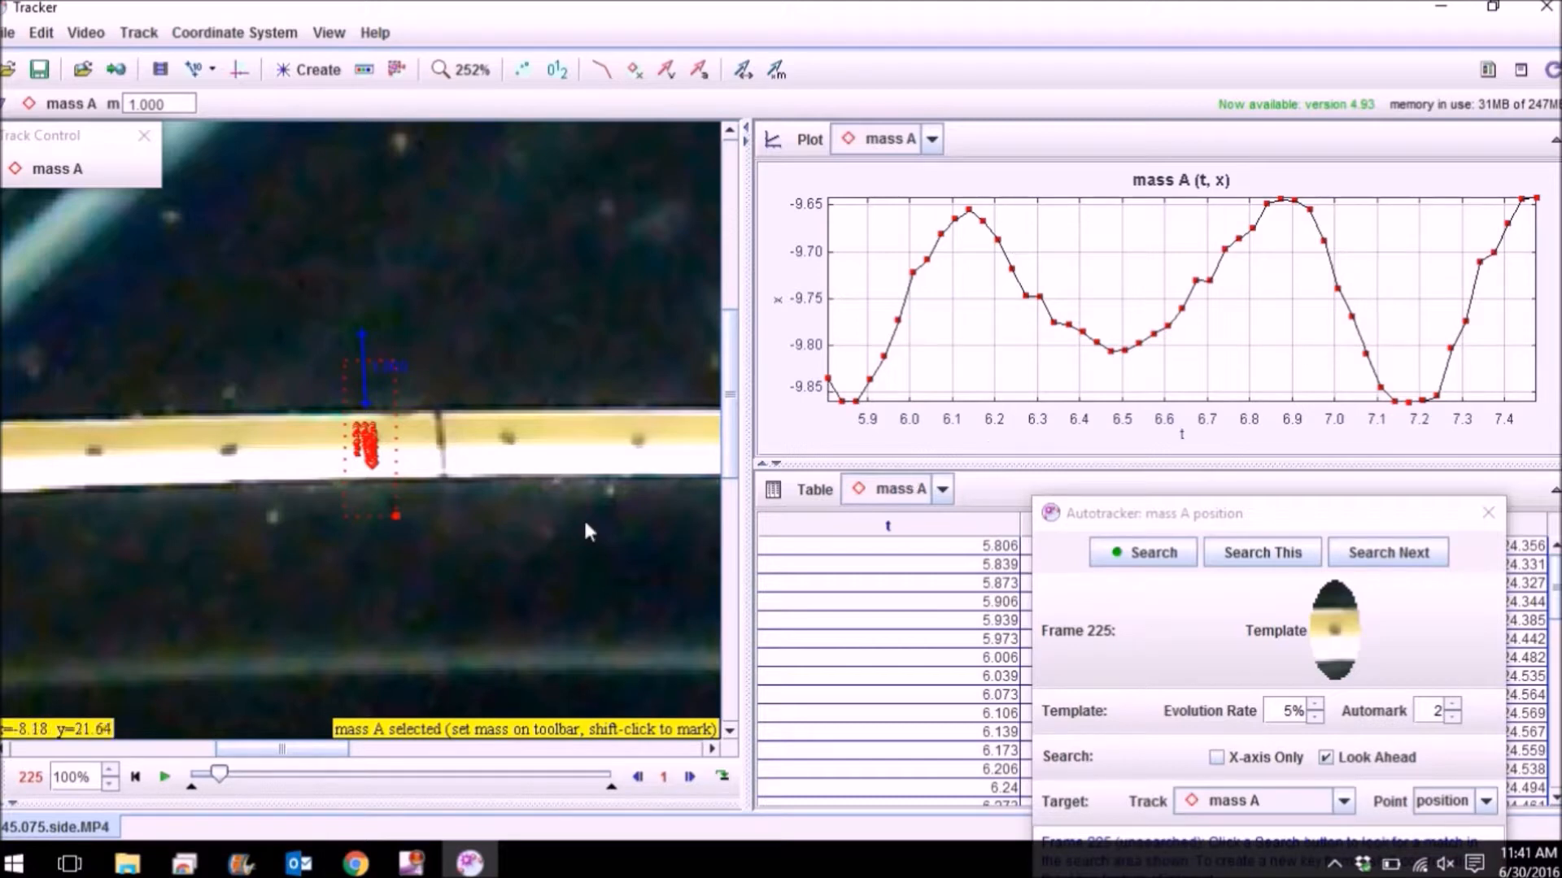
Define a new key frame on the tracked dot in frame 224 with a tall template and narrow search area, and search up to frame 235
left_click(638, 777)
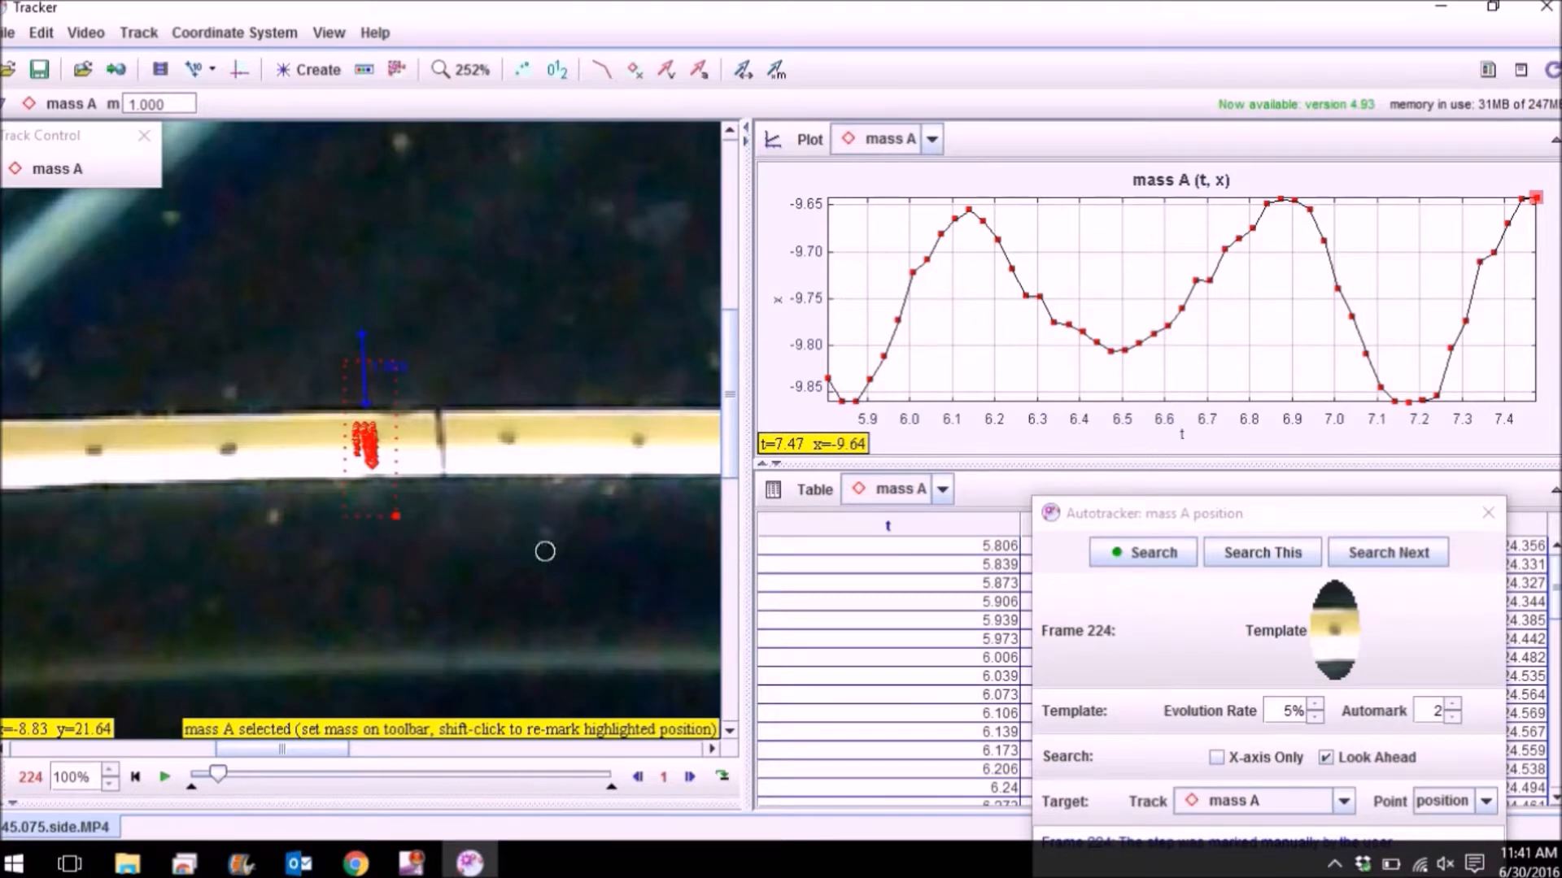
key("shift")
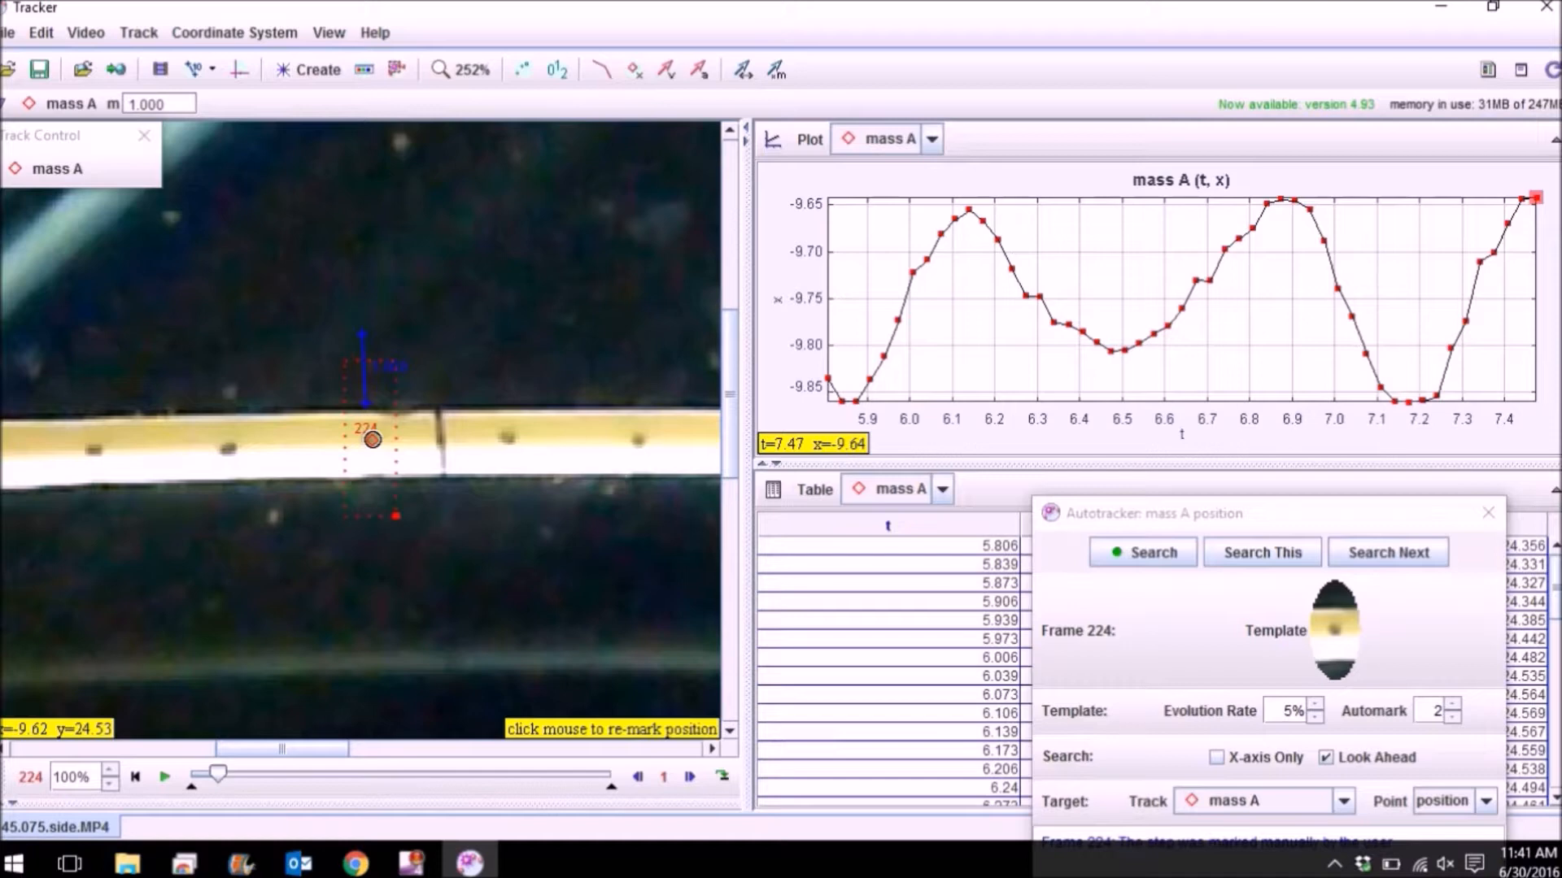
left_click(386, 439, "shift")
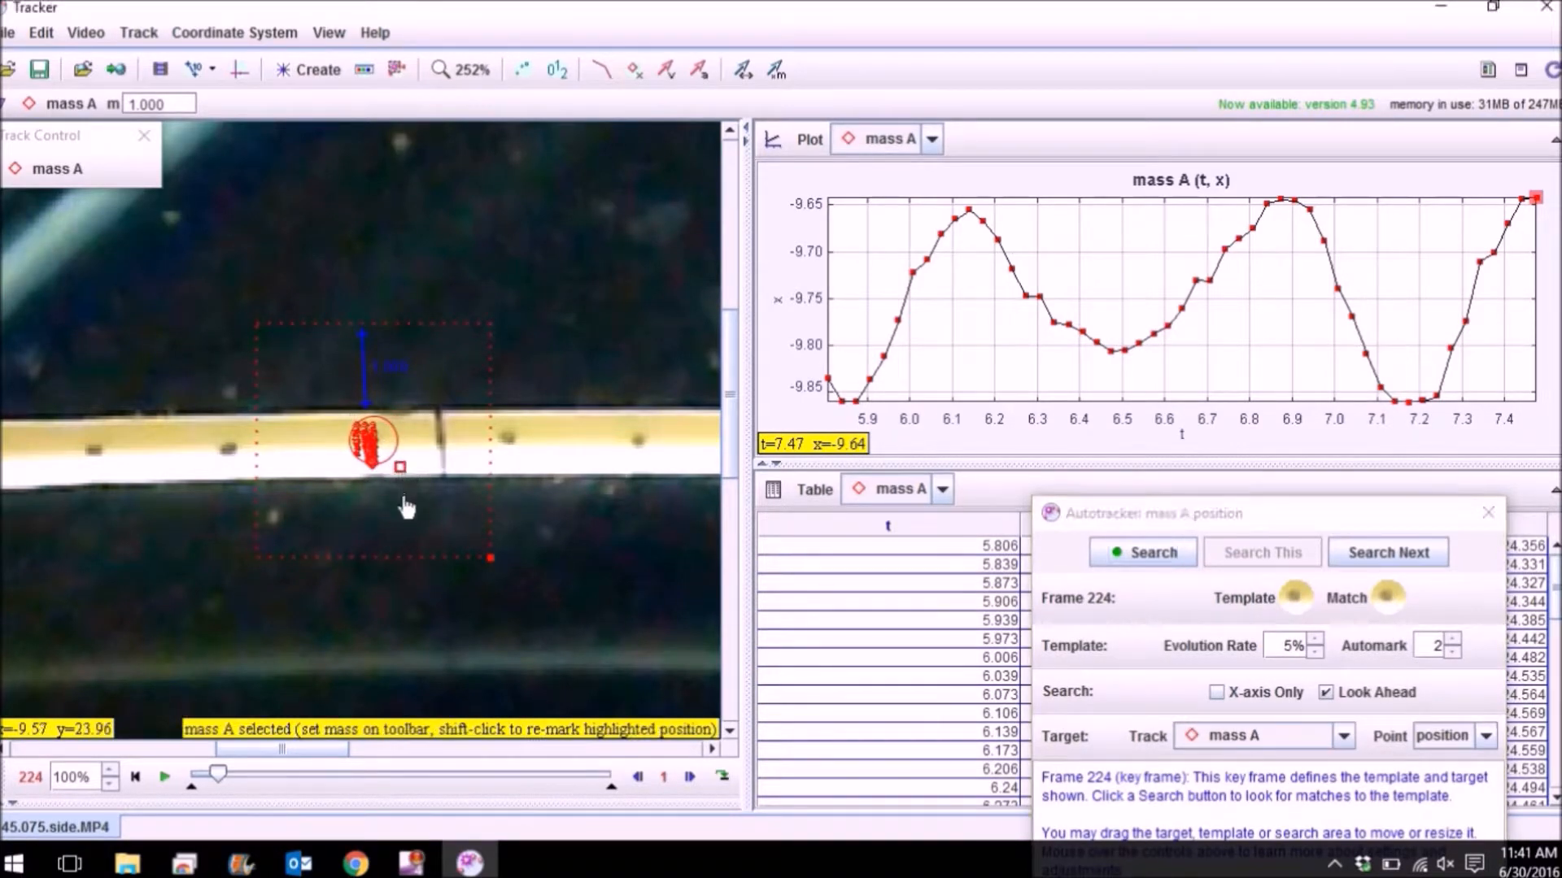
mouse_move(404, 502)
left_mouse_down()
mouse_move(484, 561)
mouse_move(398, 488)
left_mouse_up()
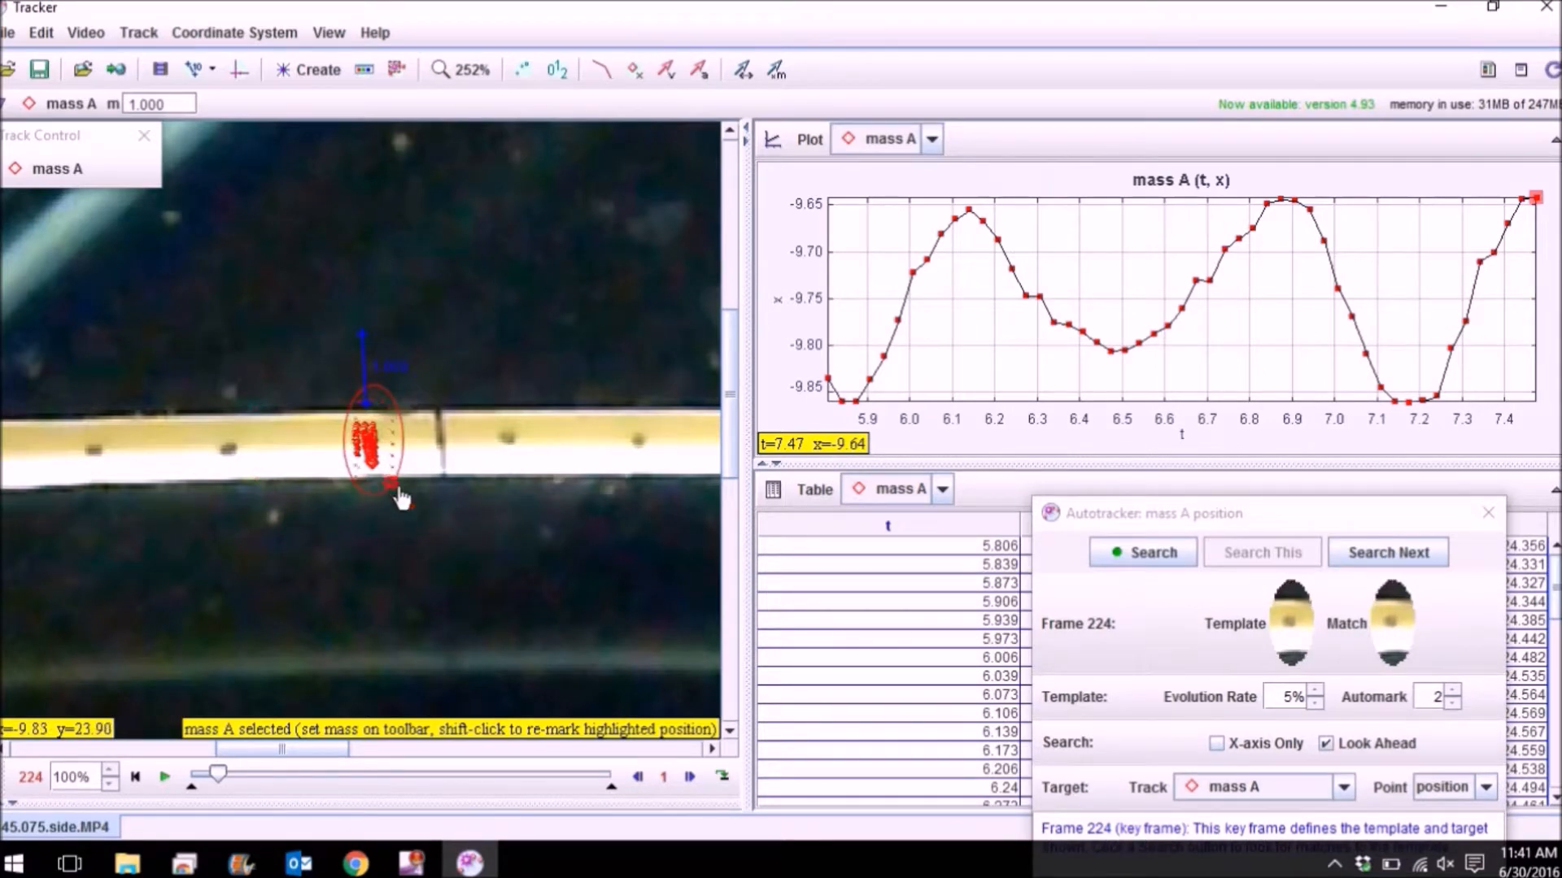
left_click(1138, 561)
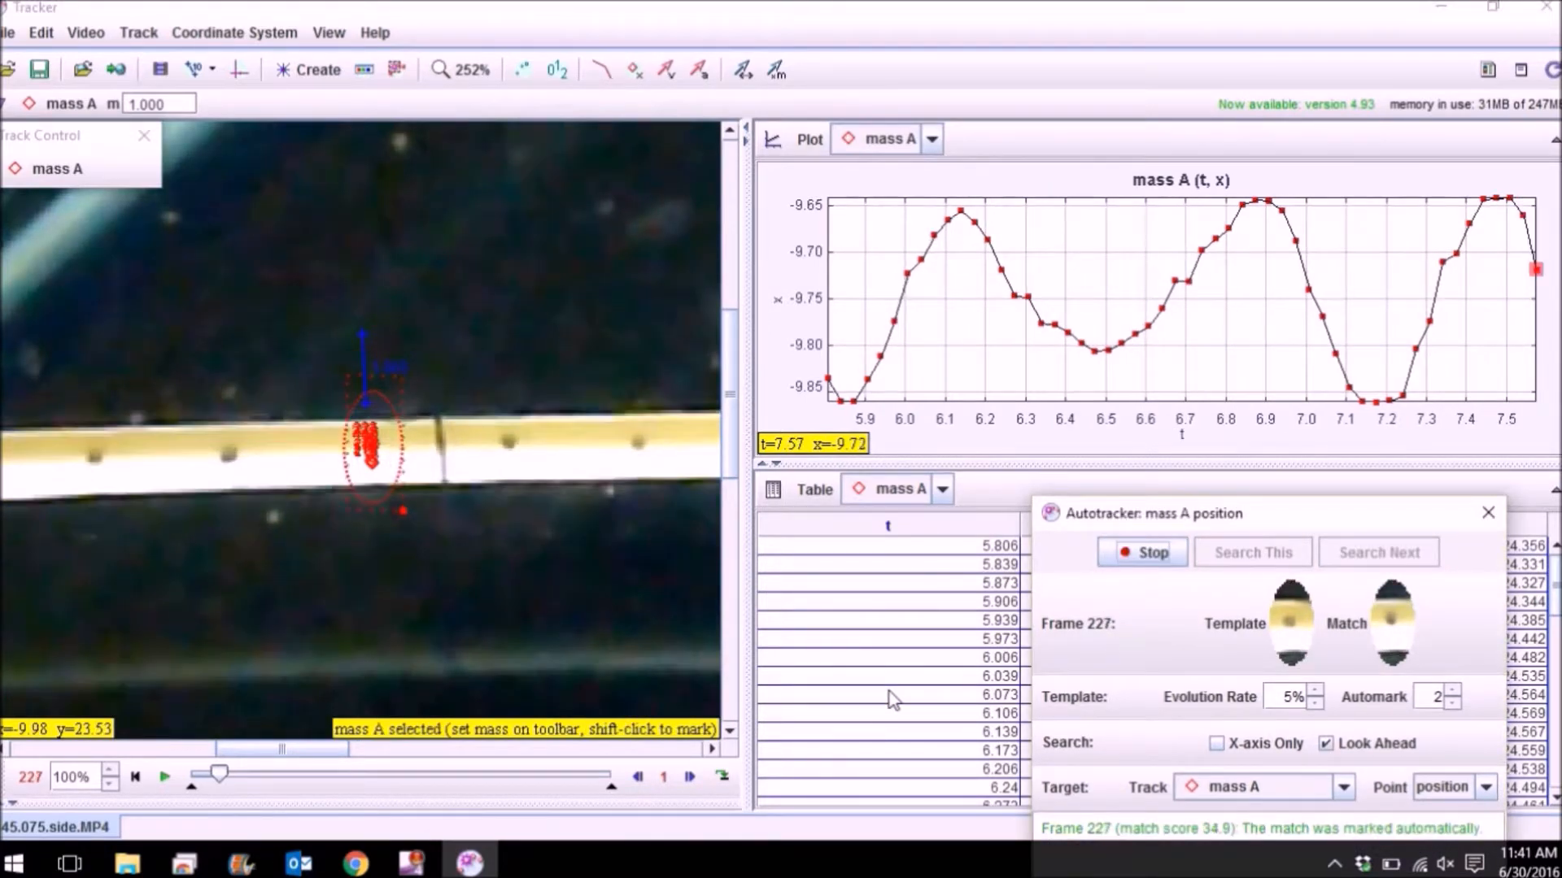
left_click(1120, 561)
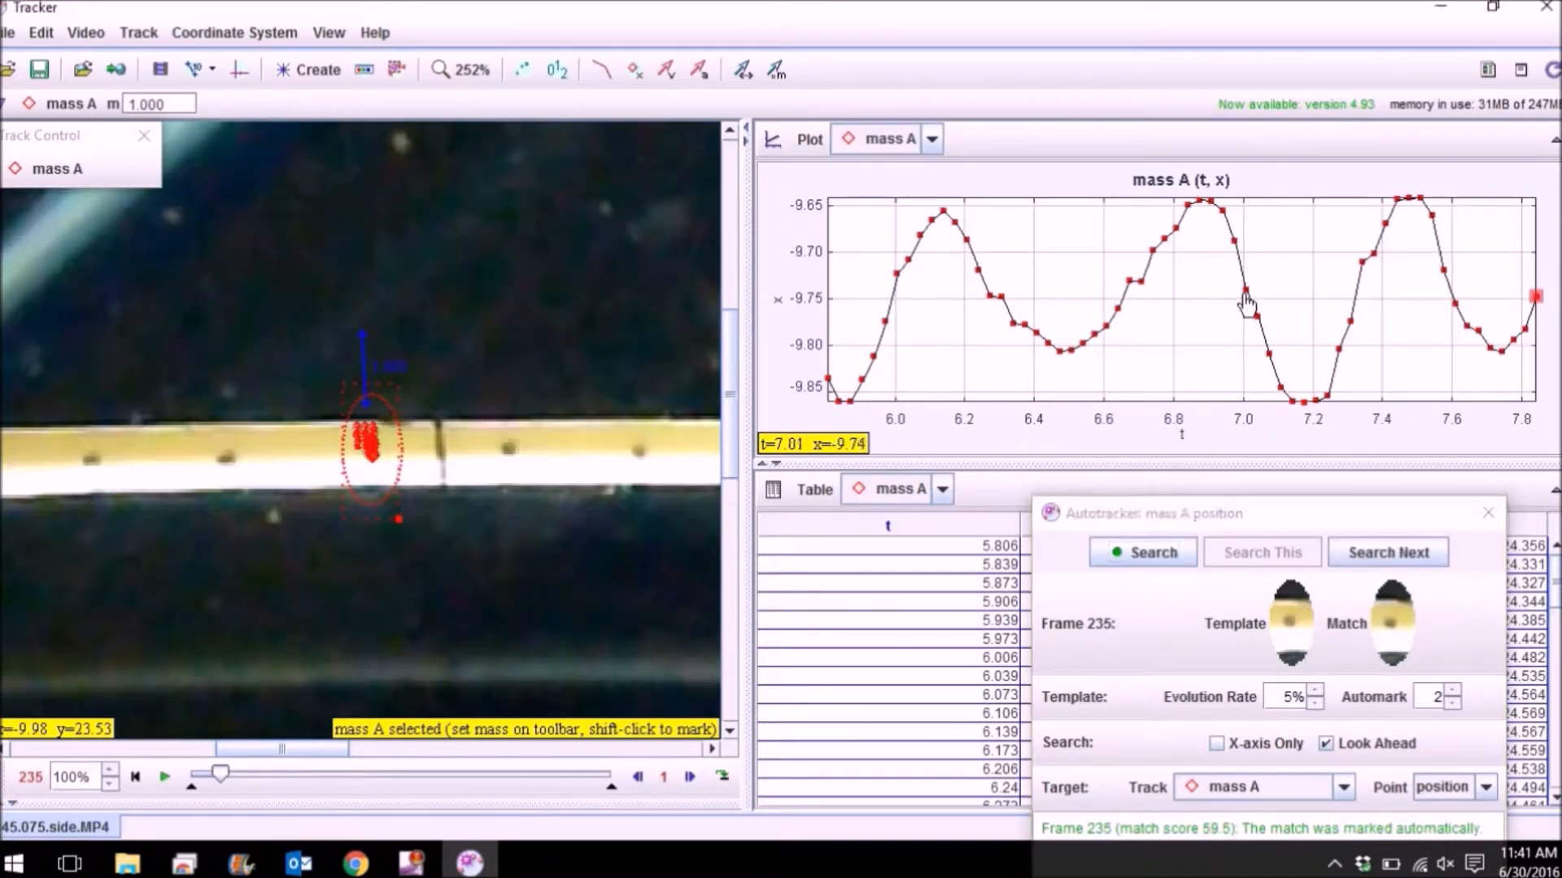
Re-mark frame 210 on the dot just past the black line, and move the mark back to the tracked dot
left_click(1245, 290)
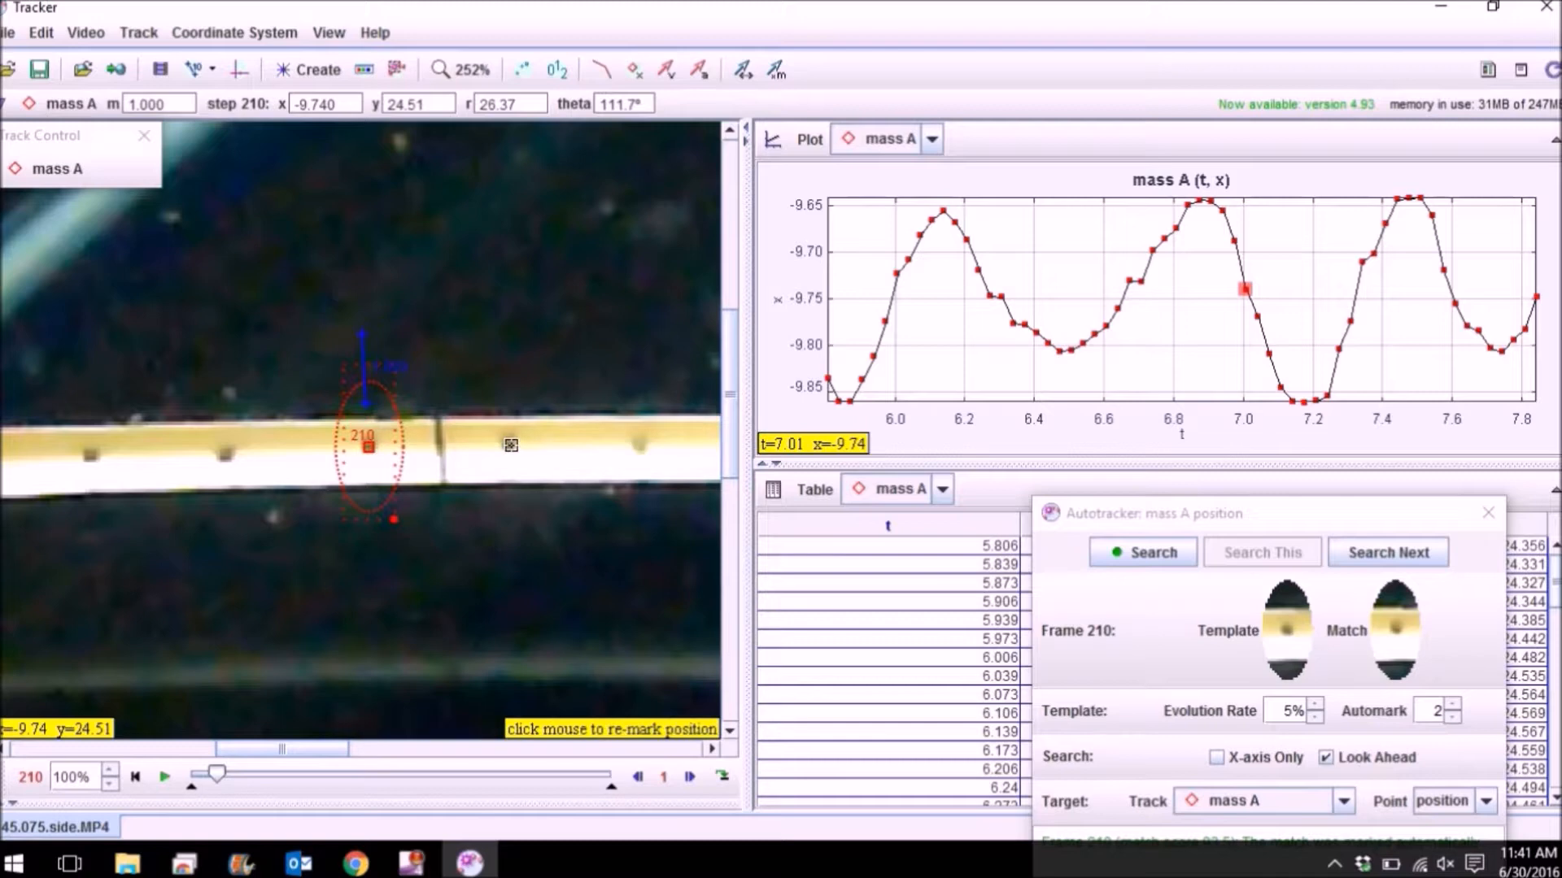
left_click(511, 445)
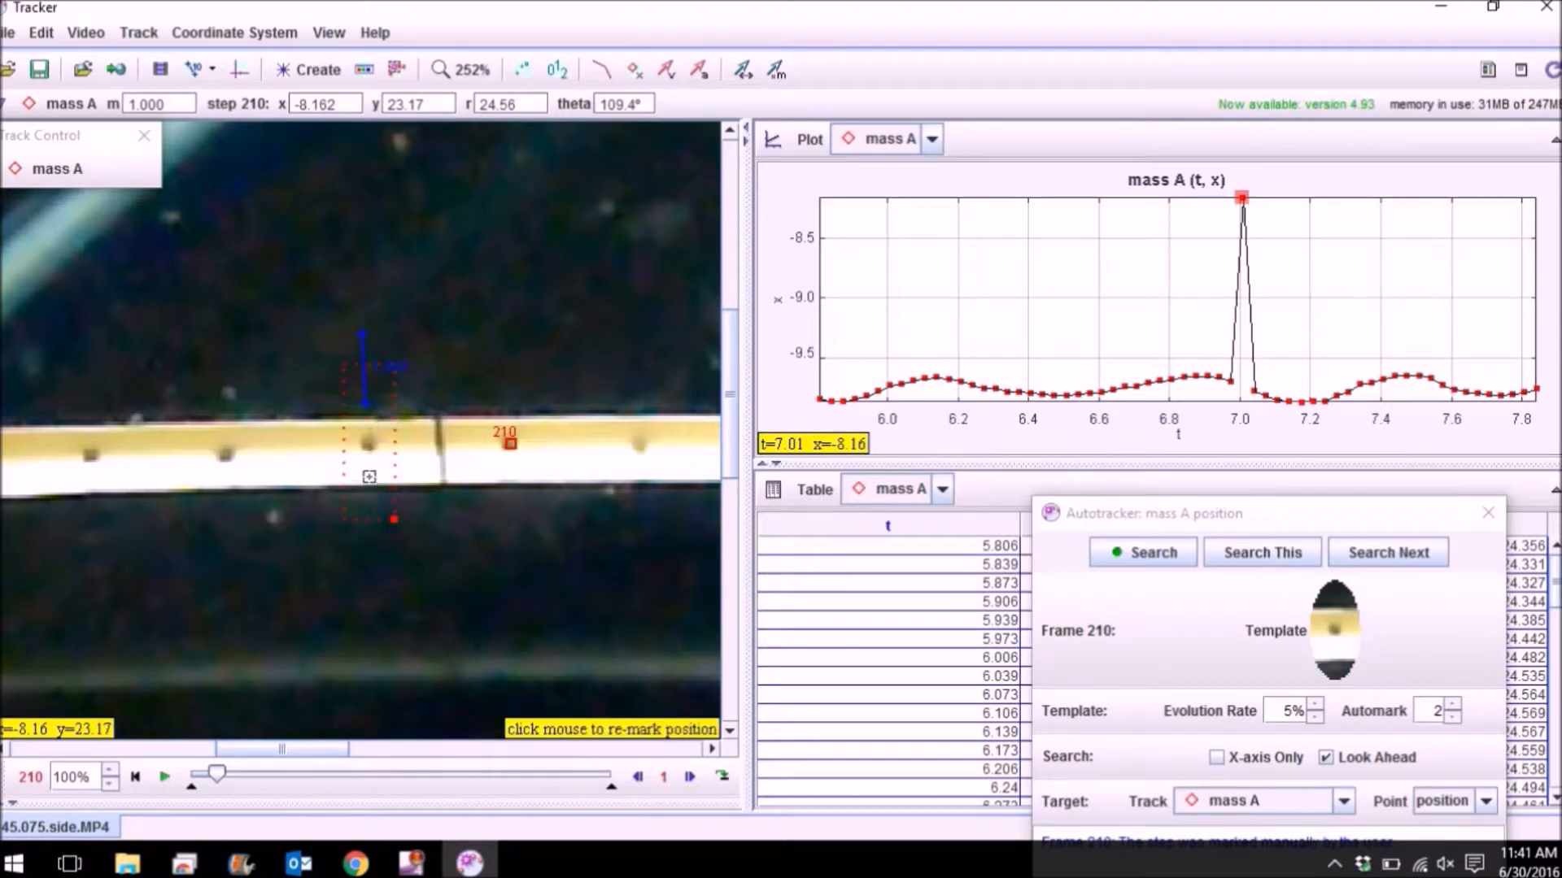
left_click(370, 445)
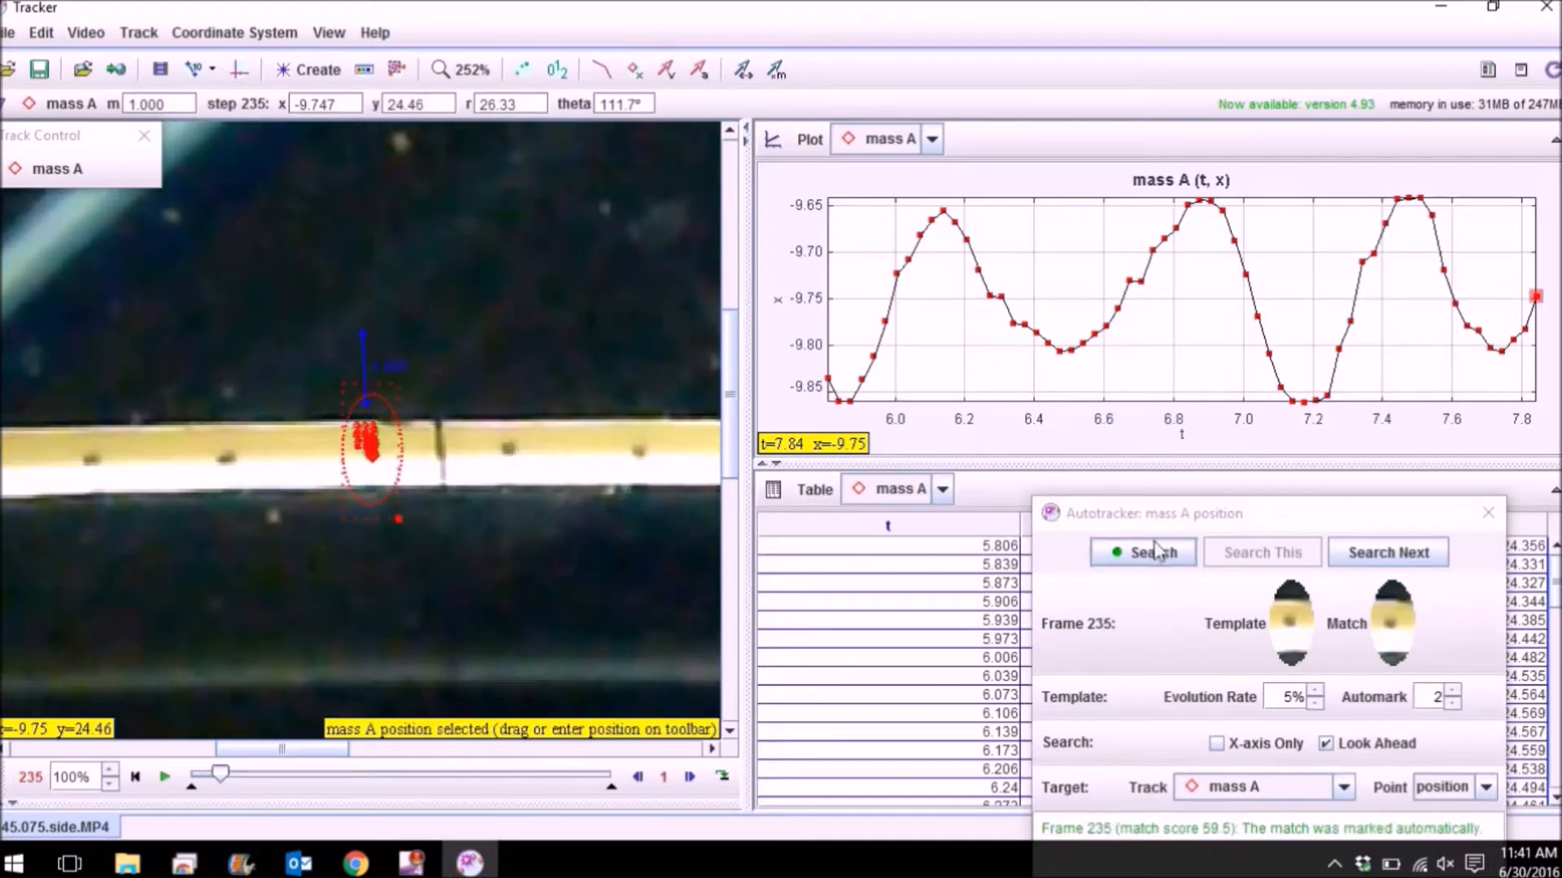
Resume the Autotracker search from frame 235 and let it run to frame 342
left_click(1139, 552)
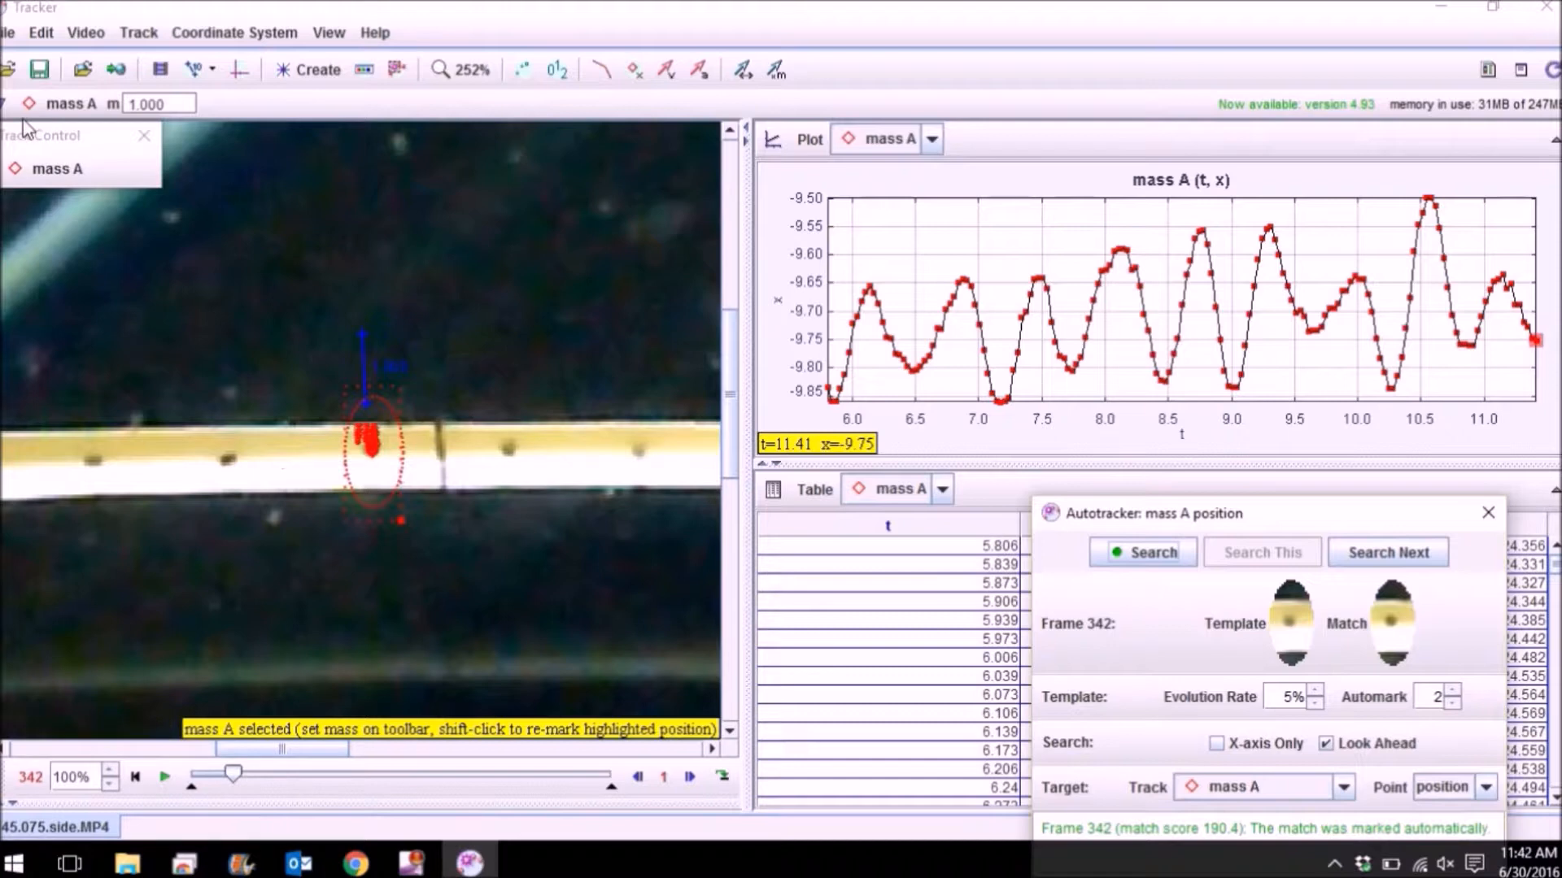
Start exporting a Tracker file with the video clip, coordinate system, axes, calibration stick and mass A all included
left_click(7, 34)
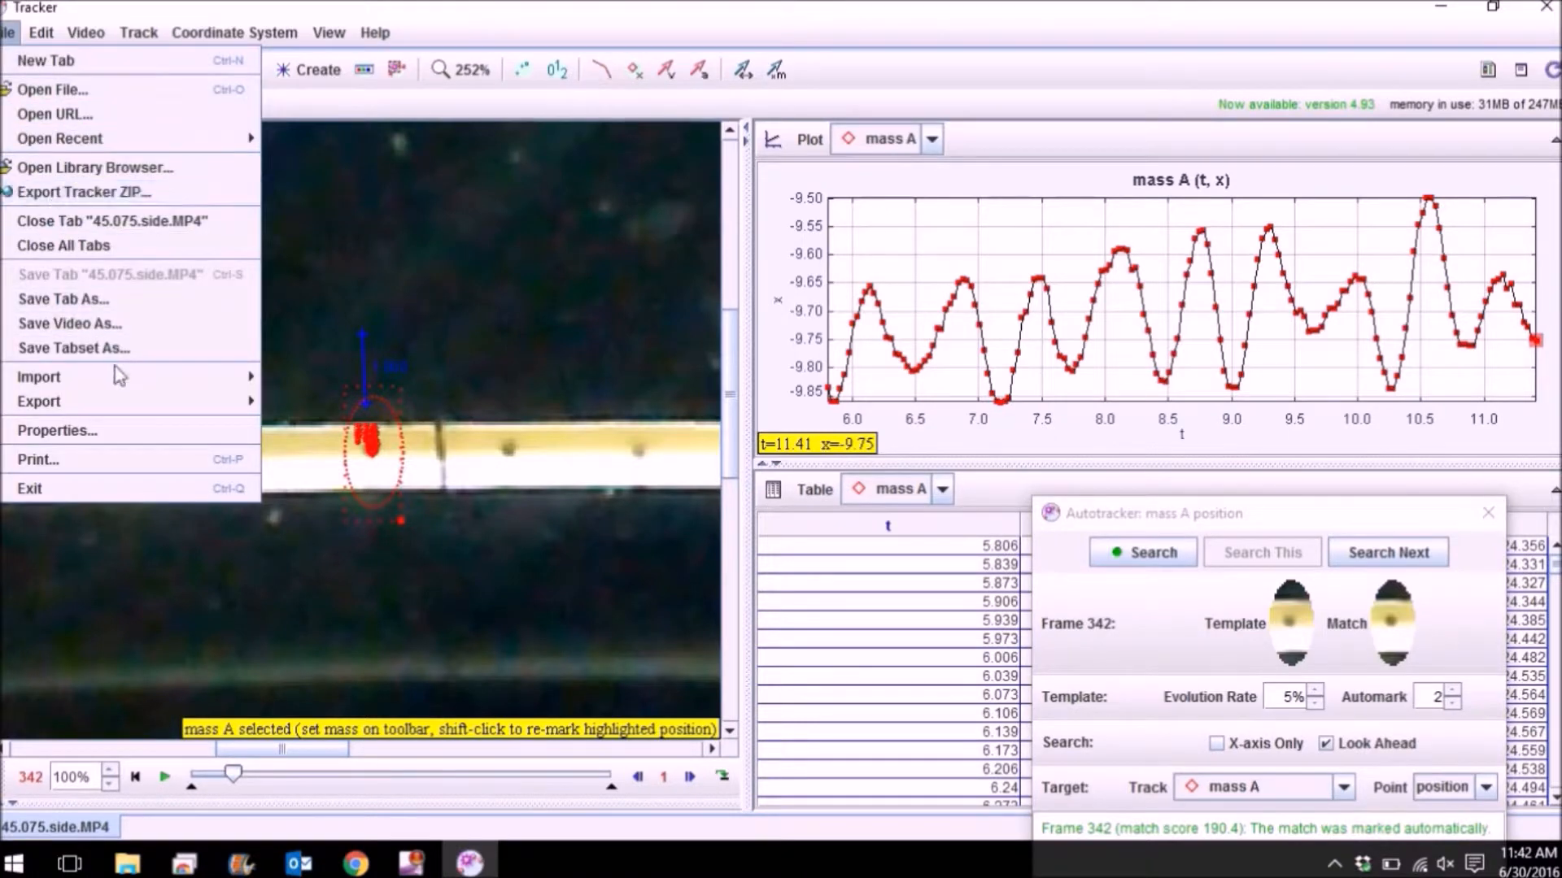
mouse_move(126, 383)
left_click(210, 214)
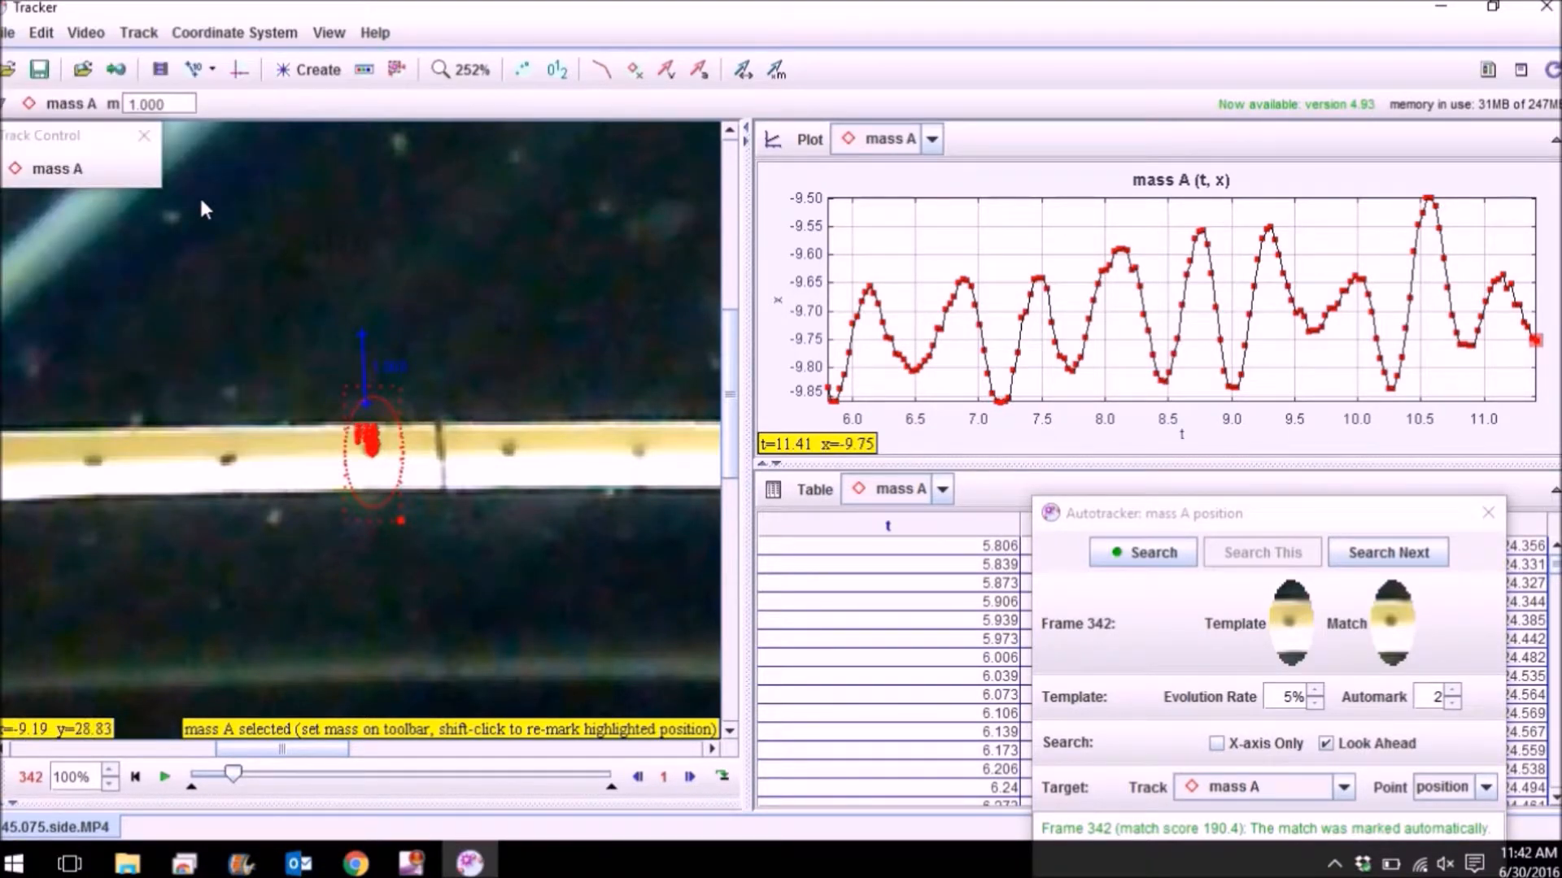
left_click(10, 34)
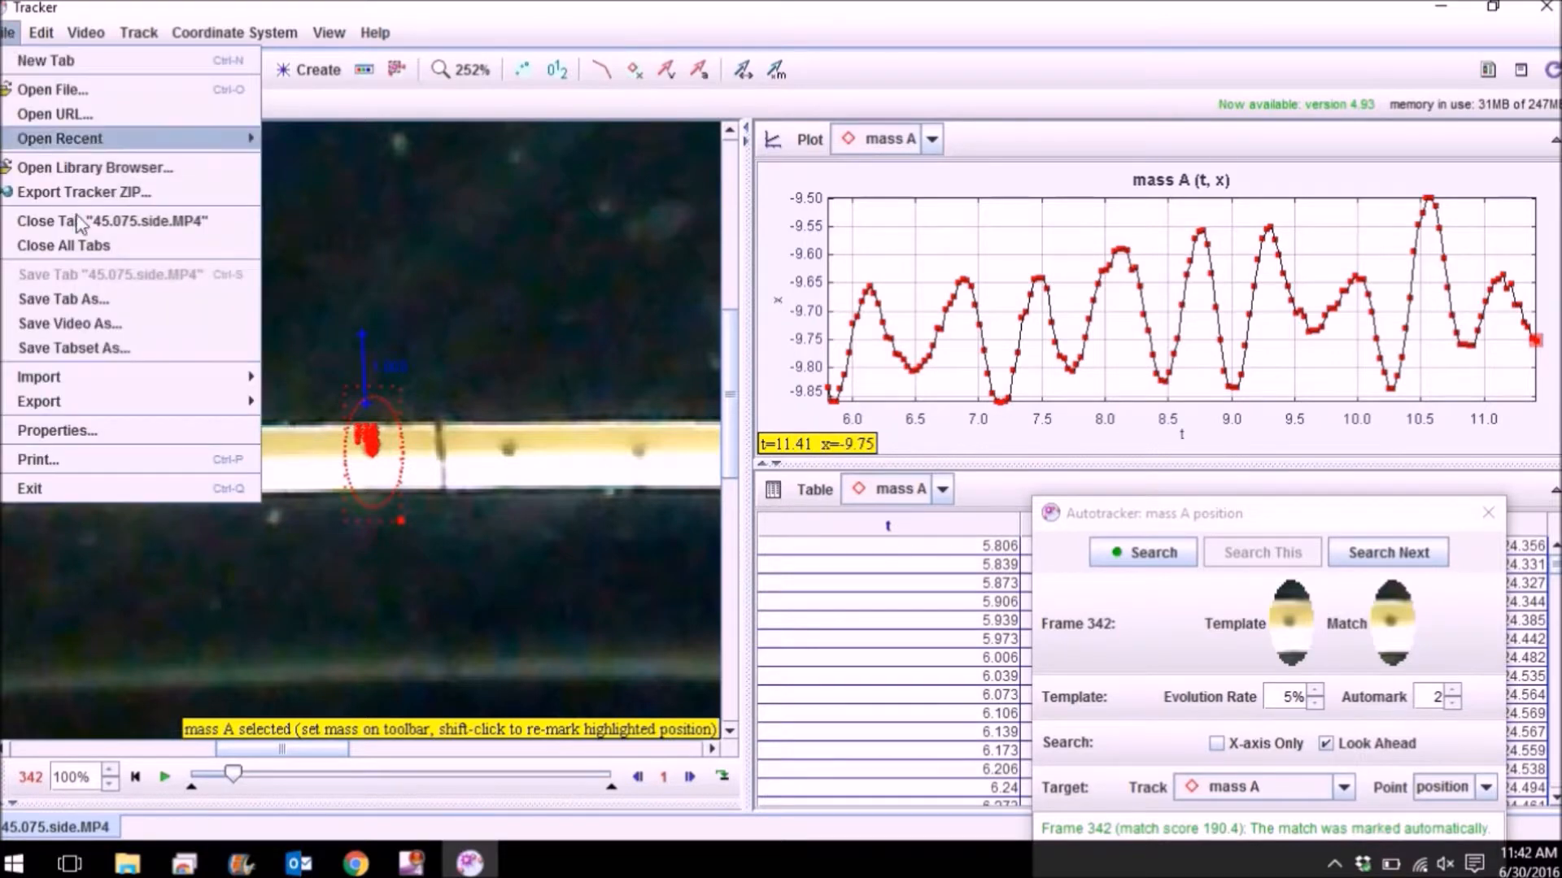
mouse_move(268, 401)
left_click(330, 450)
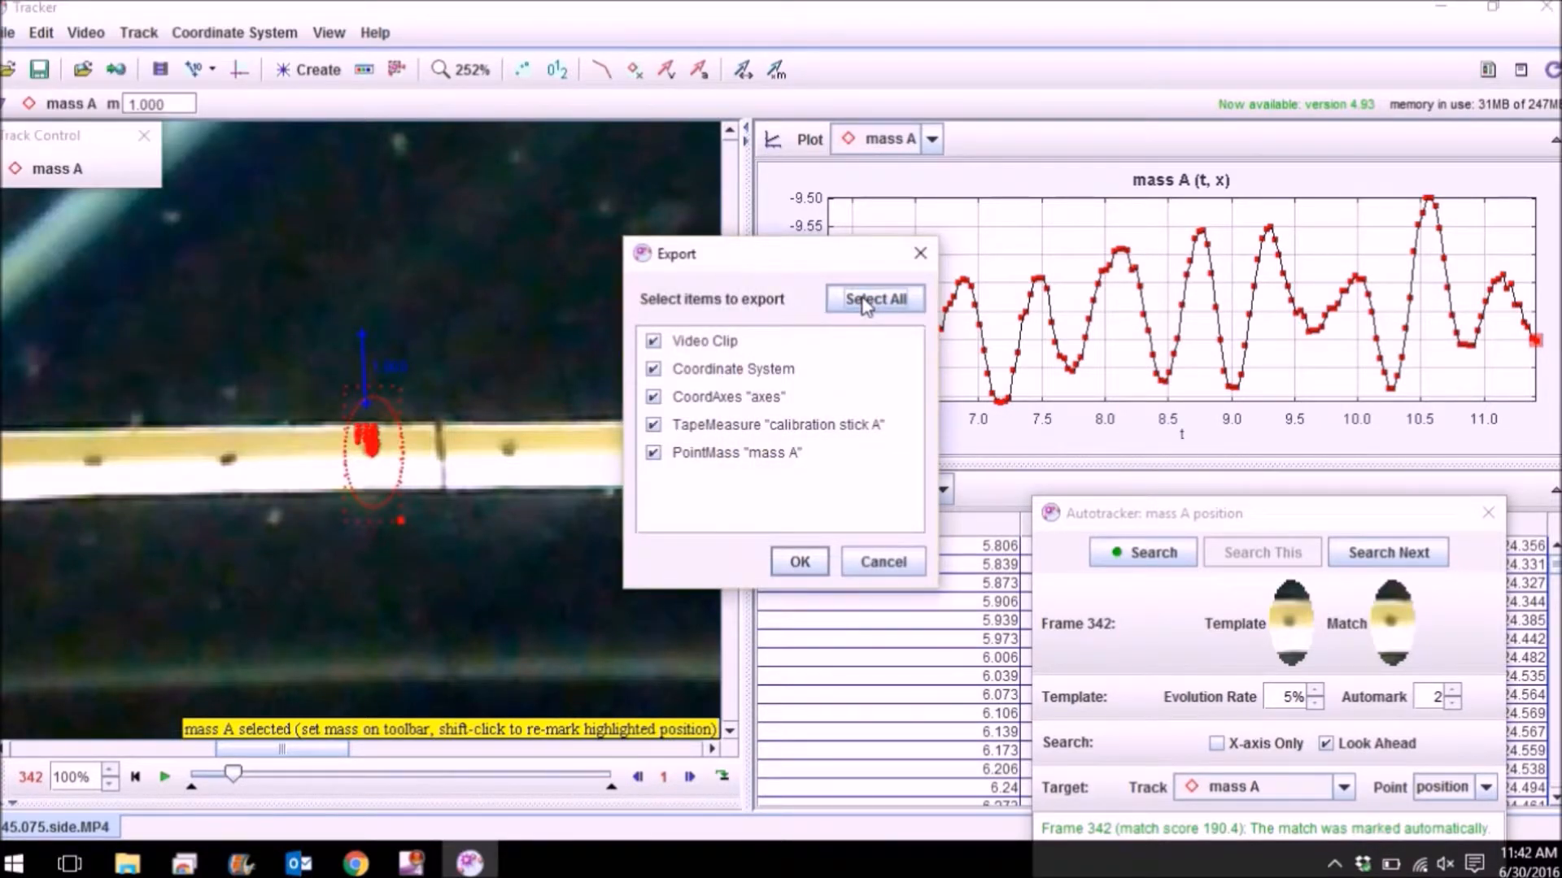
left_click(797, 561)
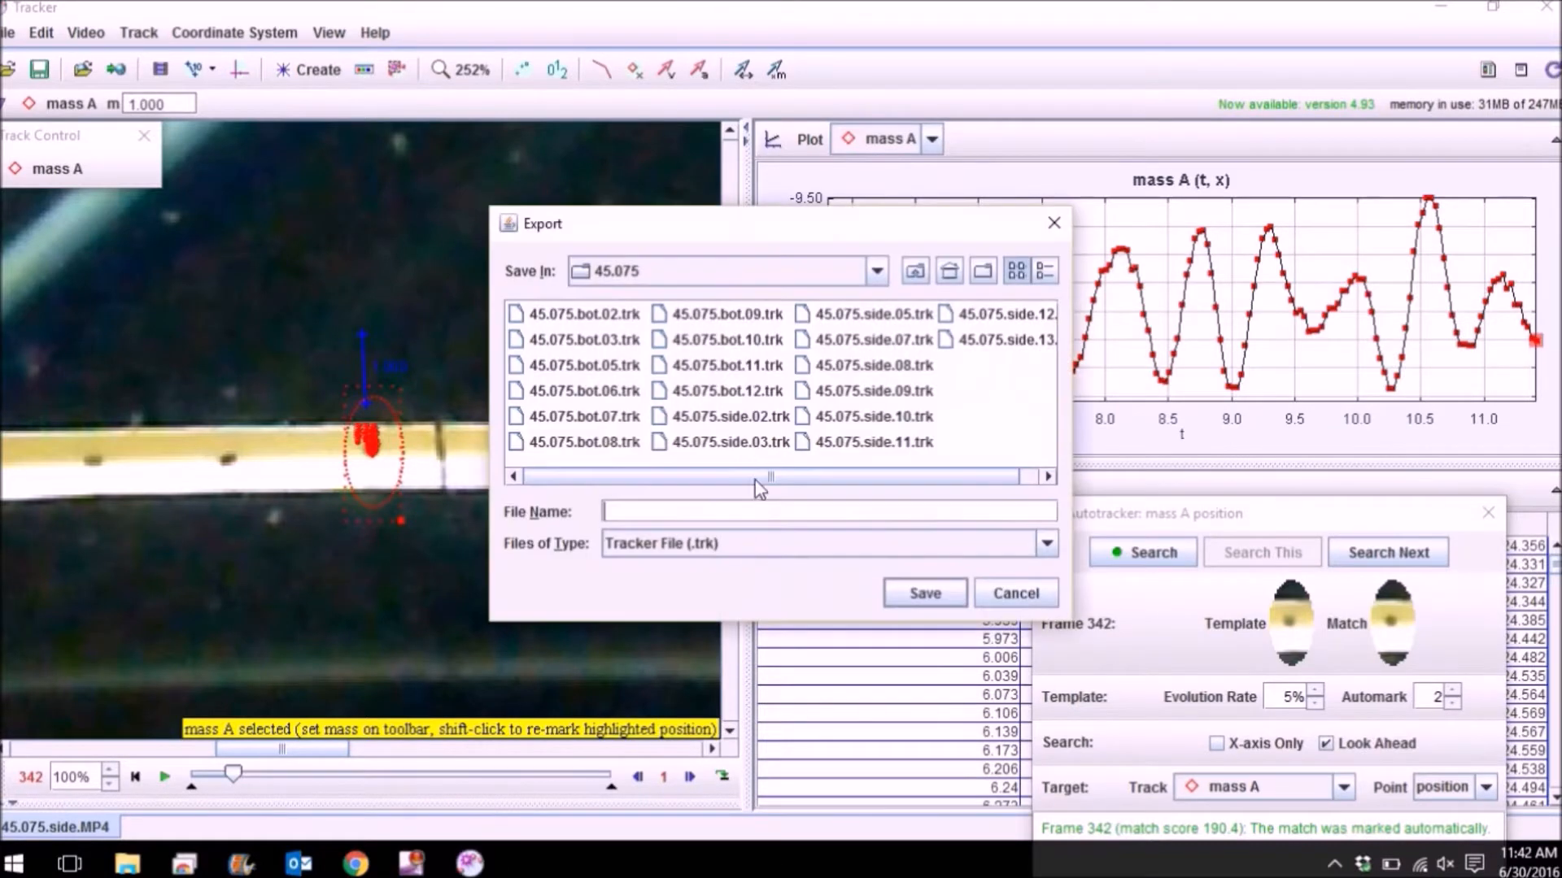
Browse the export location up to the Tracked folder and back down through 45Data into 45.075
left_click(915, 270)
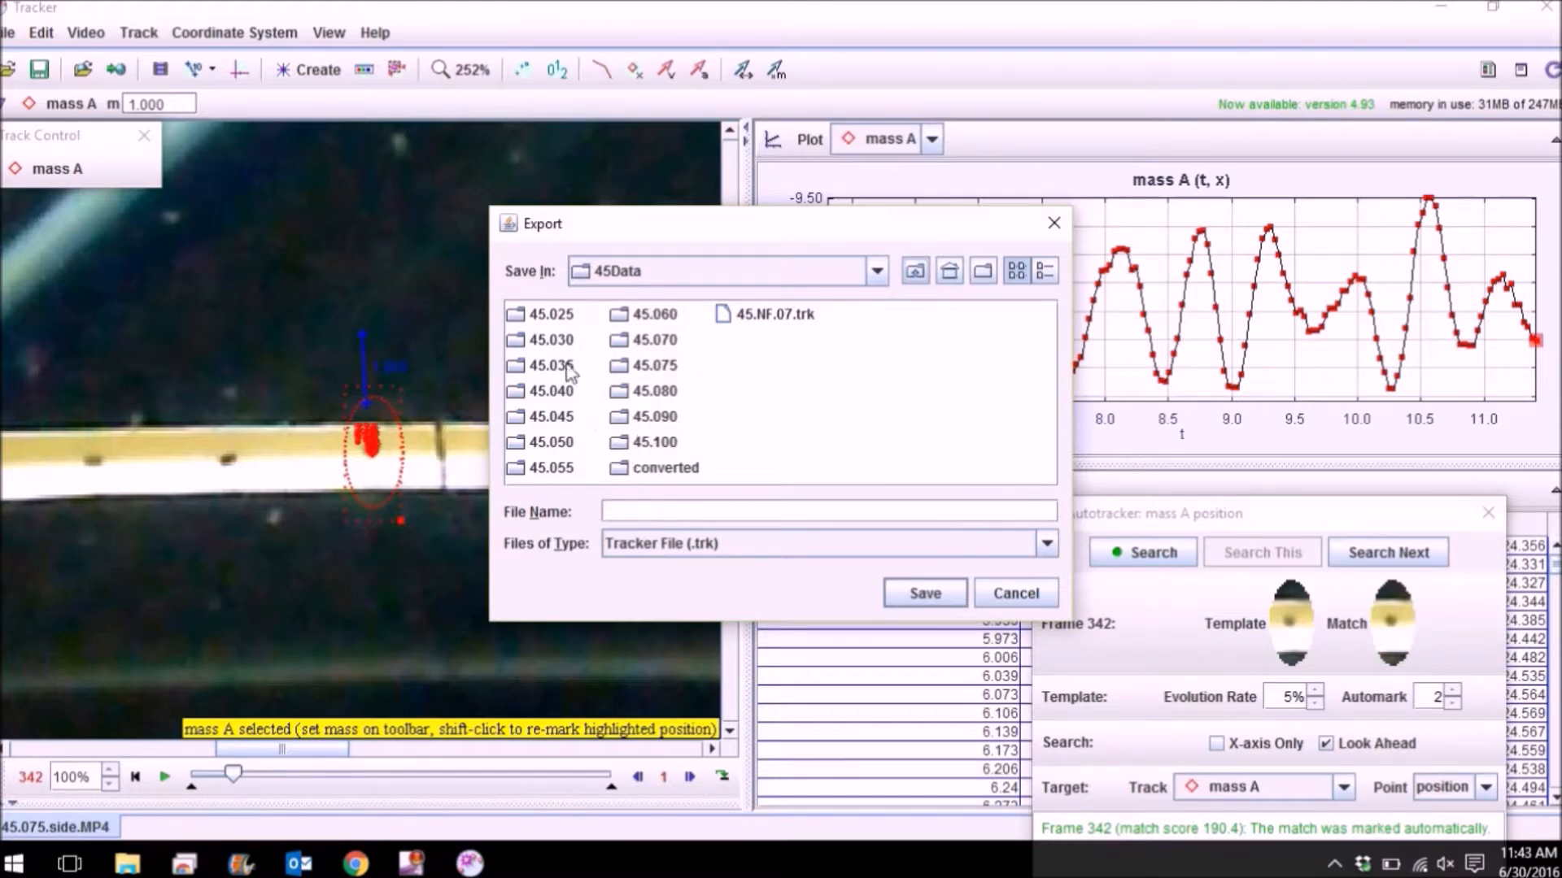
left_click(915, 271)
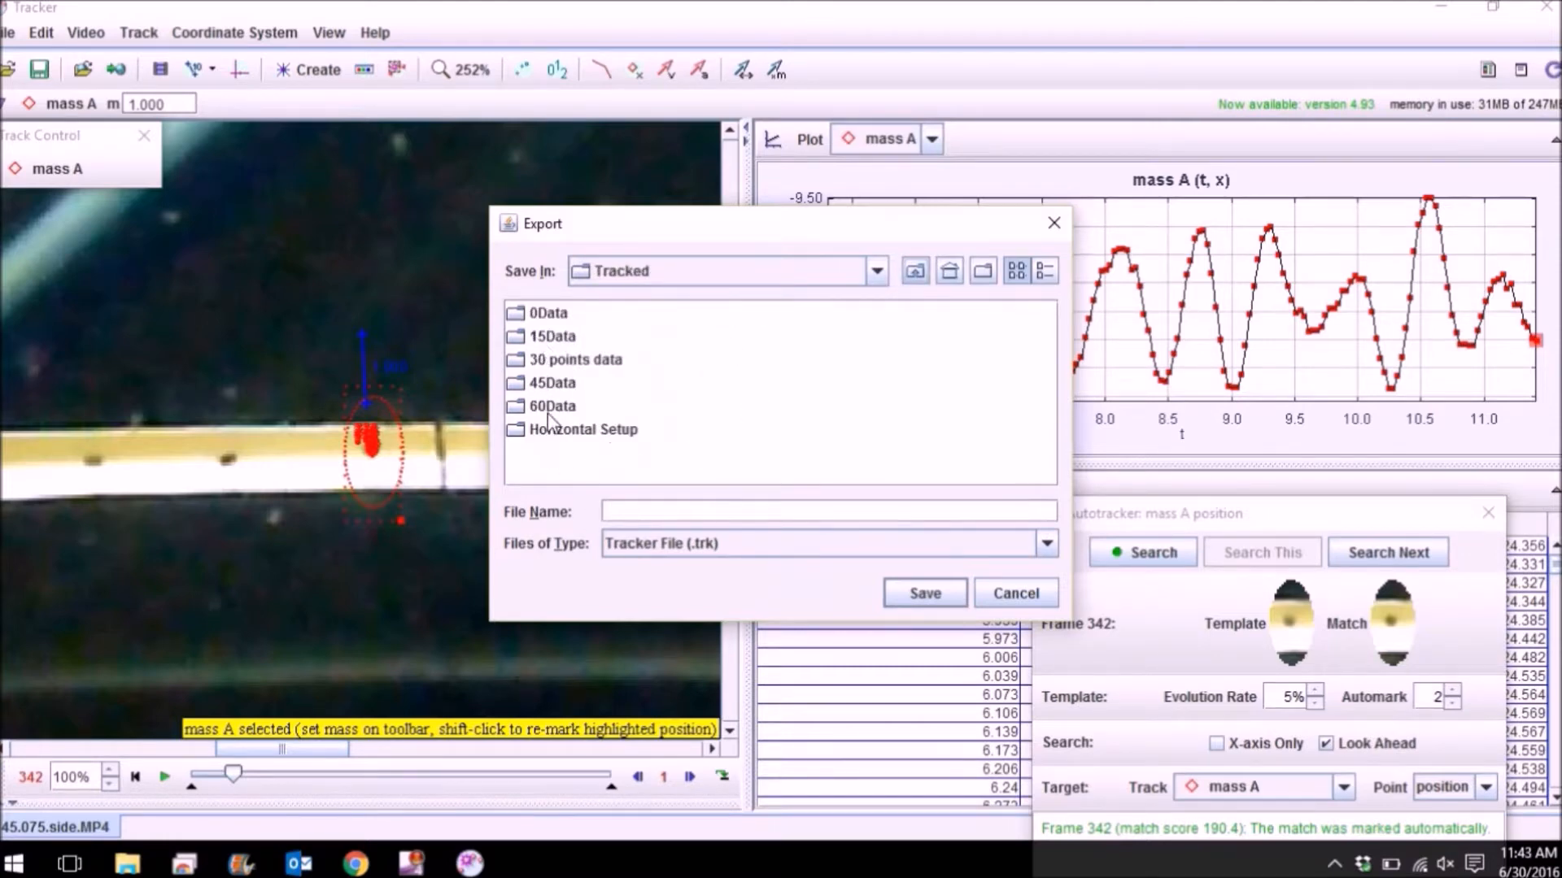
double_click(552, 383)
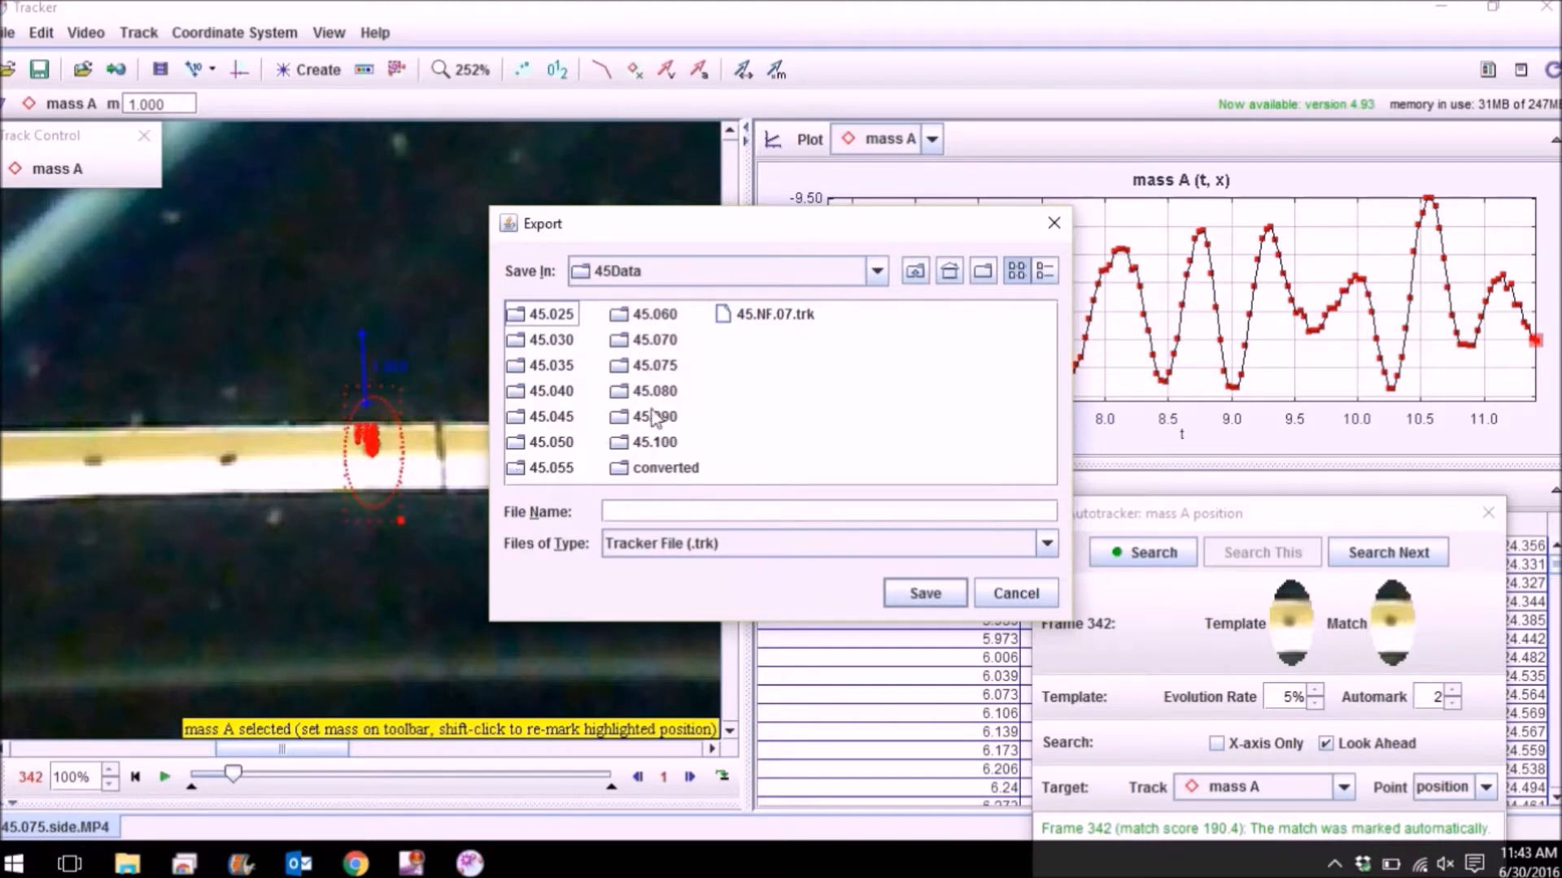
double_click(657, 368)
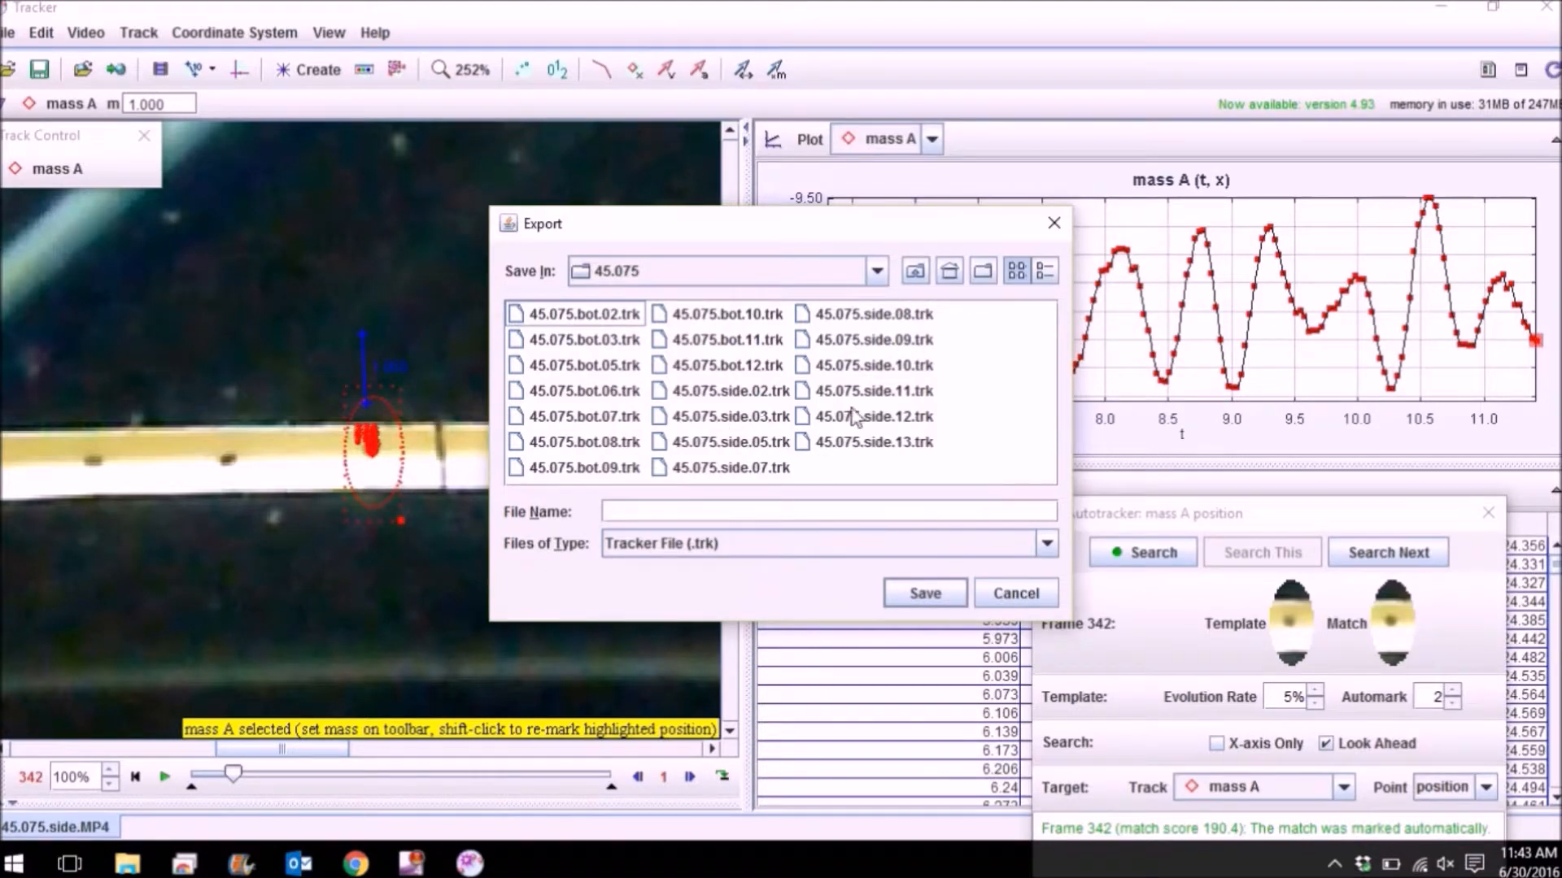
Try 45.075.side.07.trk as the name pattern for the export file, and close the export dialog without saving
left_click(842, 347)
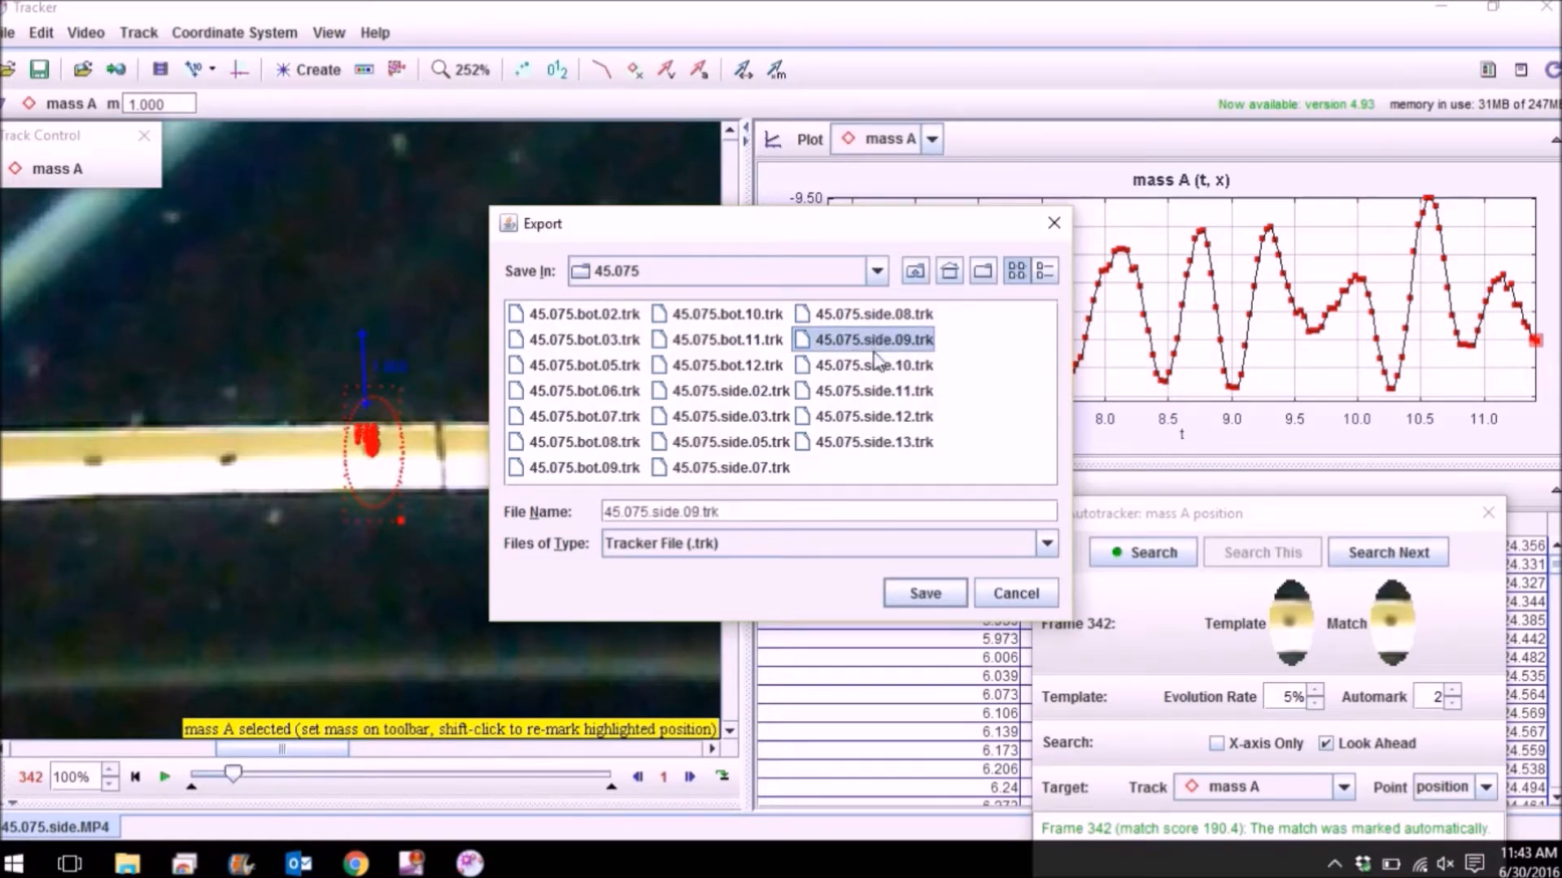
left_click(742, 470)
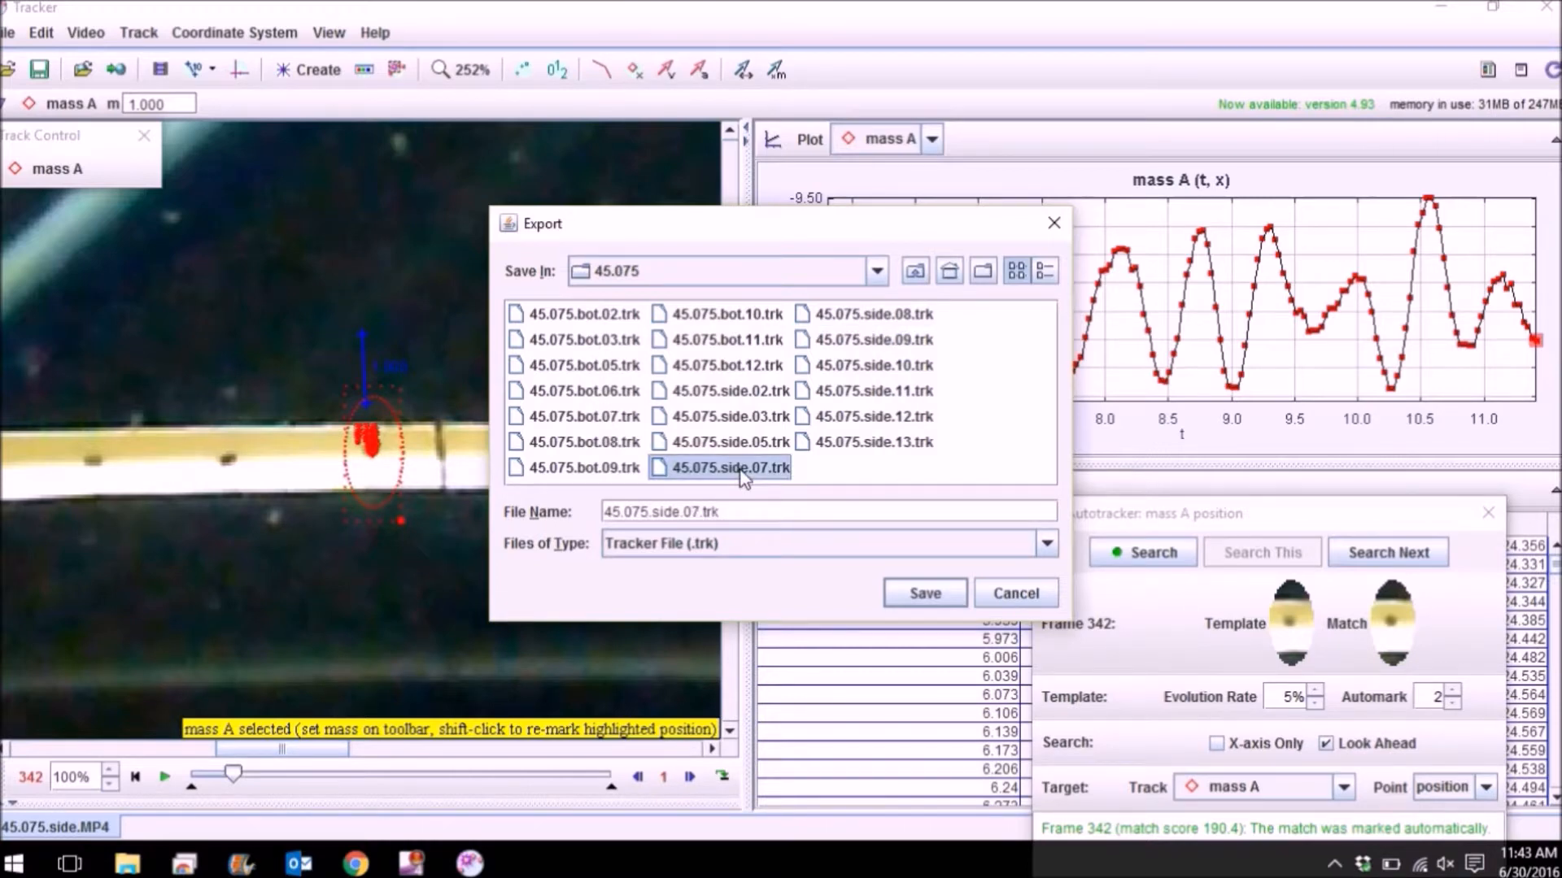
left_click(691, 513)
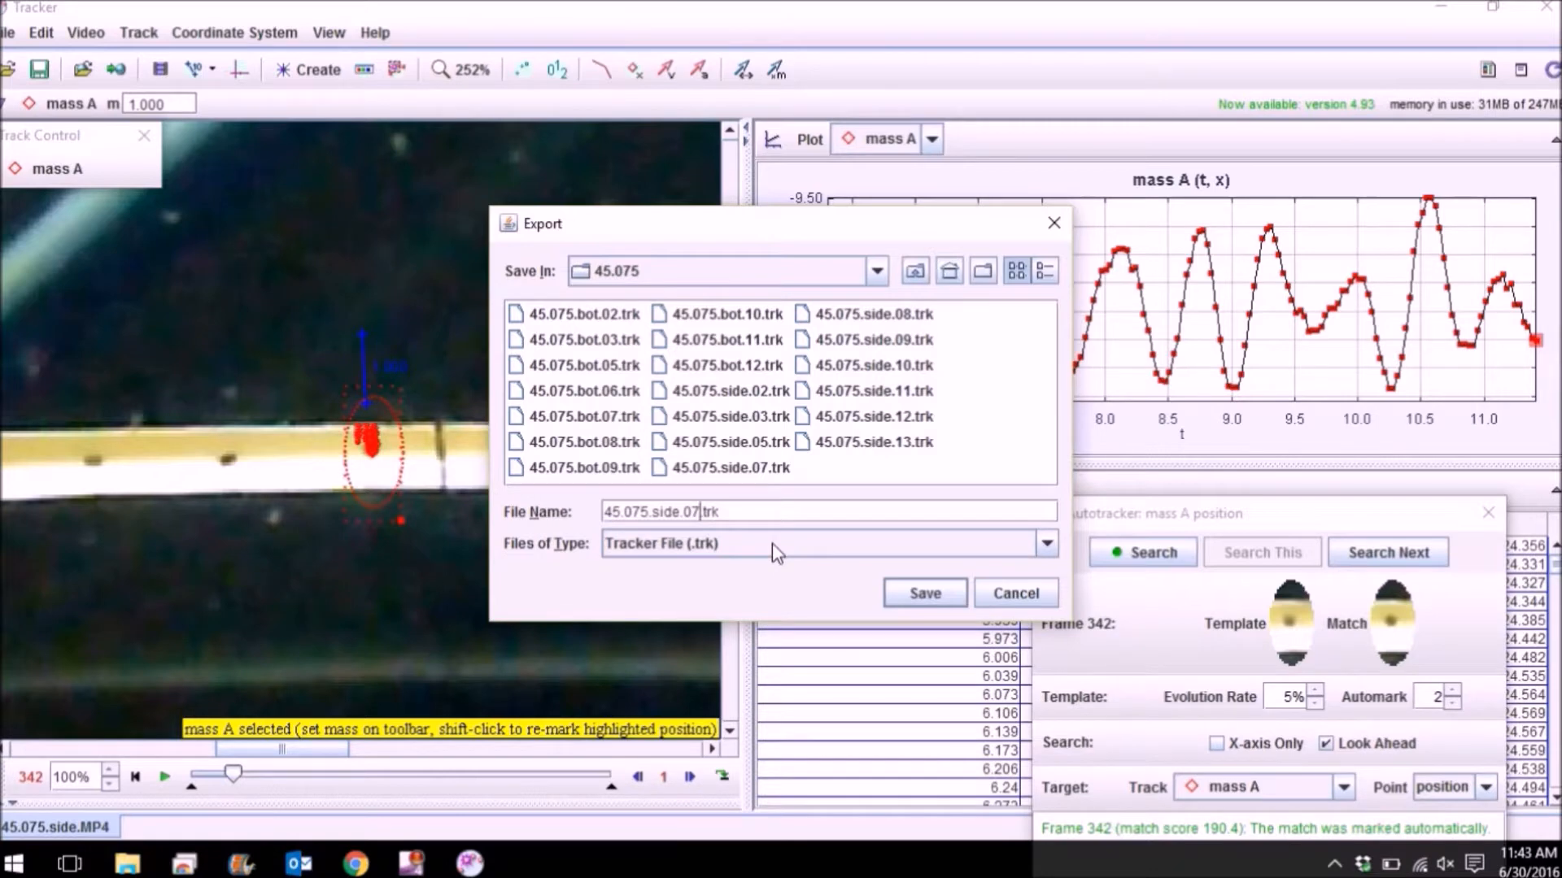
left_click(863, 475)
left_click(1052, 224)
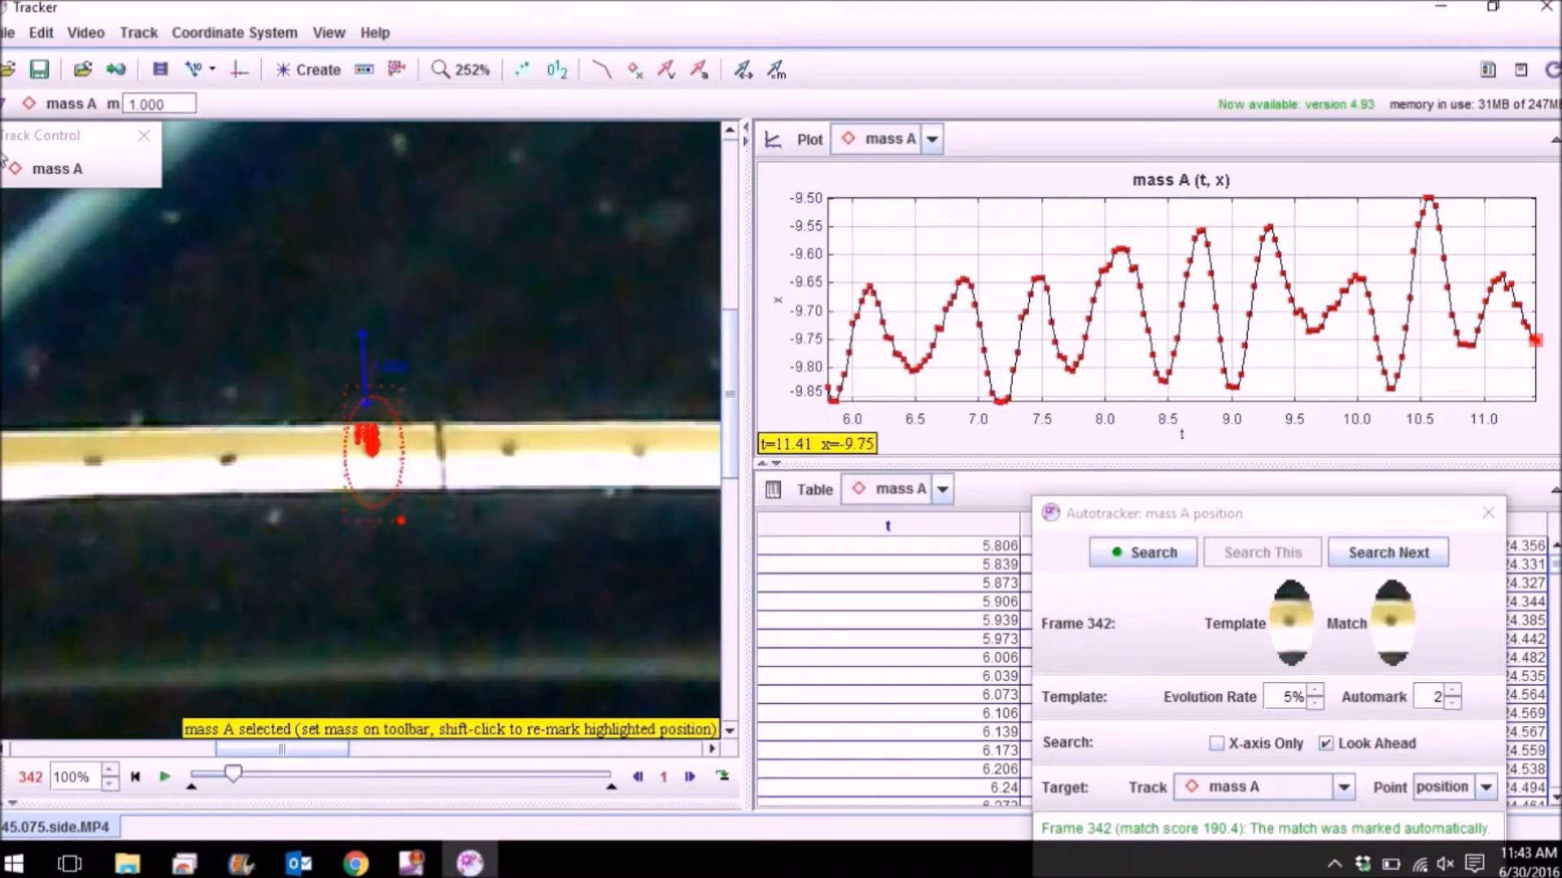
Start exporting mass A's tracking data as a data file with all cells, full precision and tab delimiter
left_click(11, 32)
mouse_move(199, 402)
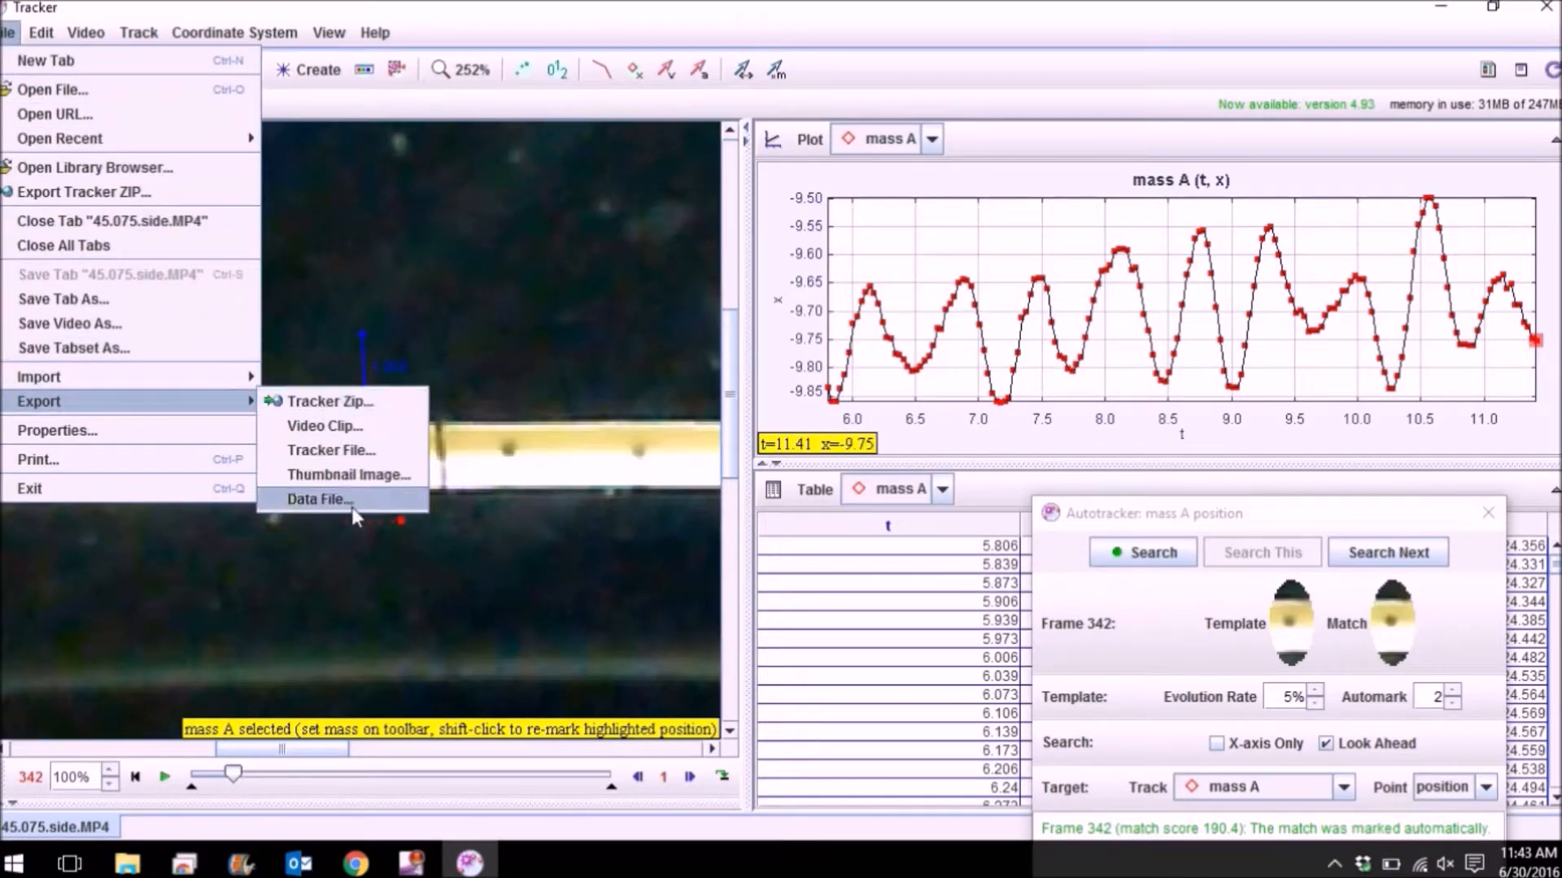
left_click(366, 502)
left_click(854, 405)
left_click(821, 450)
left_click(728, 527)
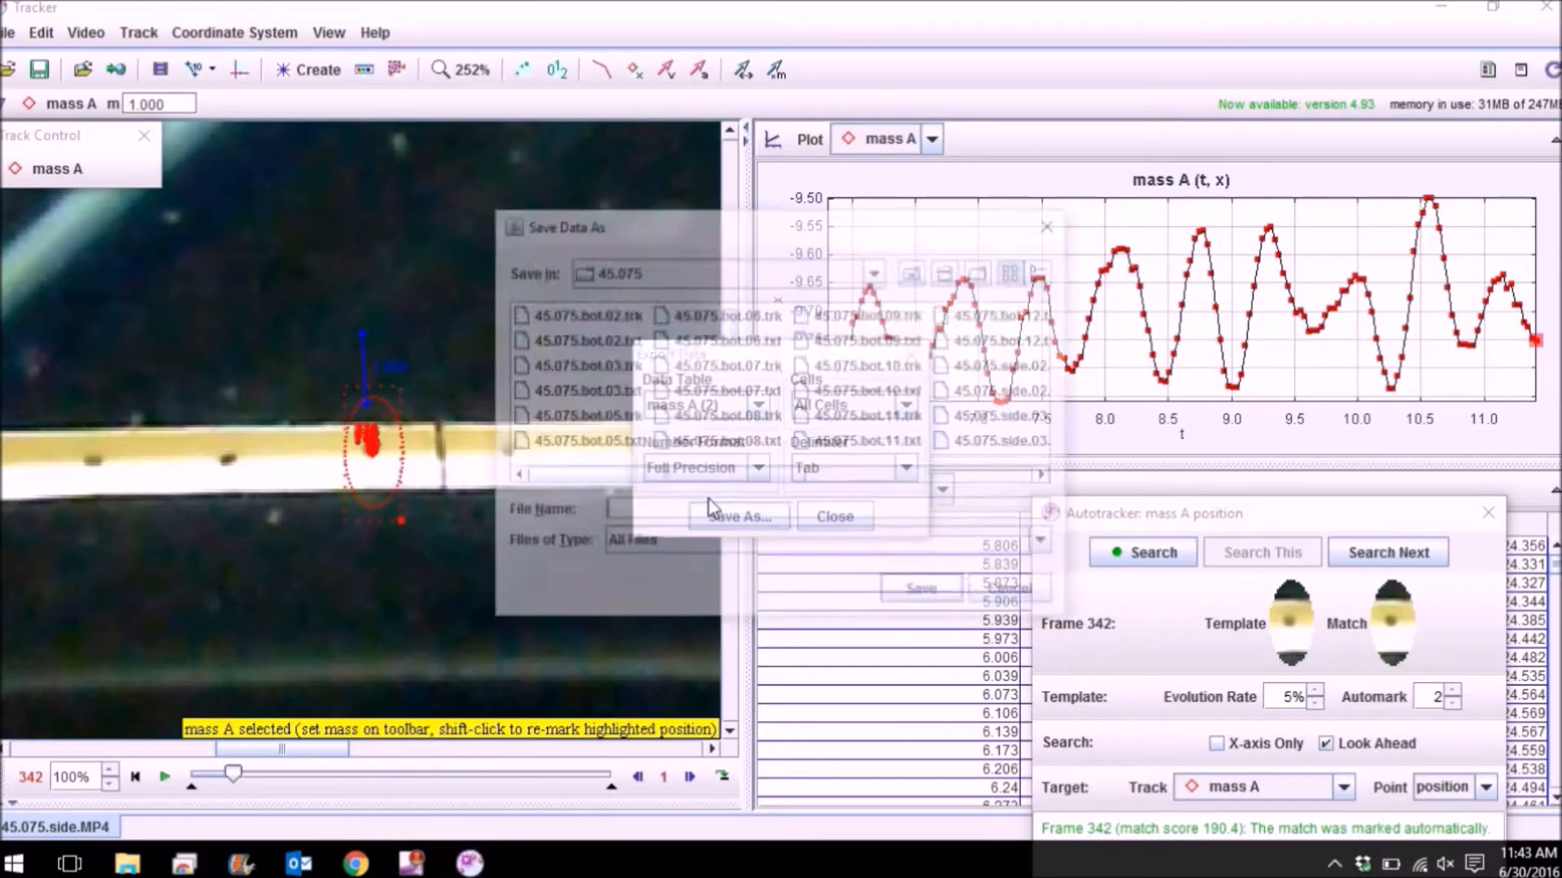
Try 45.075.side.09.txt as the name pattern for the exported data, and cancel the save
left_click_drag(659, 481, 915, 475)
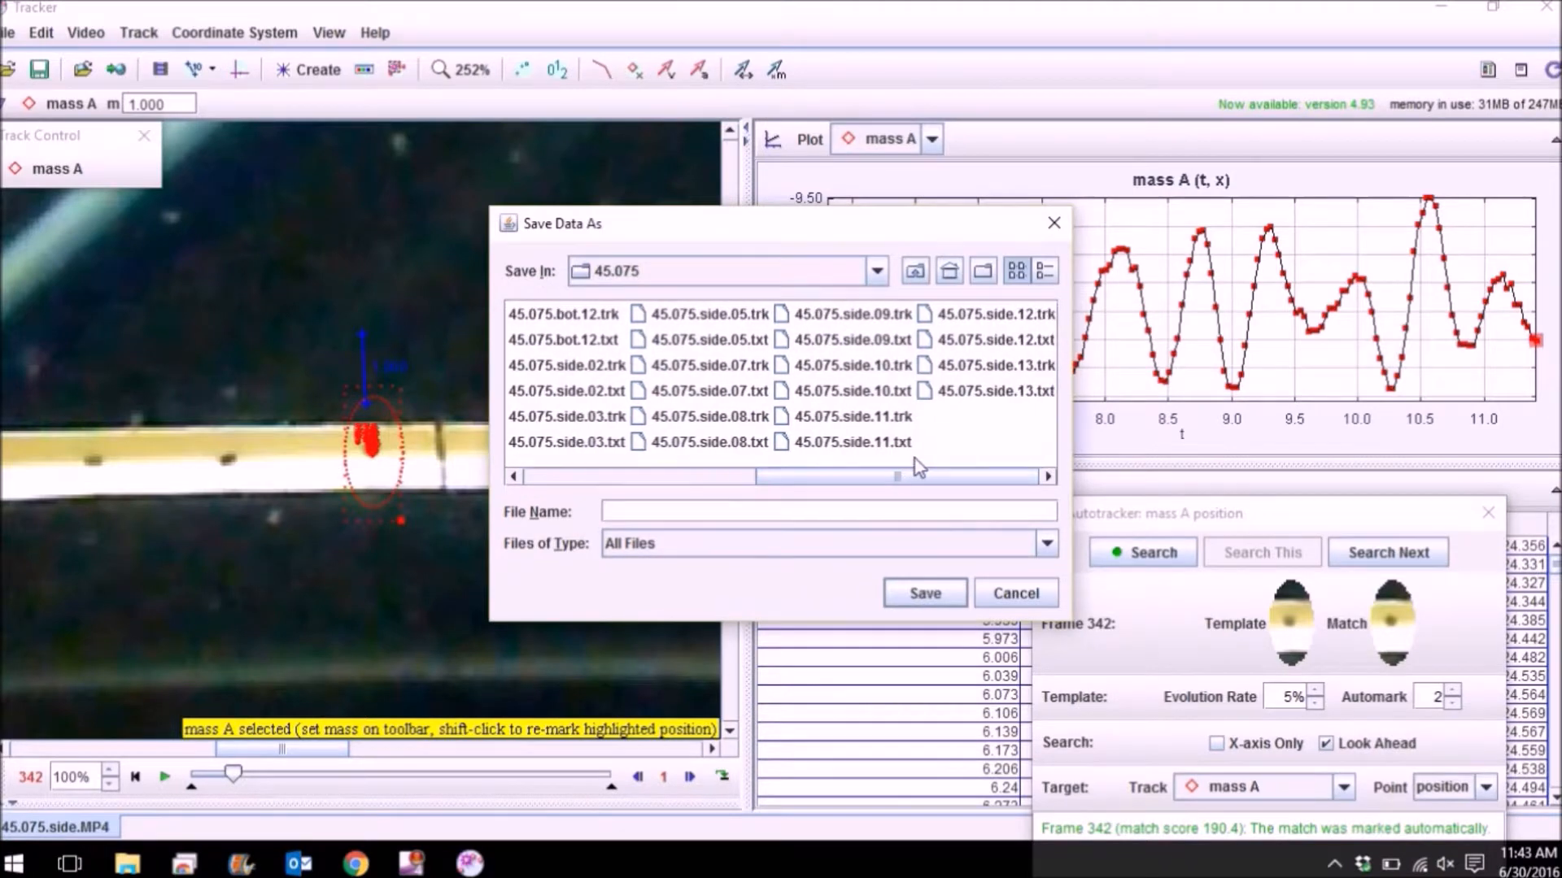
left_click(882, 354)
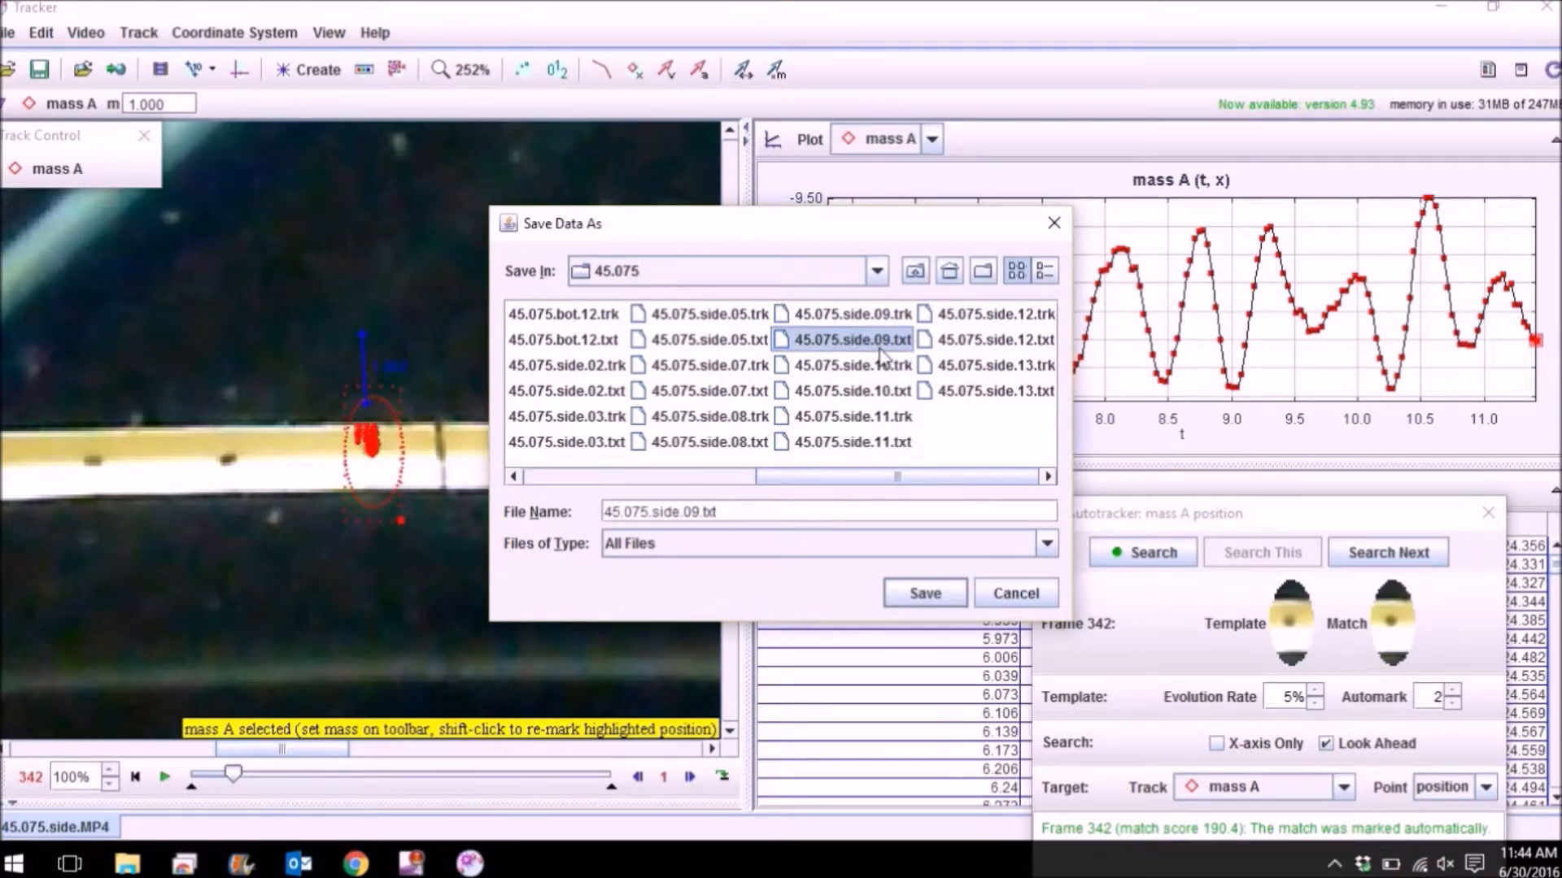
left_click(1013, 593)
left_click_drag(708, 366, 553, 334)
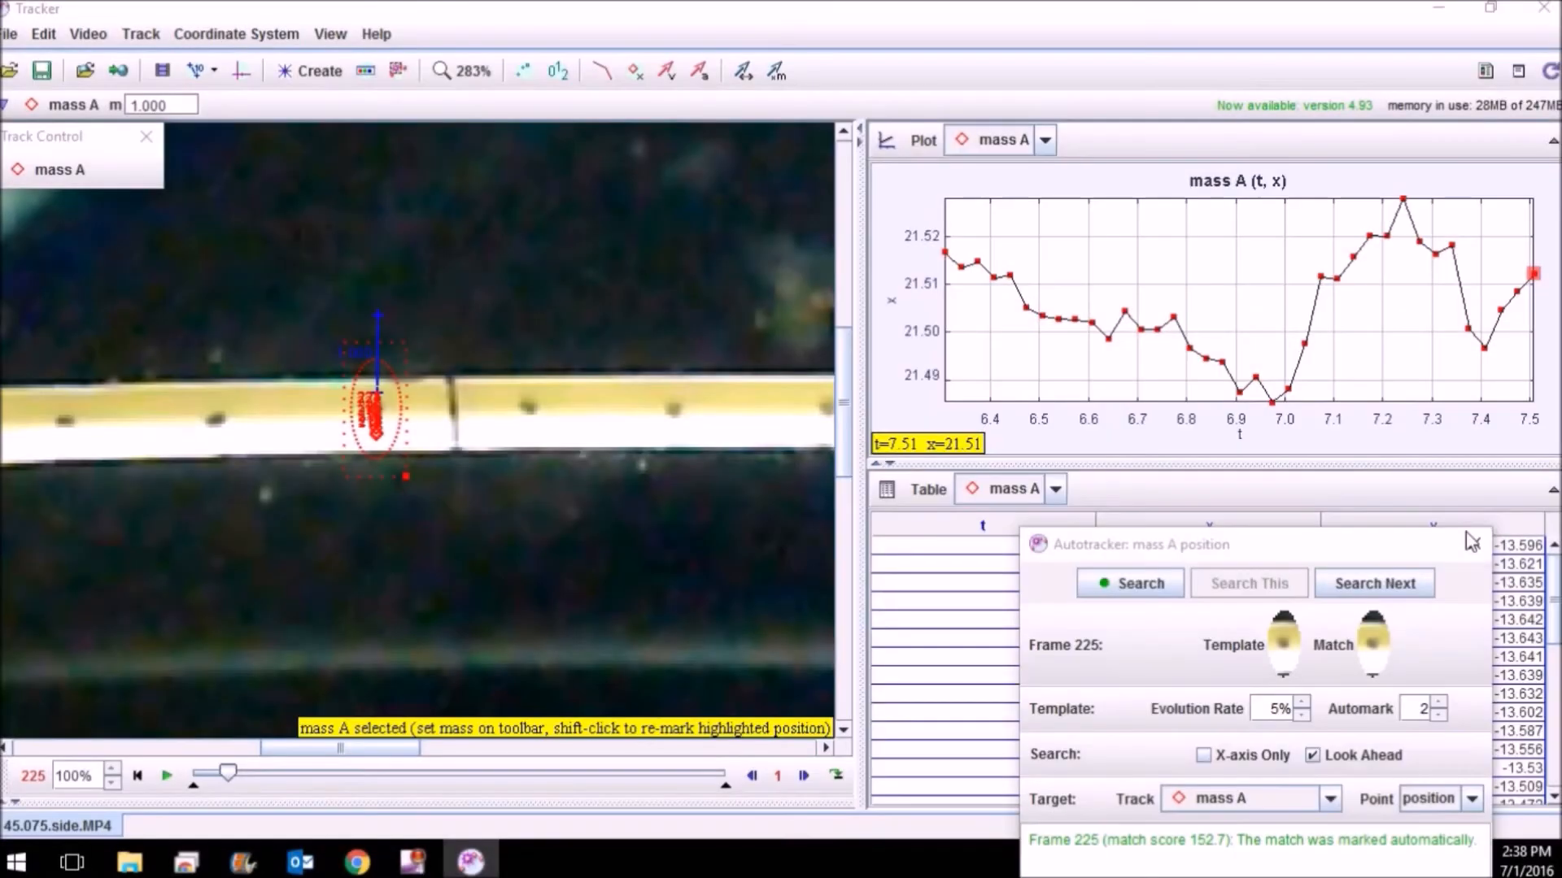
Close the Autotracker and exit Tracker without saving the changes to 45.075.side
left_click(1476, 544)
left_click(1543, 8)
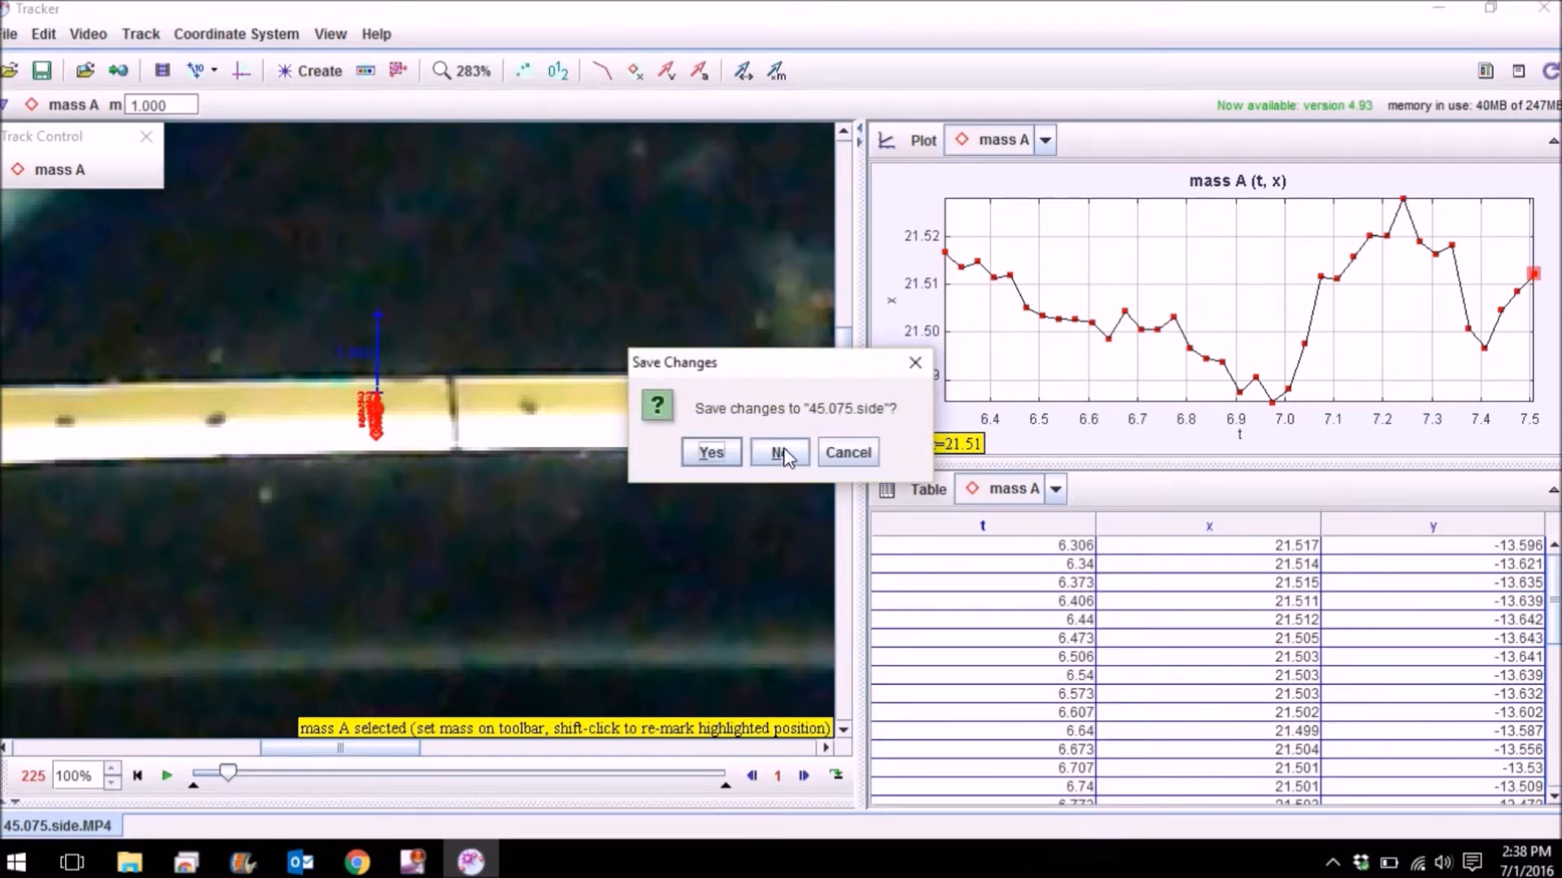
left_click(779, 453)
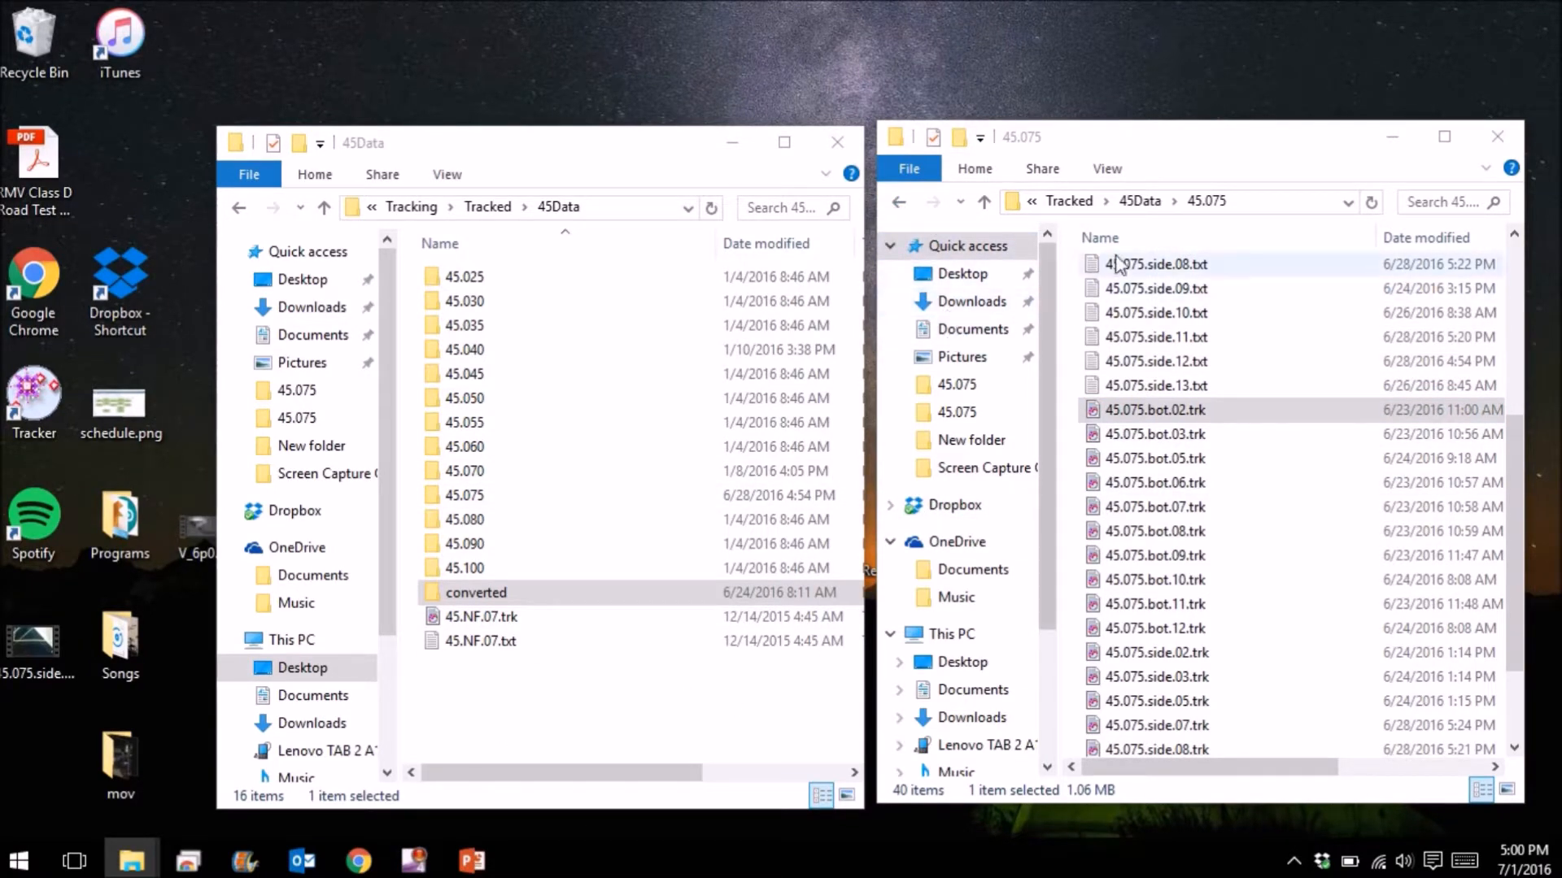
Go back to 45Data in File Explorer, reopen 45.075, and sort it by descending type to review the .trk and .txt files
scroll(1174, 497, "up", 5)
left_click(899, 202)
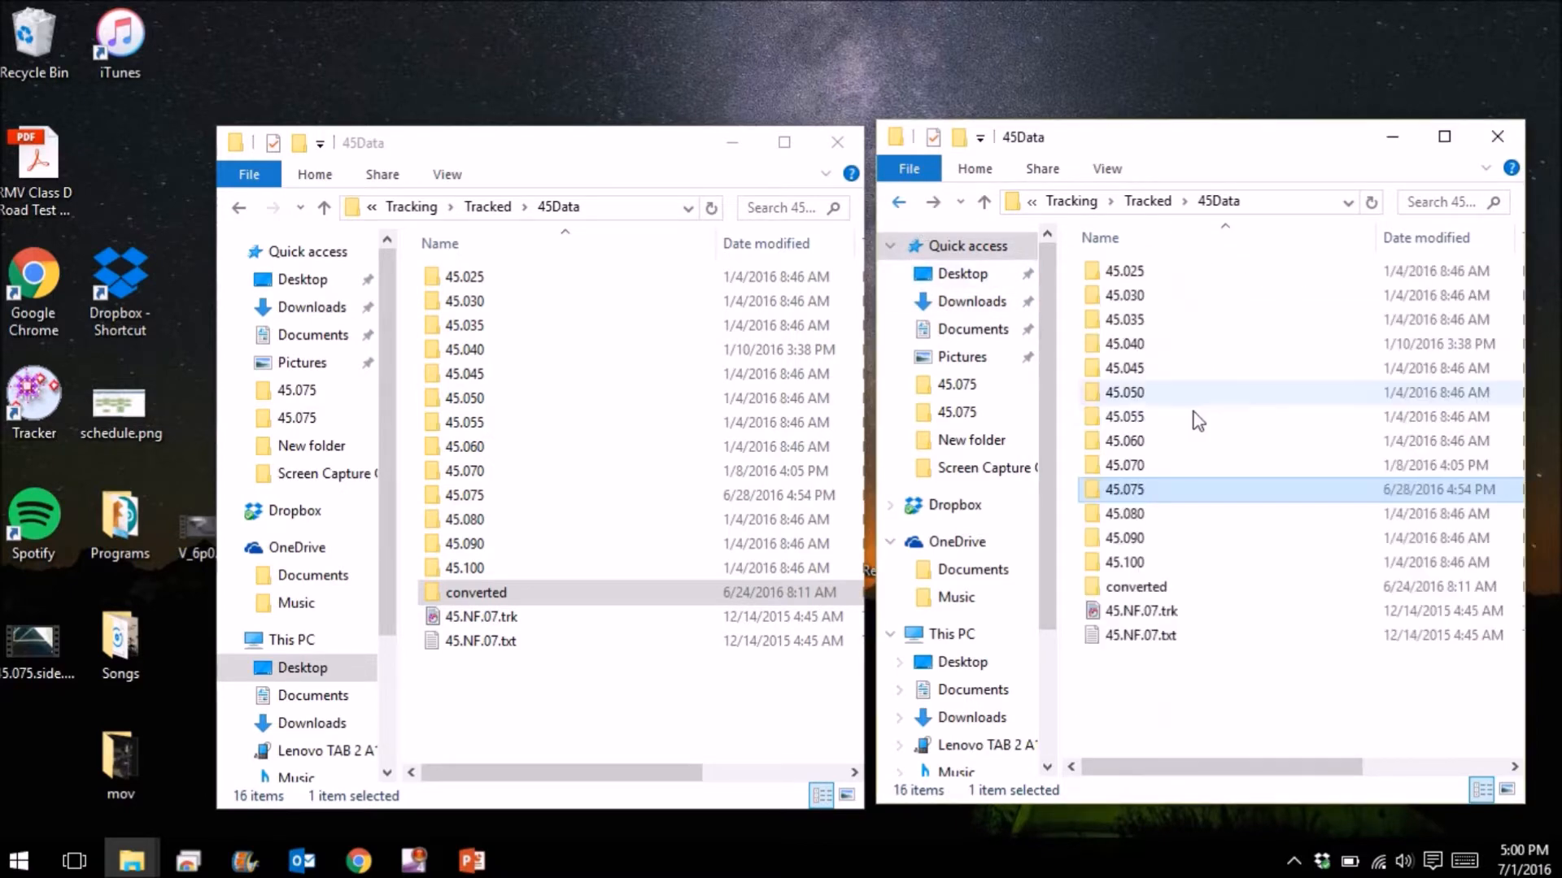
left_click(1126, 498)
left_click(1095, 498)
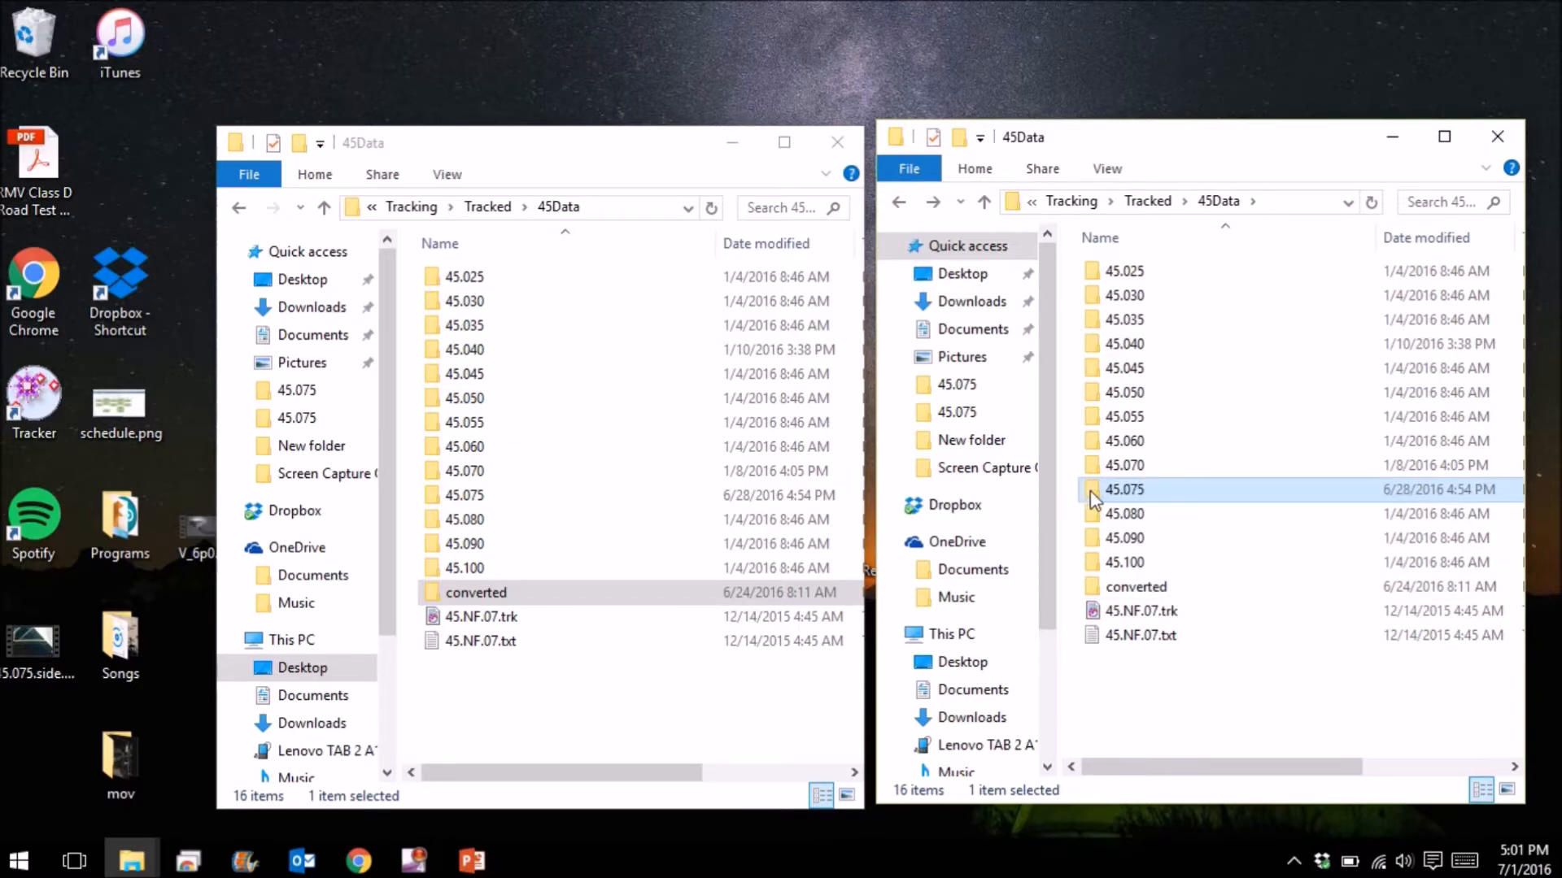
double_click(1094, 498)
left_click_drag(1204, 767, 1275, 767)
left_click(1412, 241)
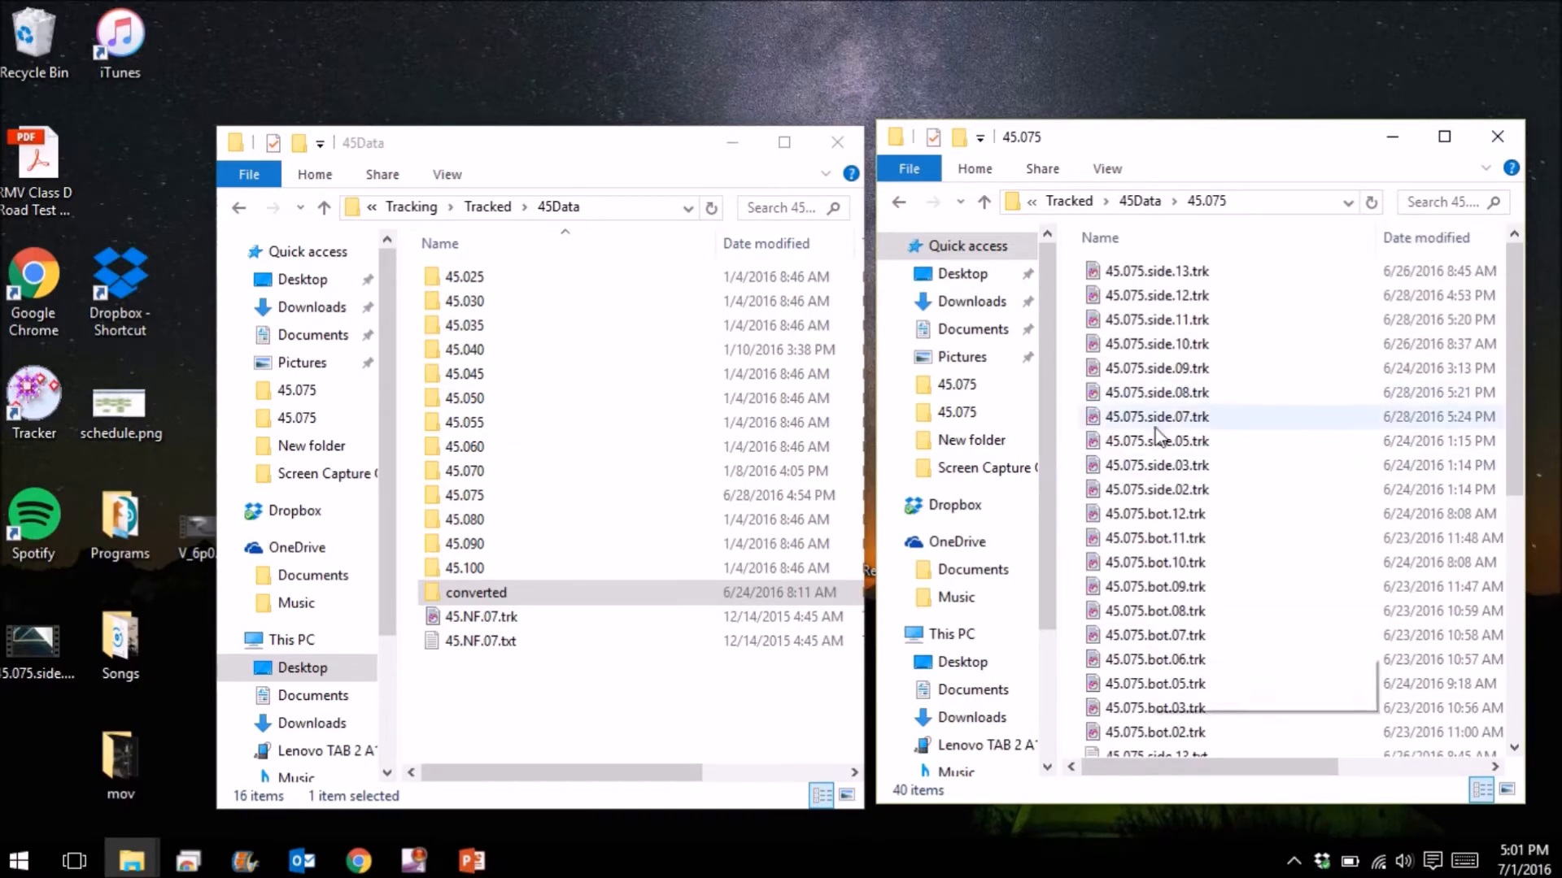
scroll(1243, 650, "down", 4)
scroll(1240, 690, "up", 4)
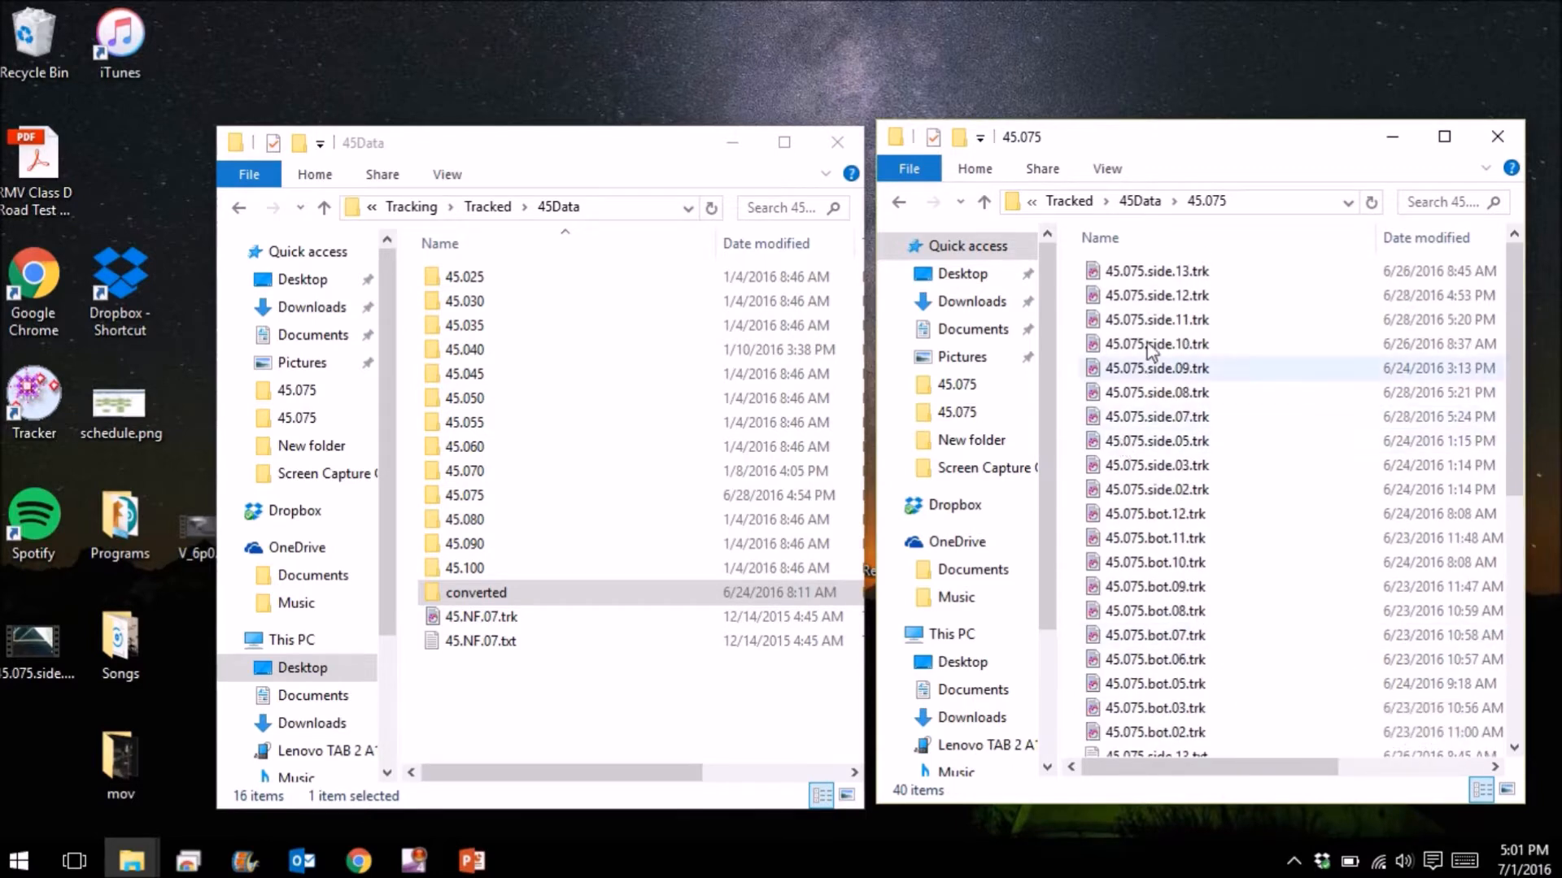
scroll(1183, 509, "down", 4)
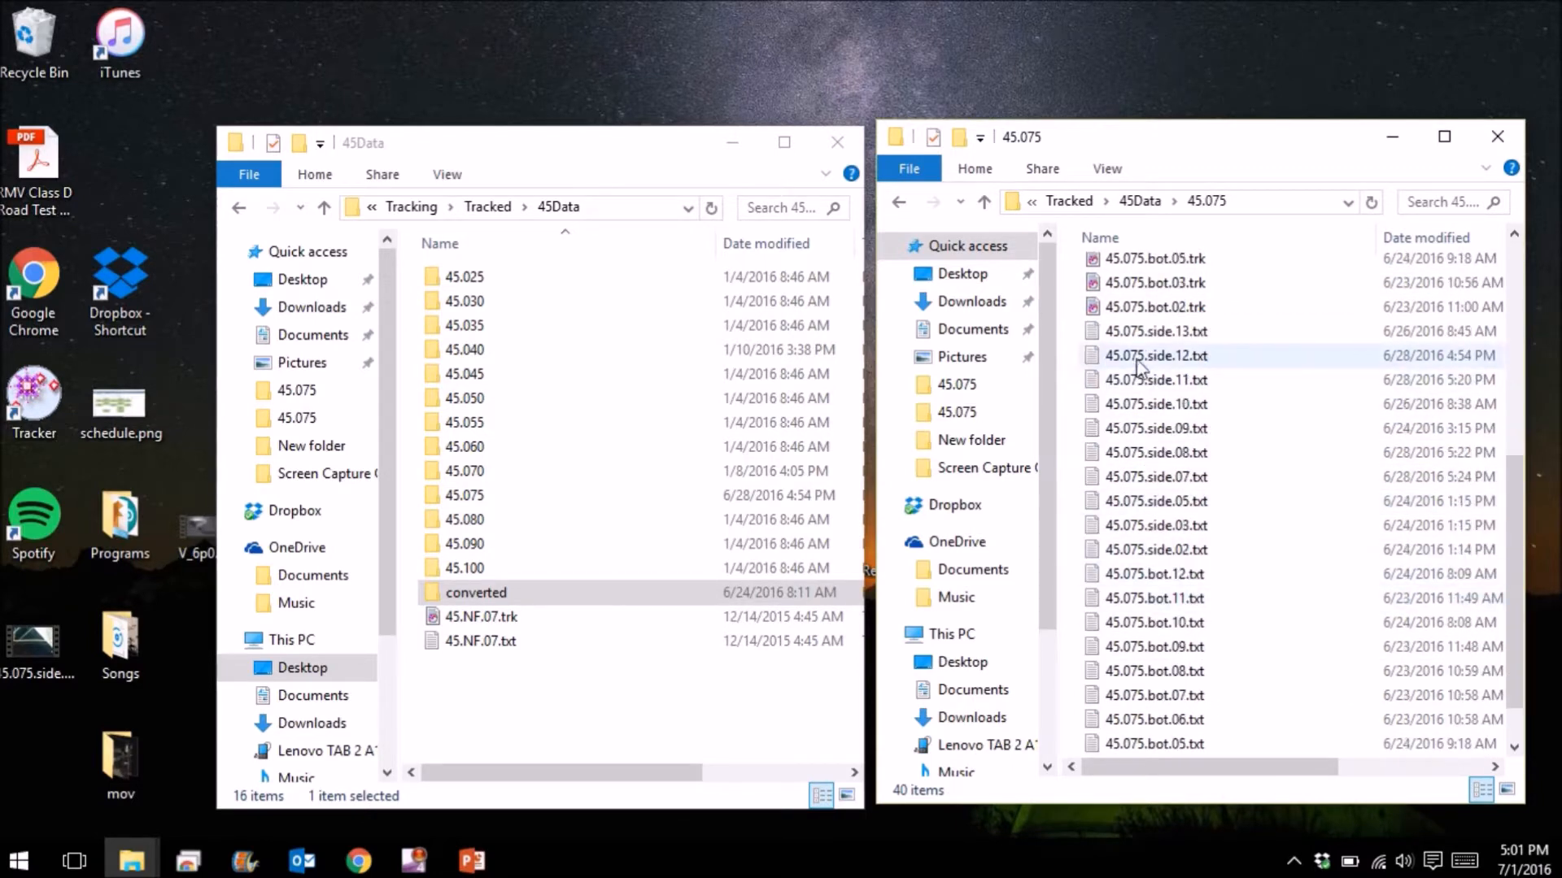
scroll(1169, 395, "up", 4)
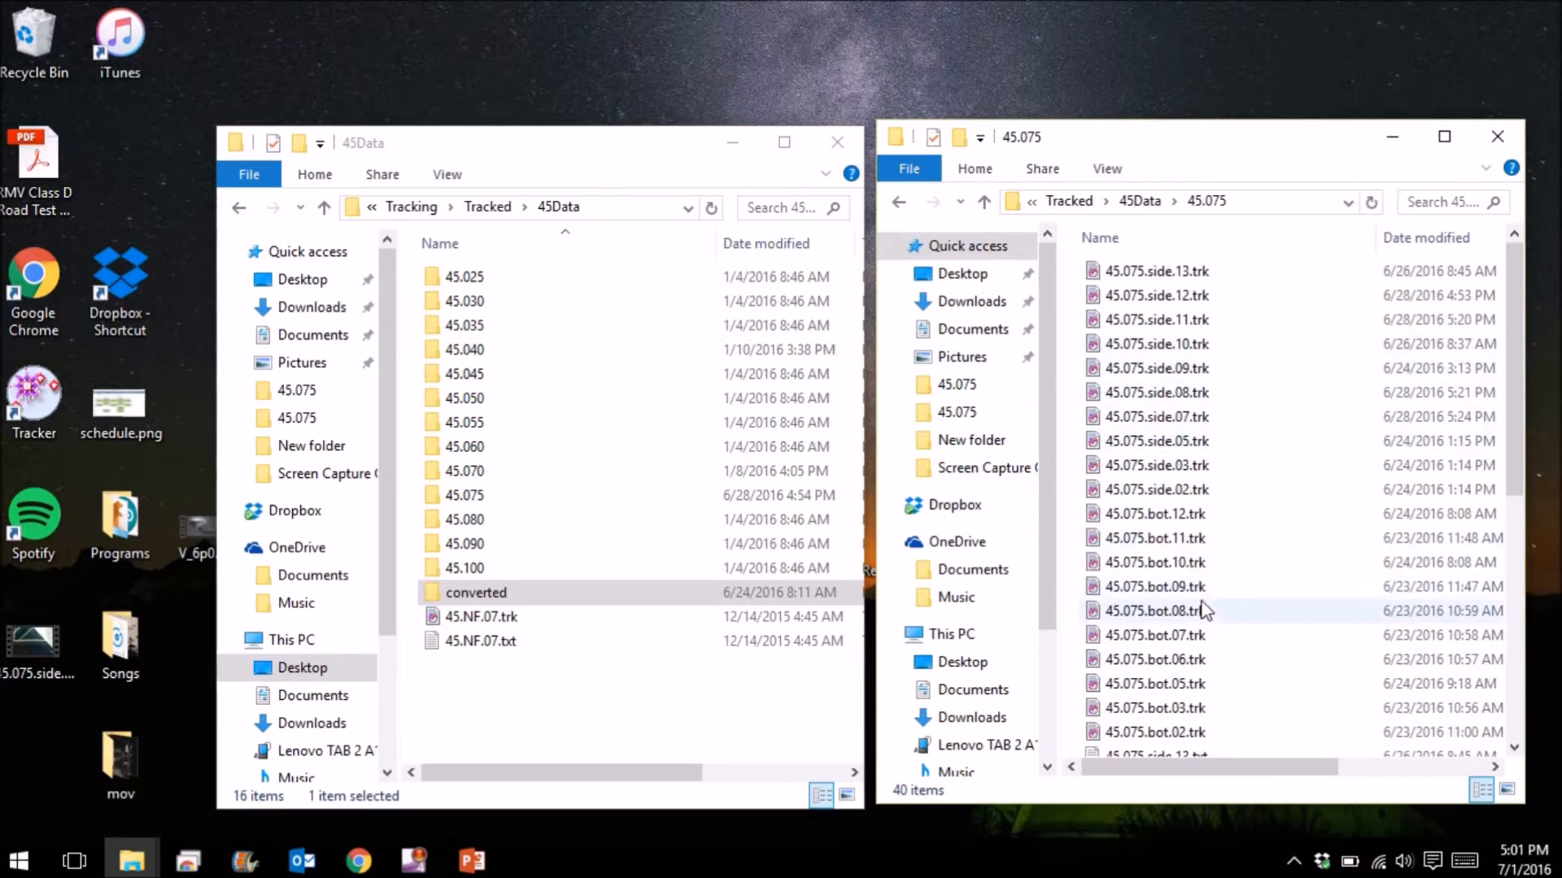
scroll(1189, 606, "down", 1)
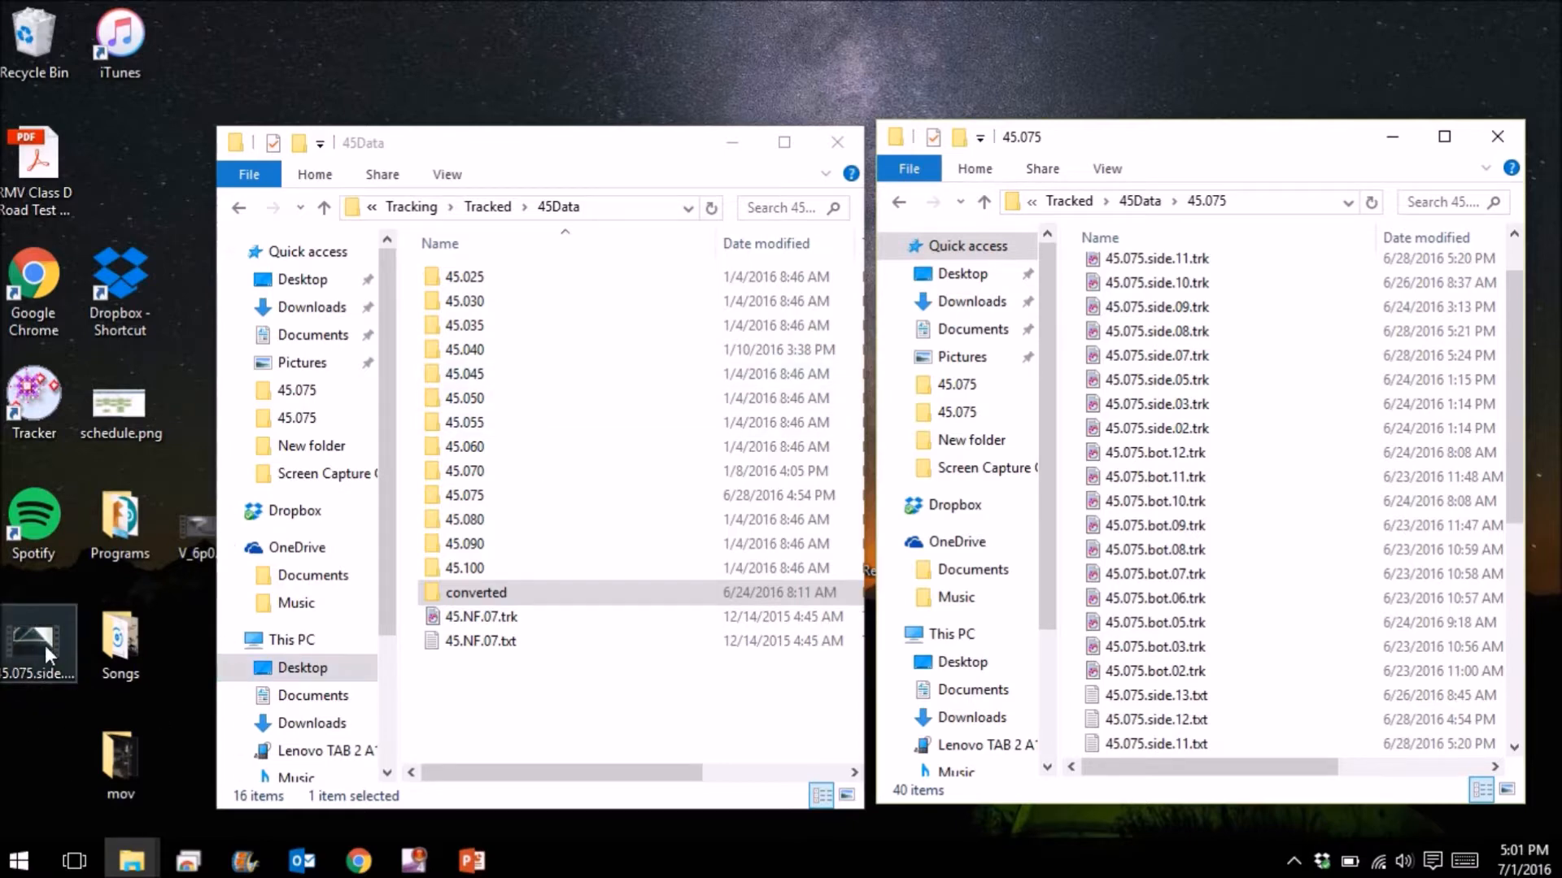
Remove the 45.075.side video file from the desktop
left_click(26, 657)
left_click_drag(27, 656, 1171, 482)
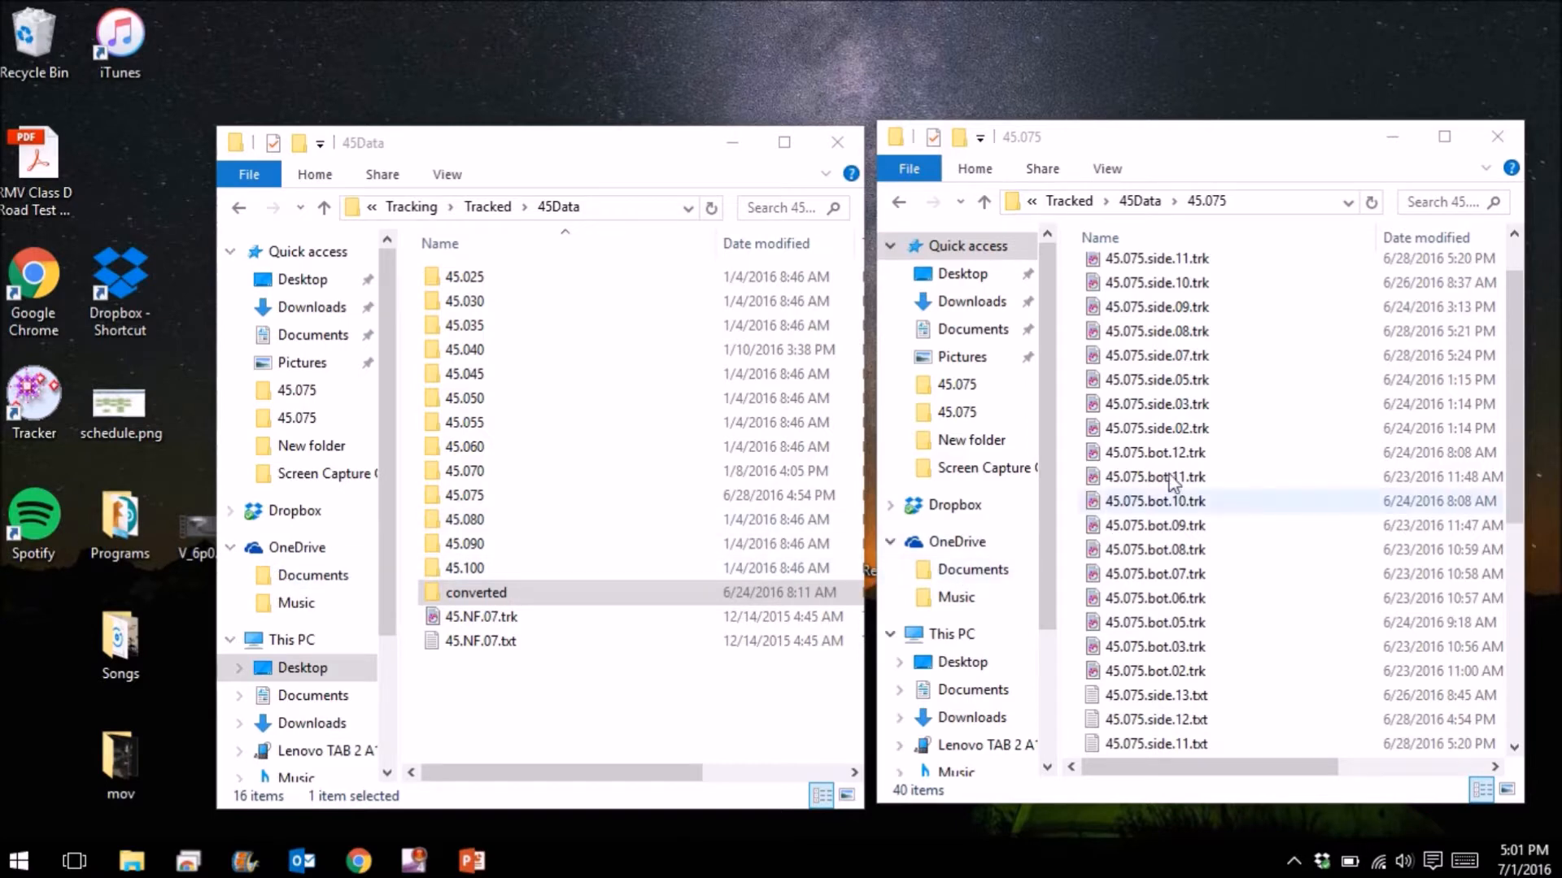
Open 45.075.bot.02.trk from the 45.075 folder in Tracker, declining to search for its video
left_click(1148, 672)
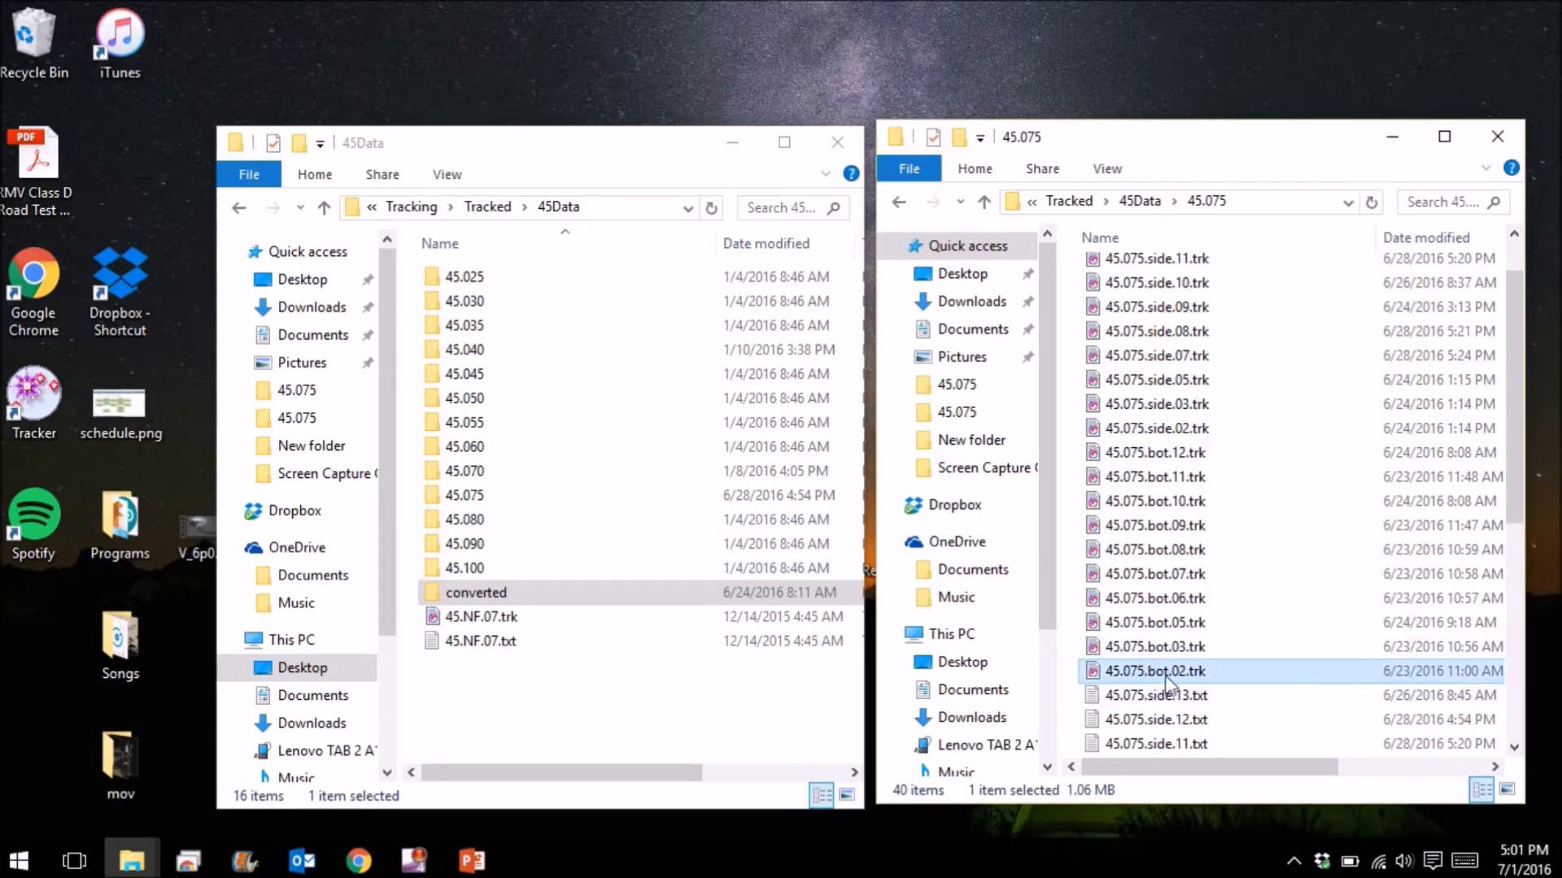
double_click(1154, 672)
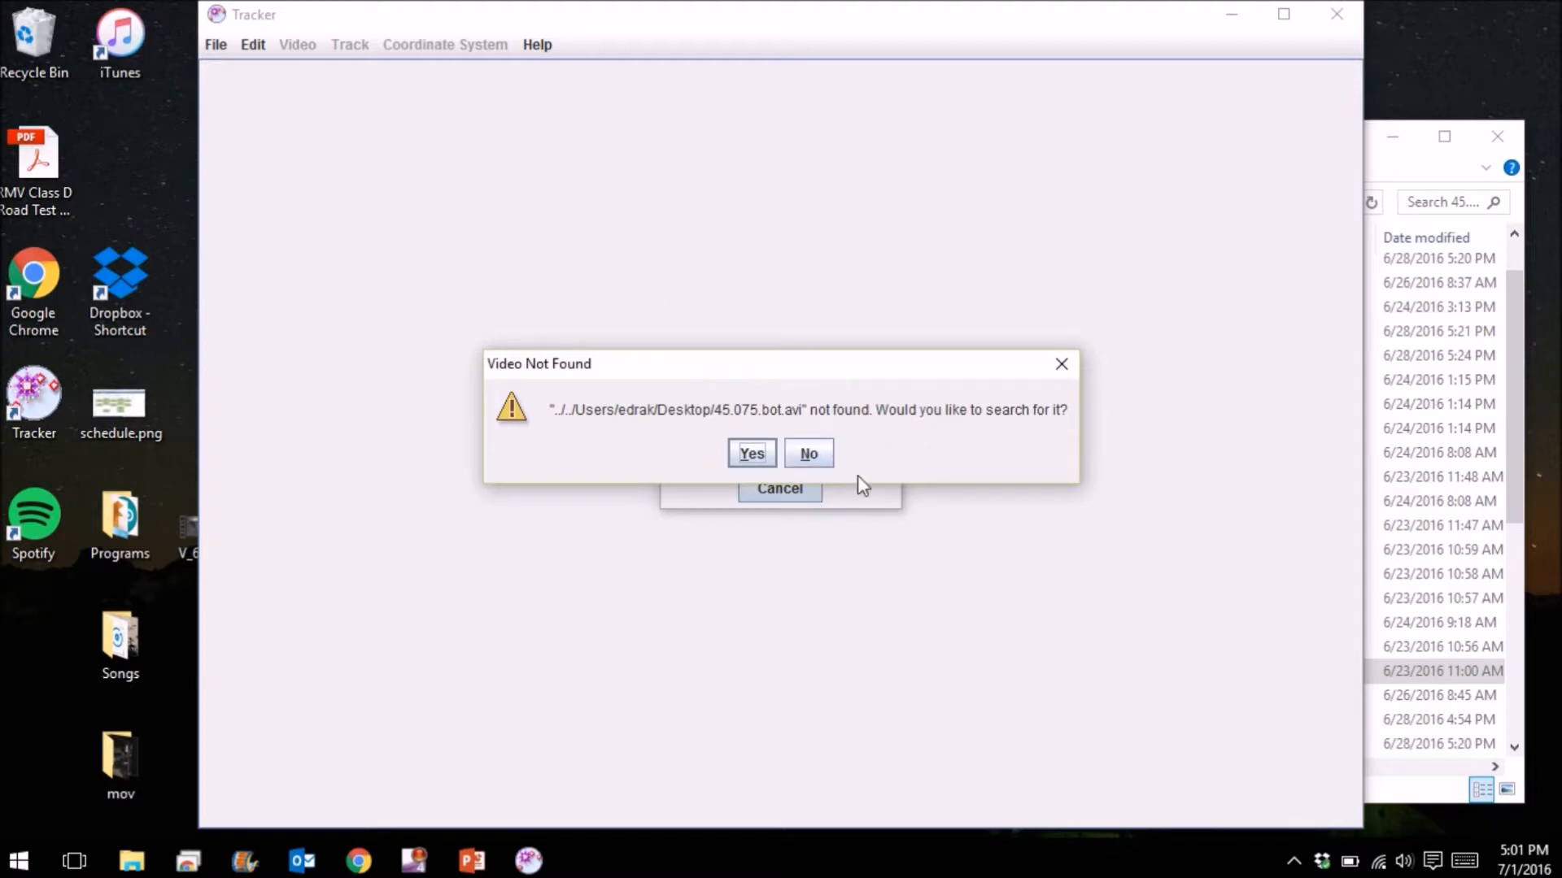
left_click(802, 450)
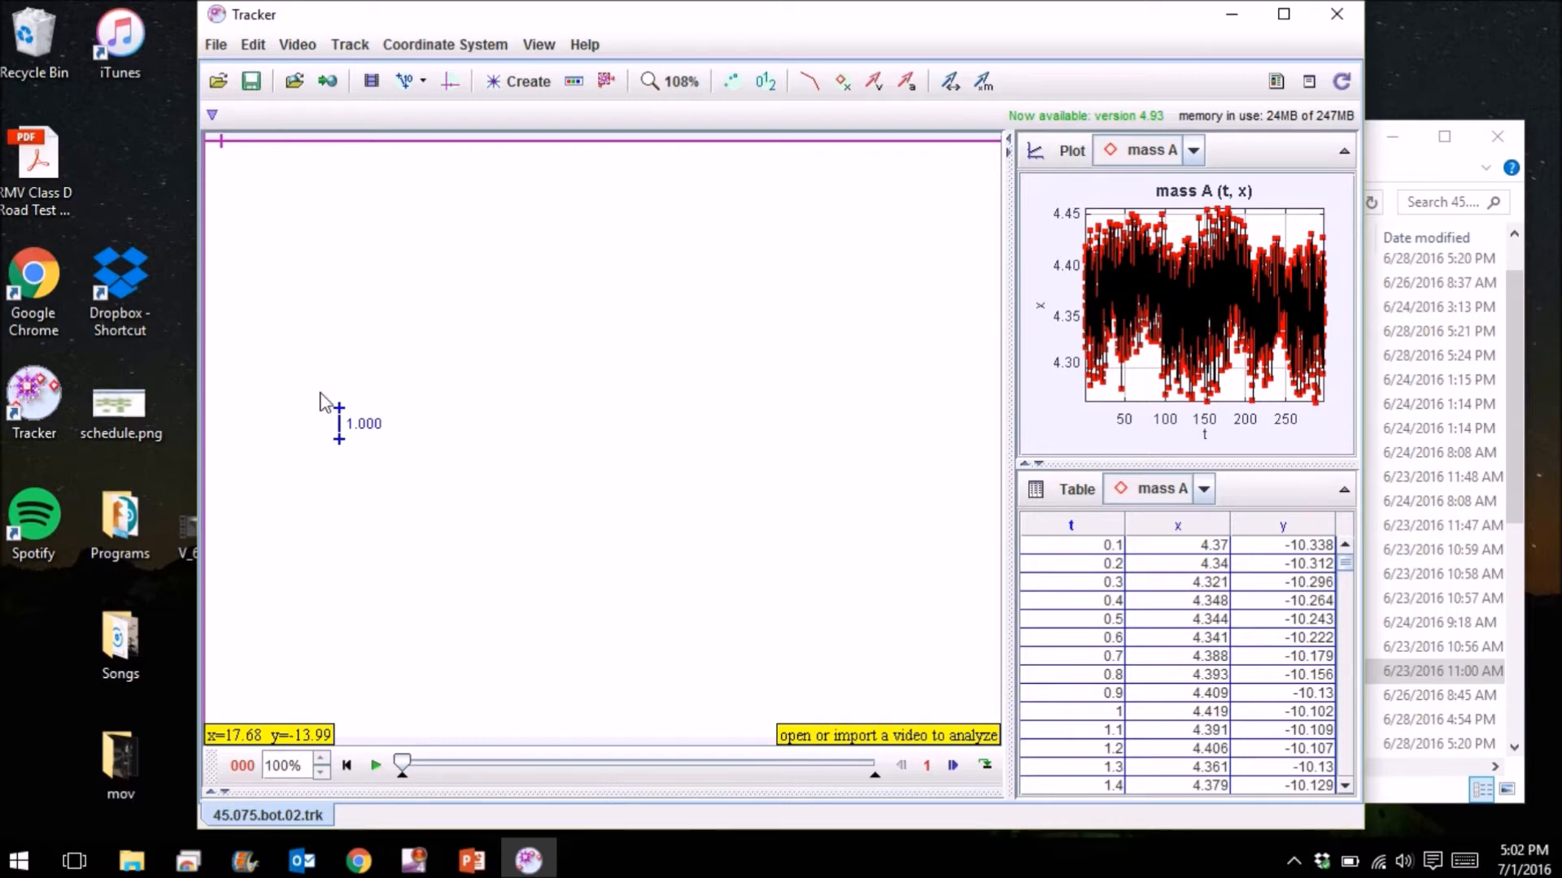
Start exporting a data file of mass A from 45.075.bot.02.trk with all cells, full precision and tab delimiter
left_click(220, 45)
mouse_move(290, 388)
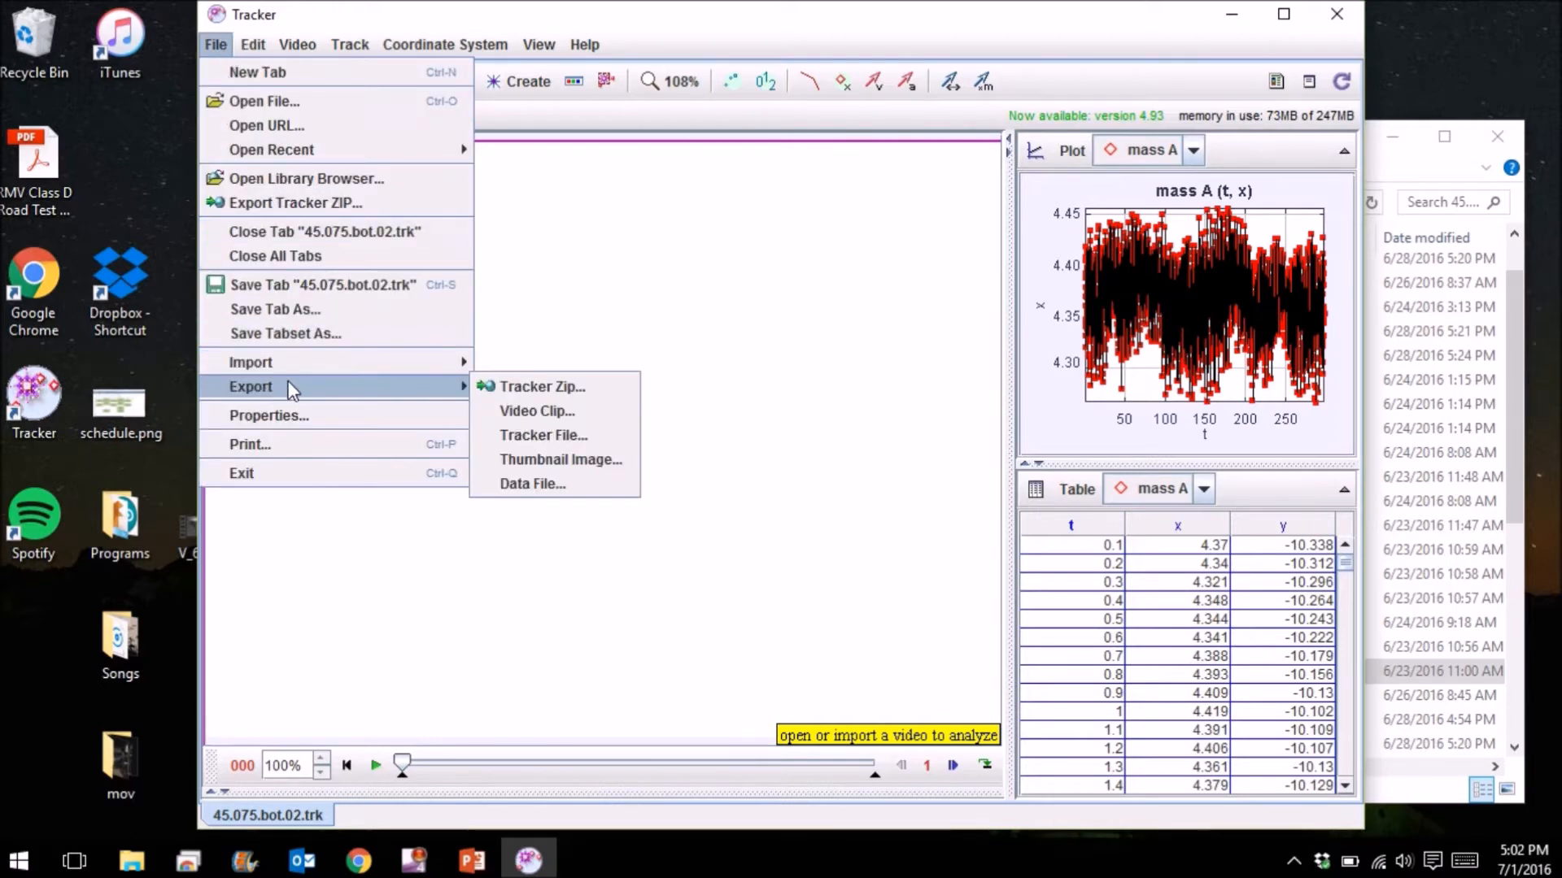
left_click(530, 484)
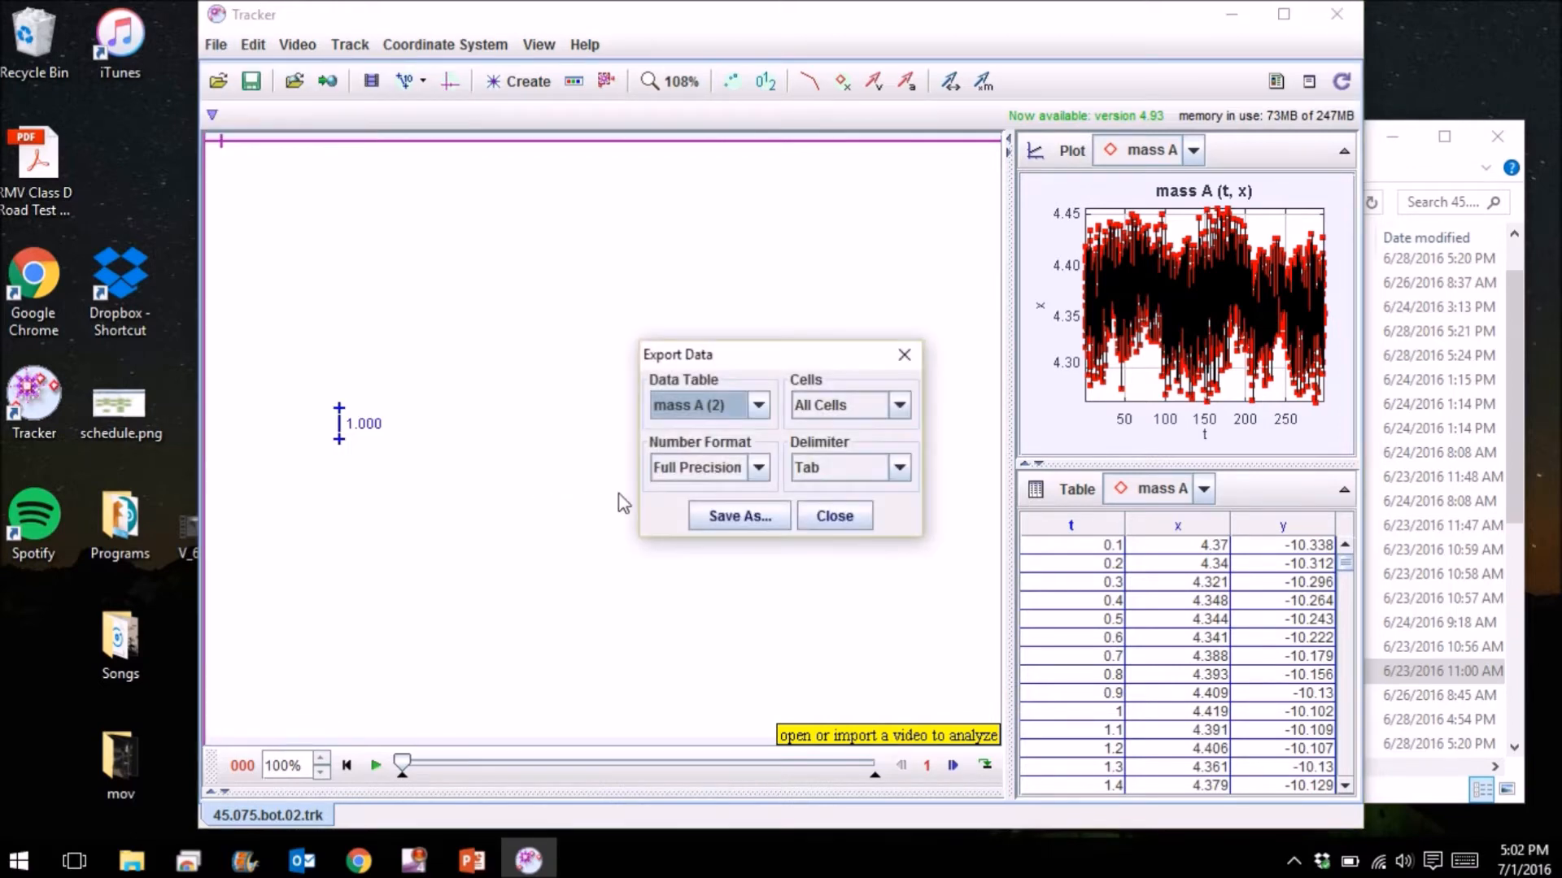
left_click(753, 516)
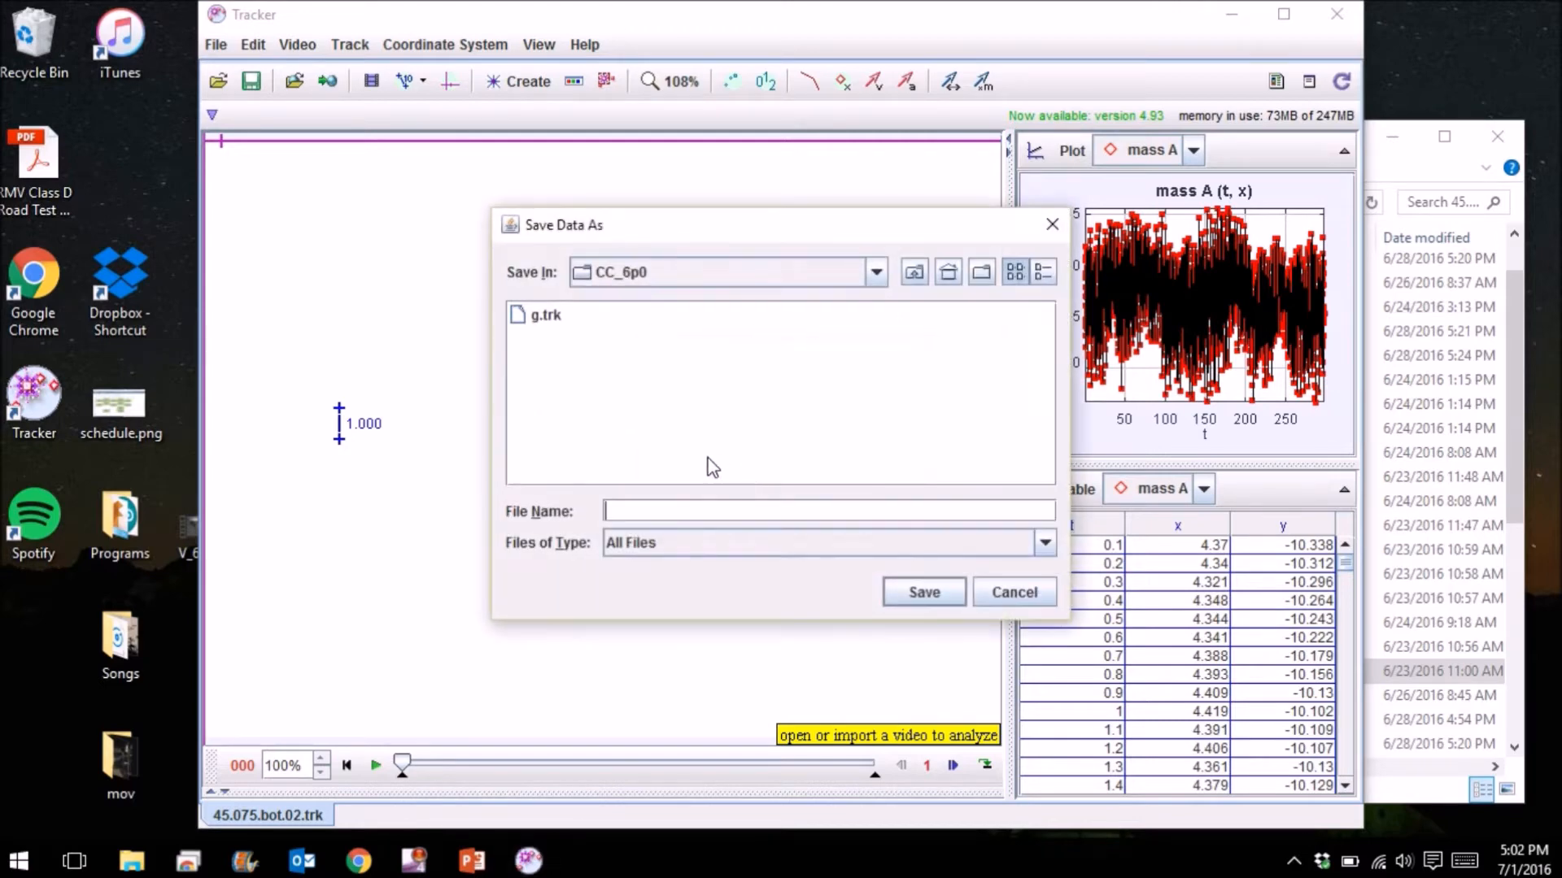
Browse the save location up to the Tracked folder and down through 45Data and converted into 45.075
left_click(916, 274)
left_click(915, 274)
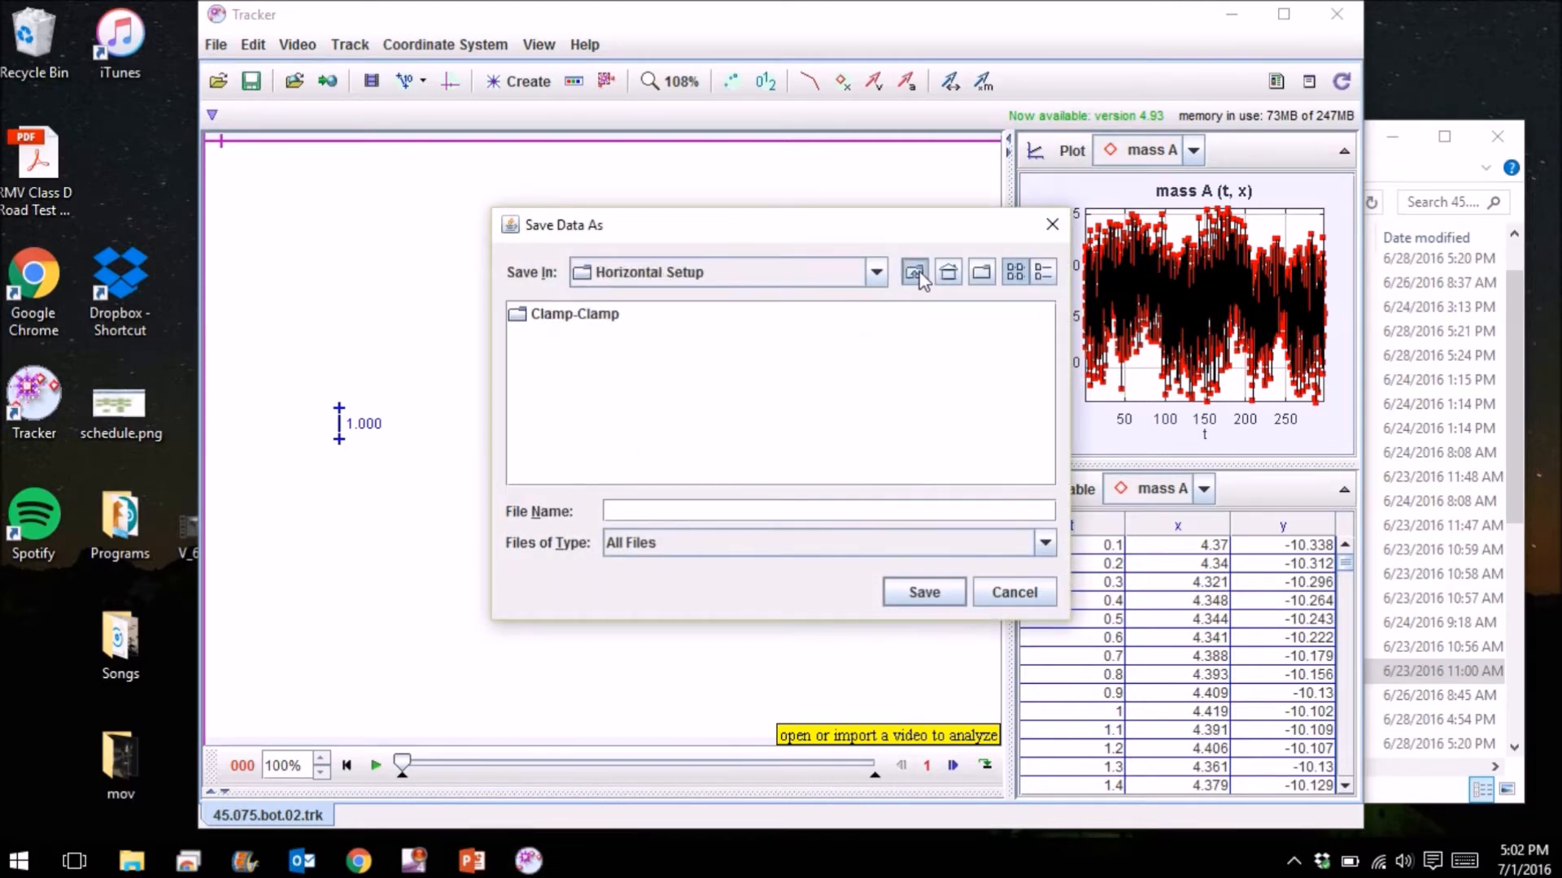
left_click(916, 274)
double_click(552, 397)
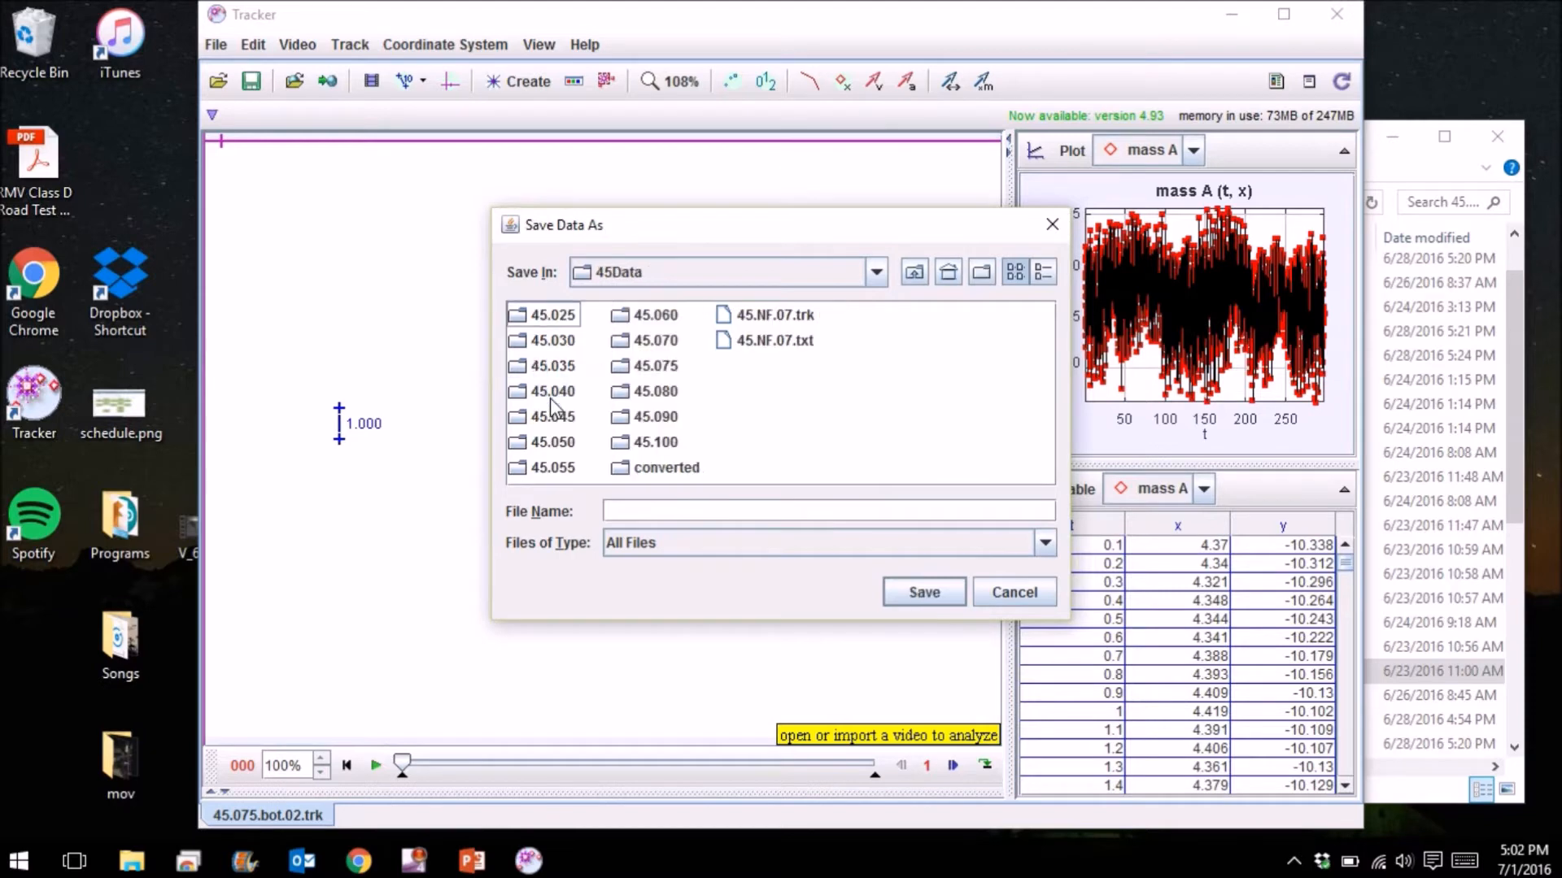
double_click(667, 470)
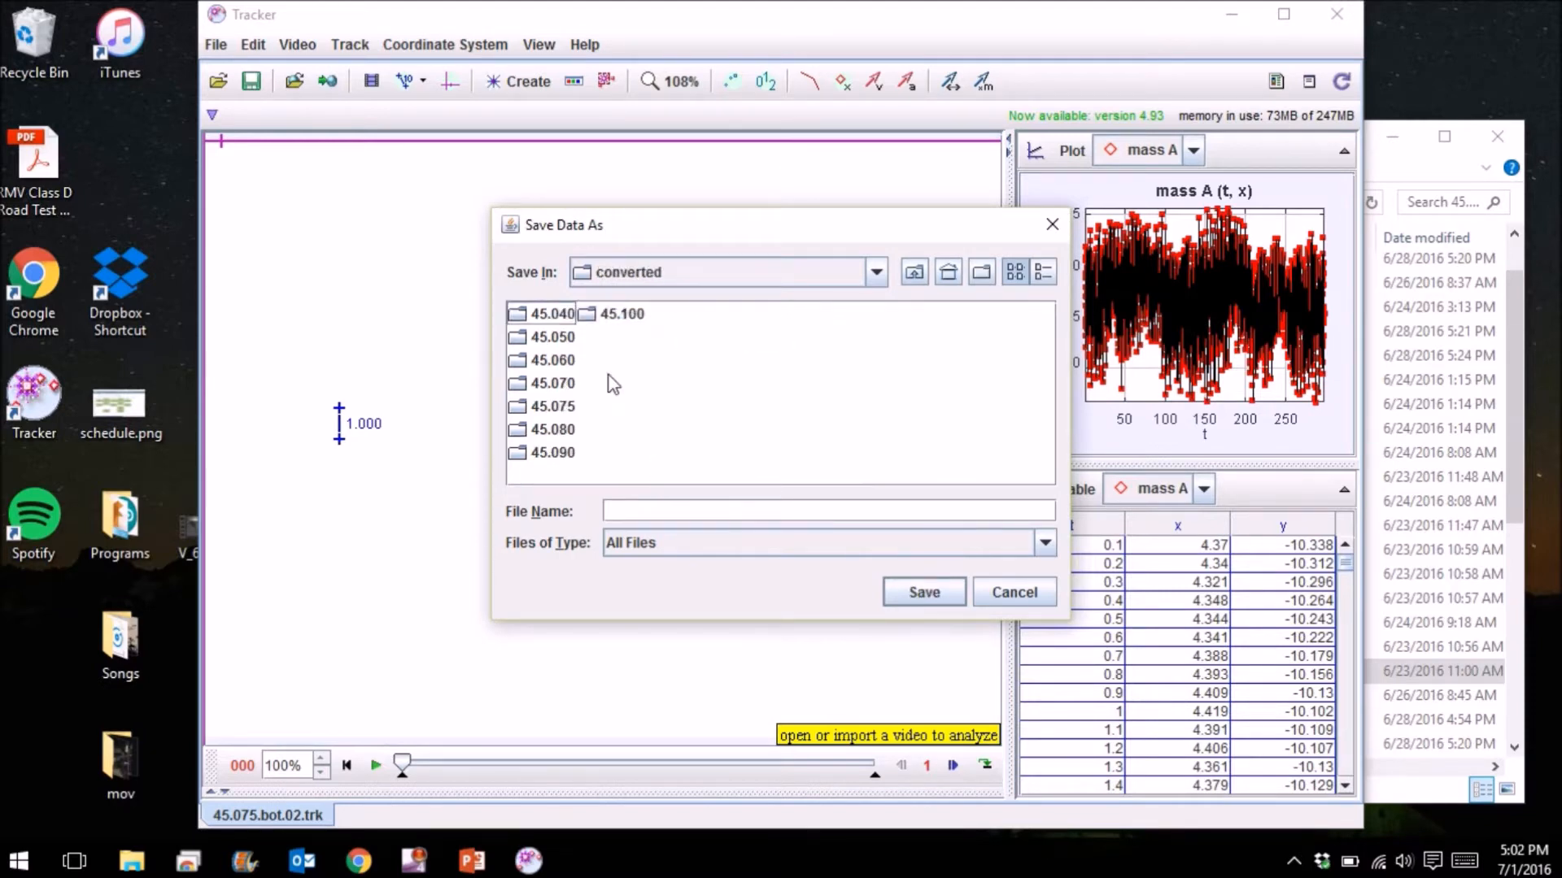
left_click(555, 415)
double_click(556, 415)
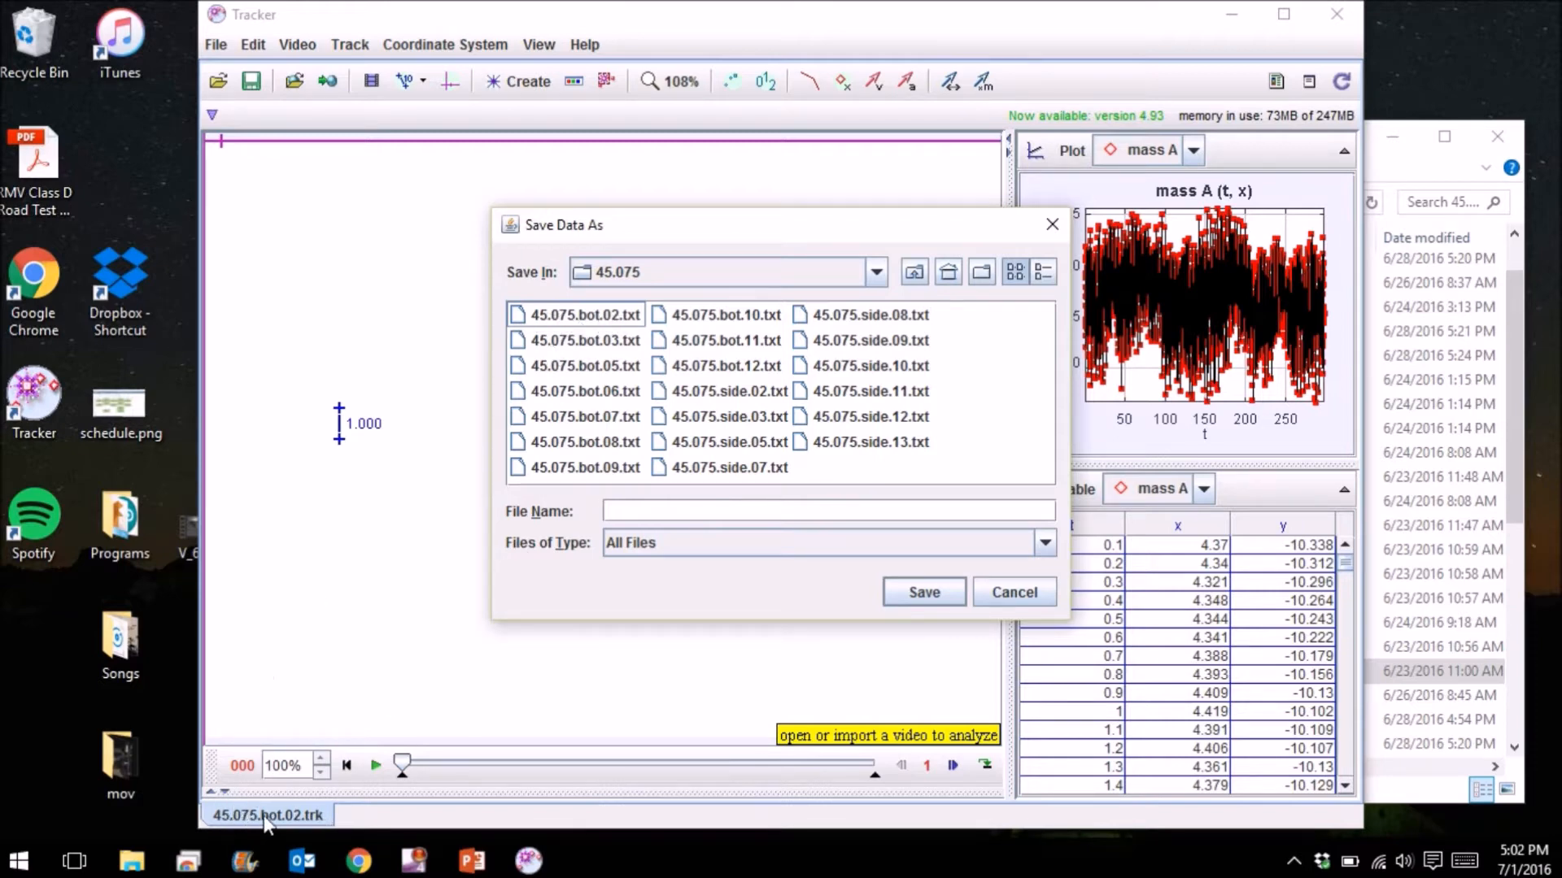
Try 45.075.bot.02.txt as the data file name, cancel the export without saving, and close Tracker
left_click(603, 317)
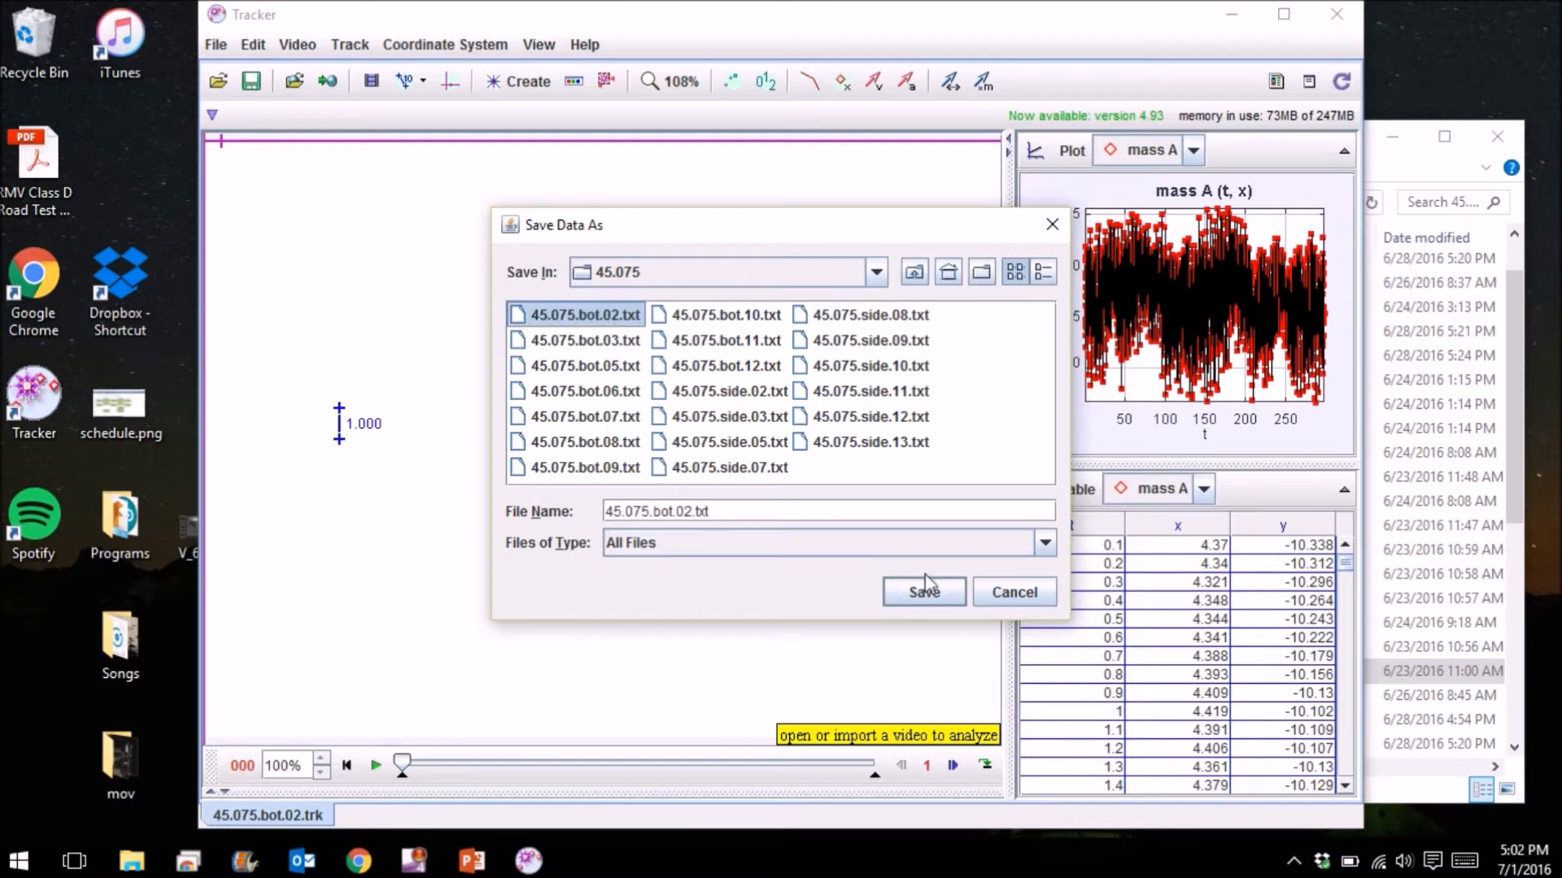
left_click(1017, 593)
left_click(903, 357)
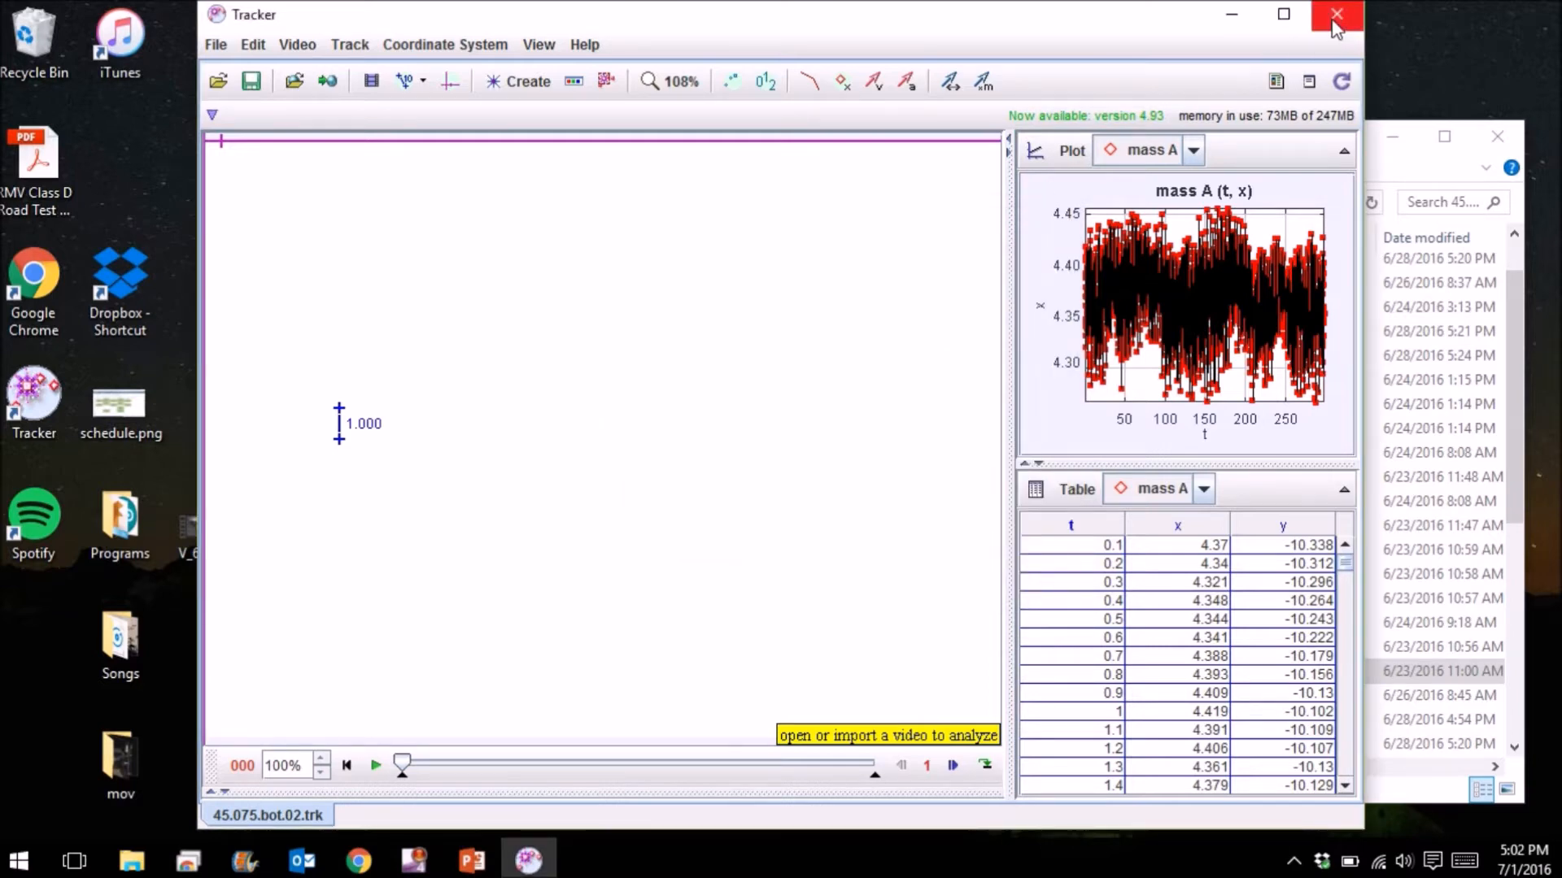
key("alt+F4")
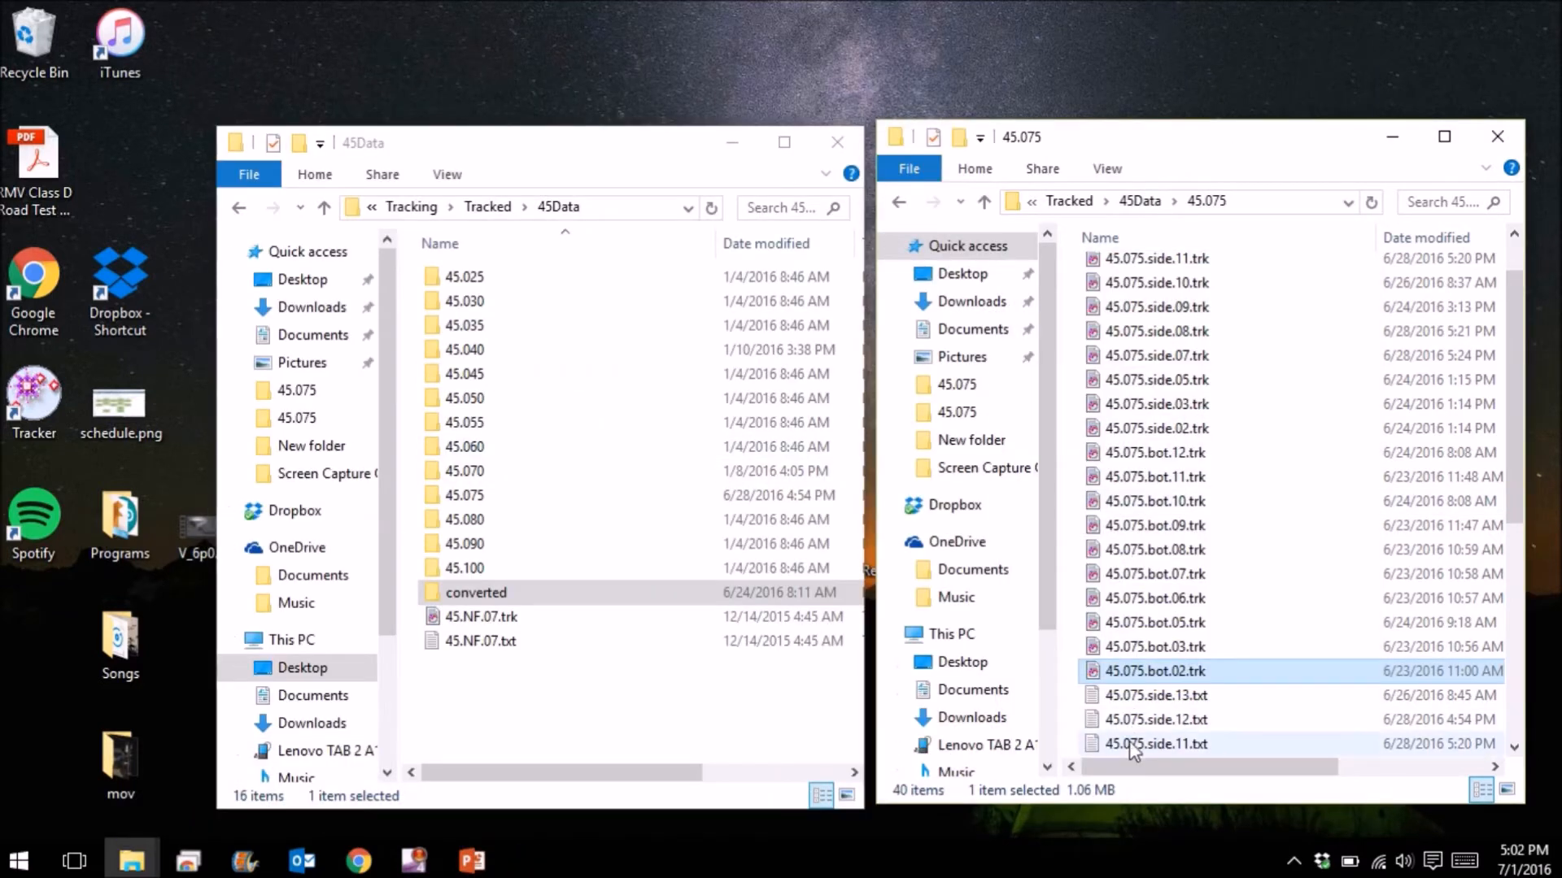
Try opening 45.075.bot.03.trk in Tracker without searching for its video, and cancel the loading
left_click(1153, 648)
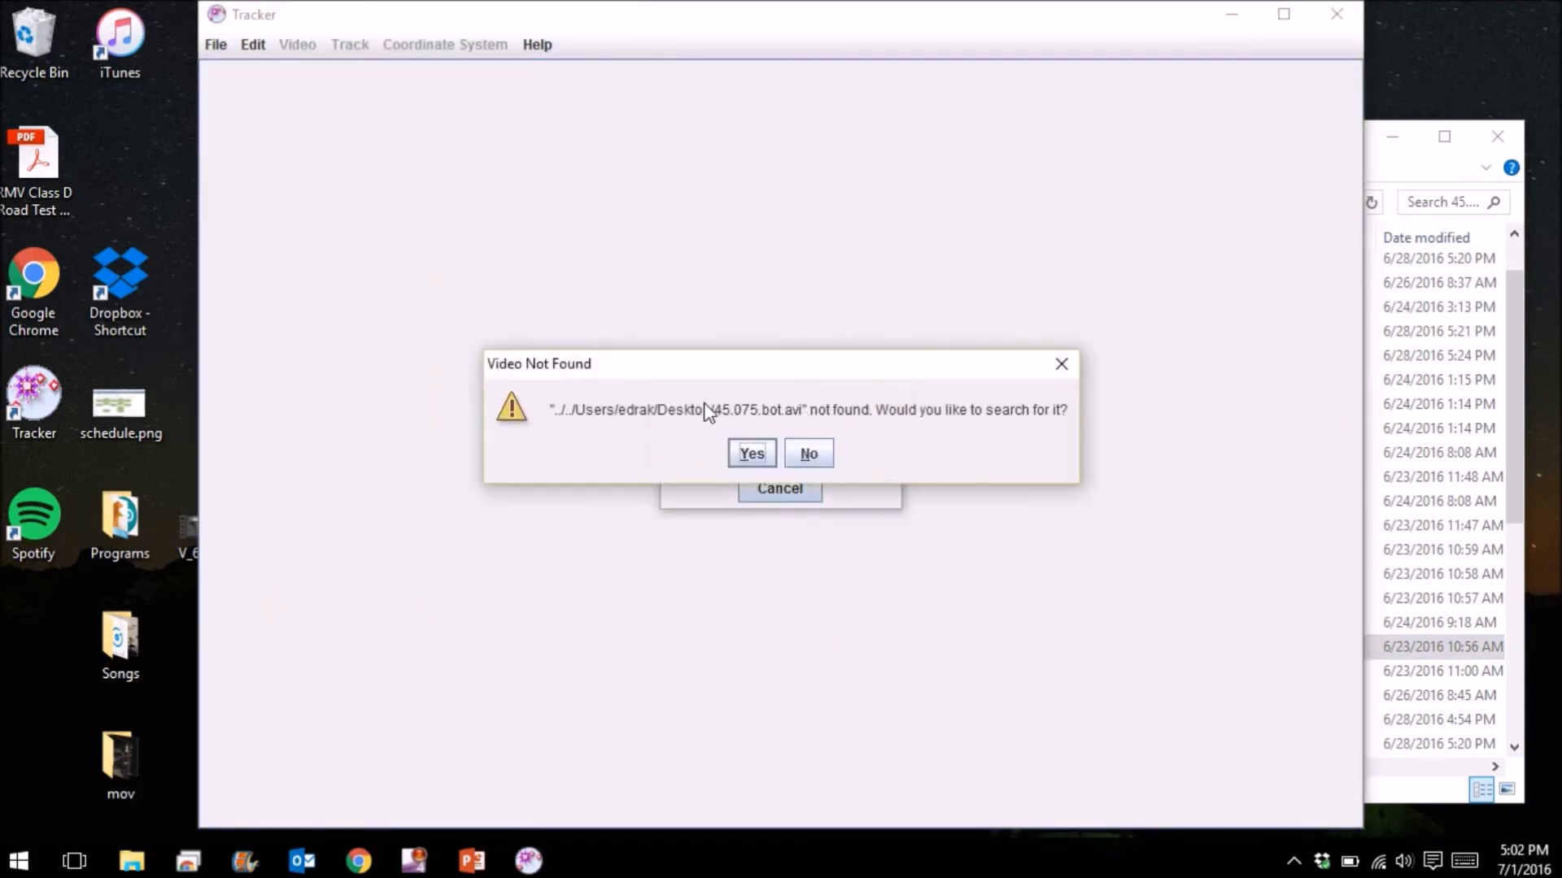
left_click(808, 456)
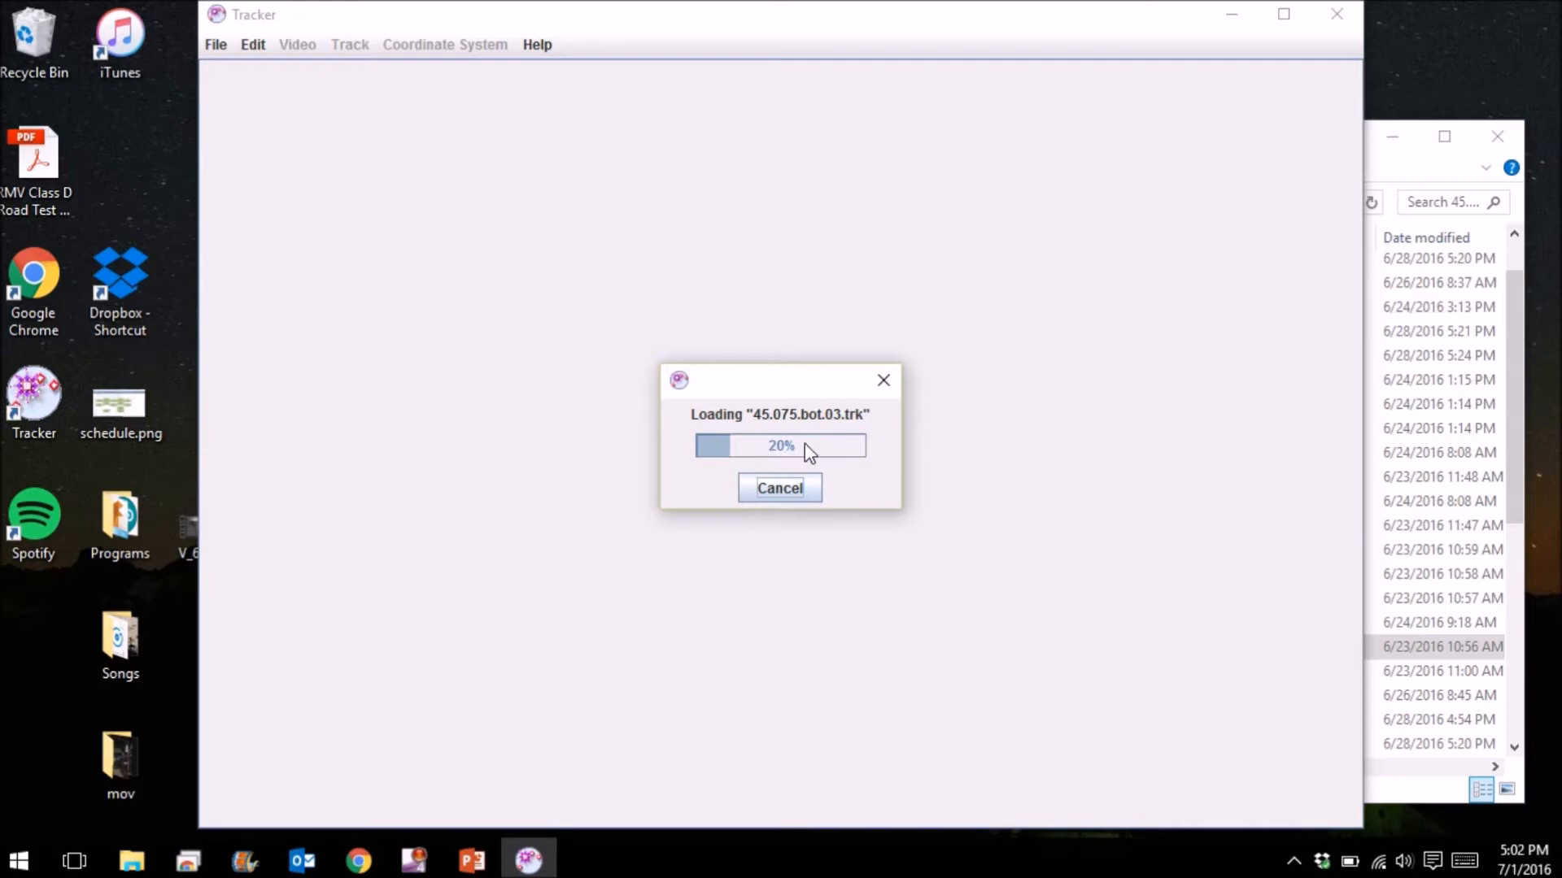
left_click(778, 489)
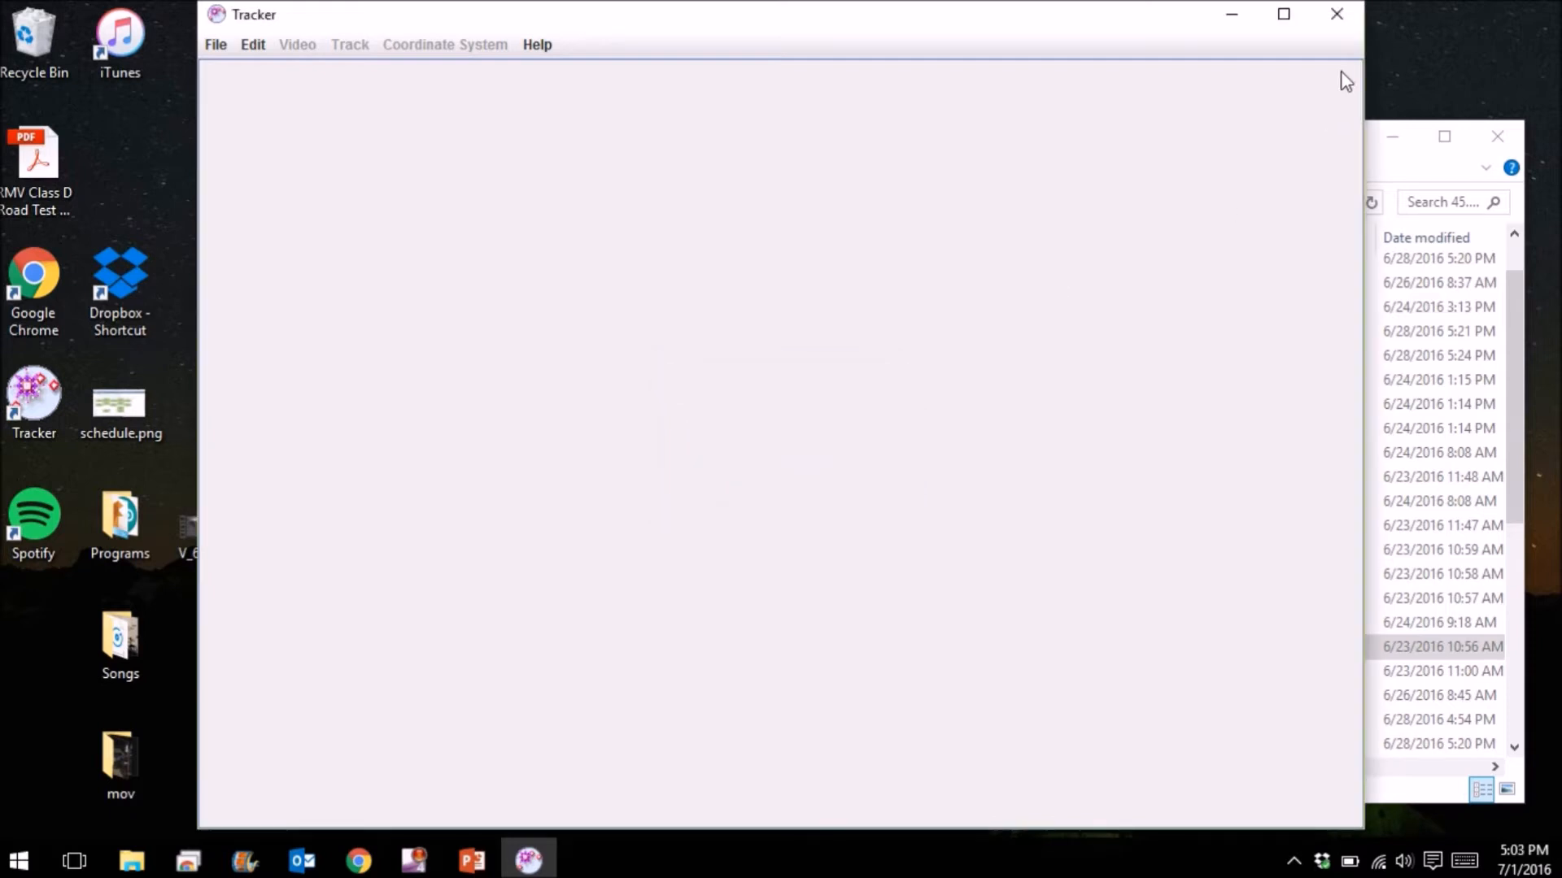
Try opening 45.075.bot.05.trk in Tracker without searching for its video, and cancel the loading
key("Up")
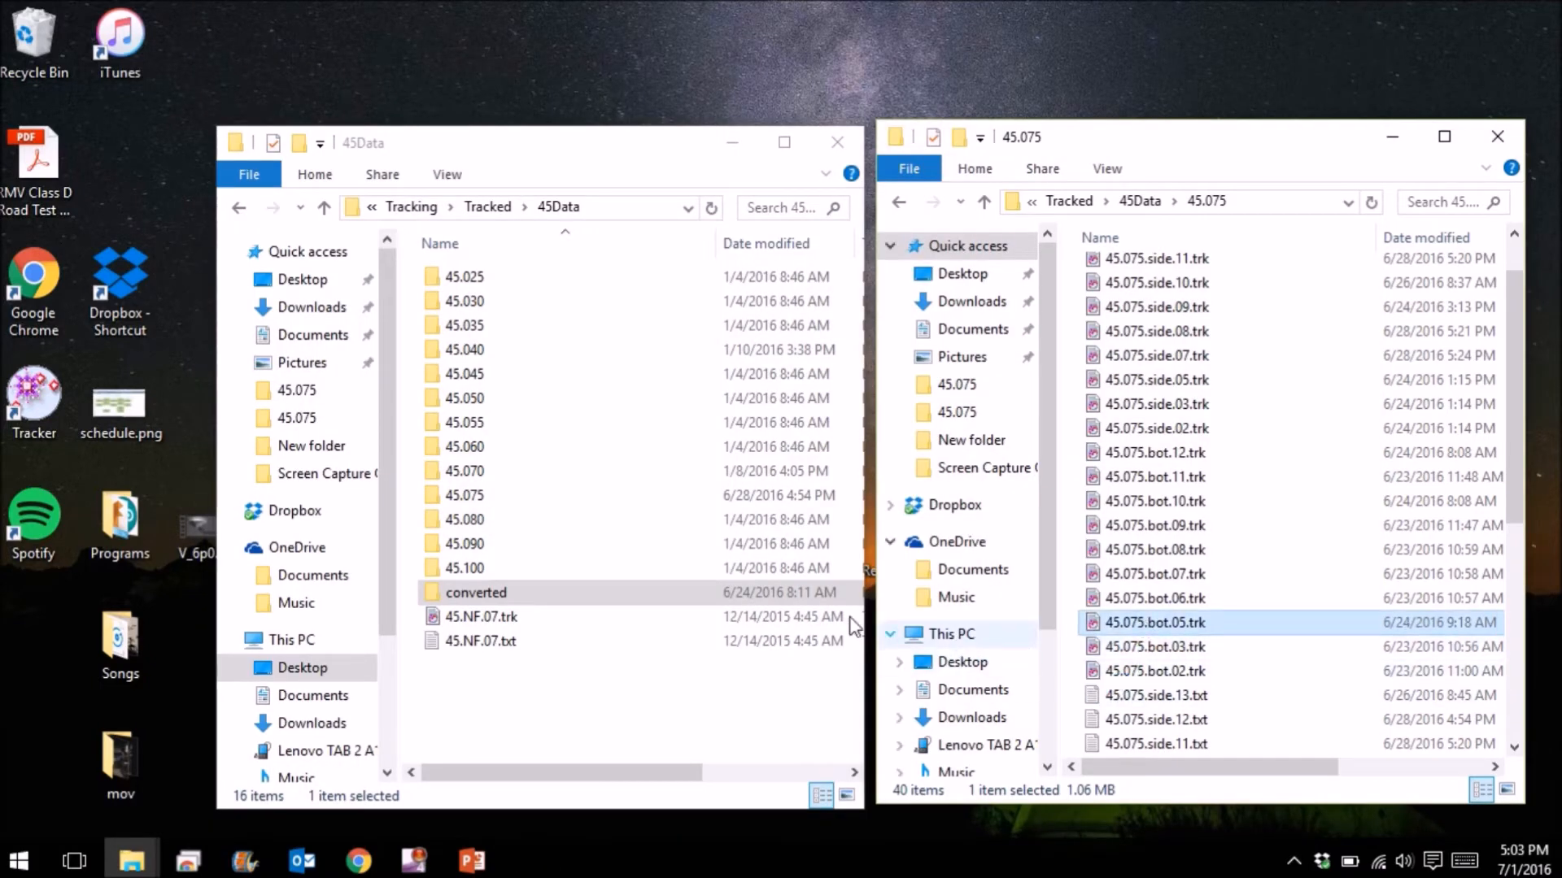
key("Return")
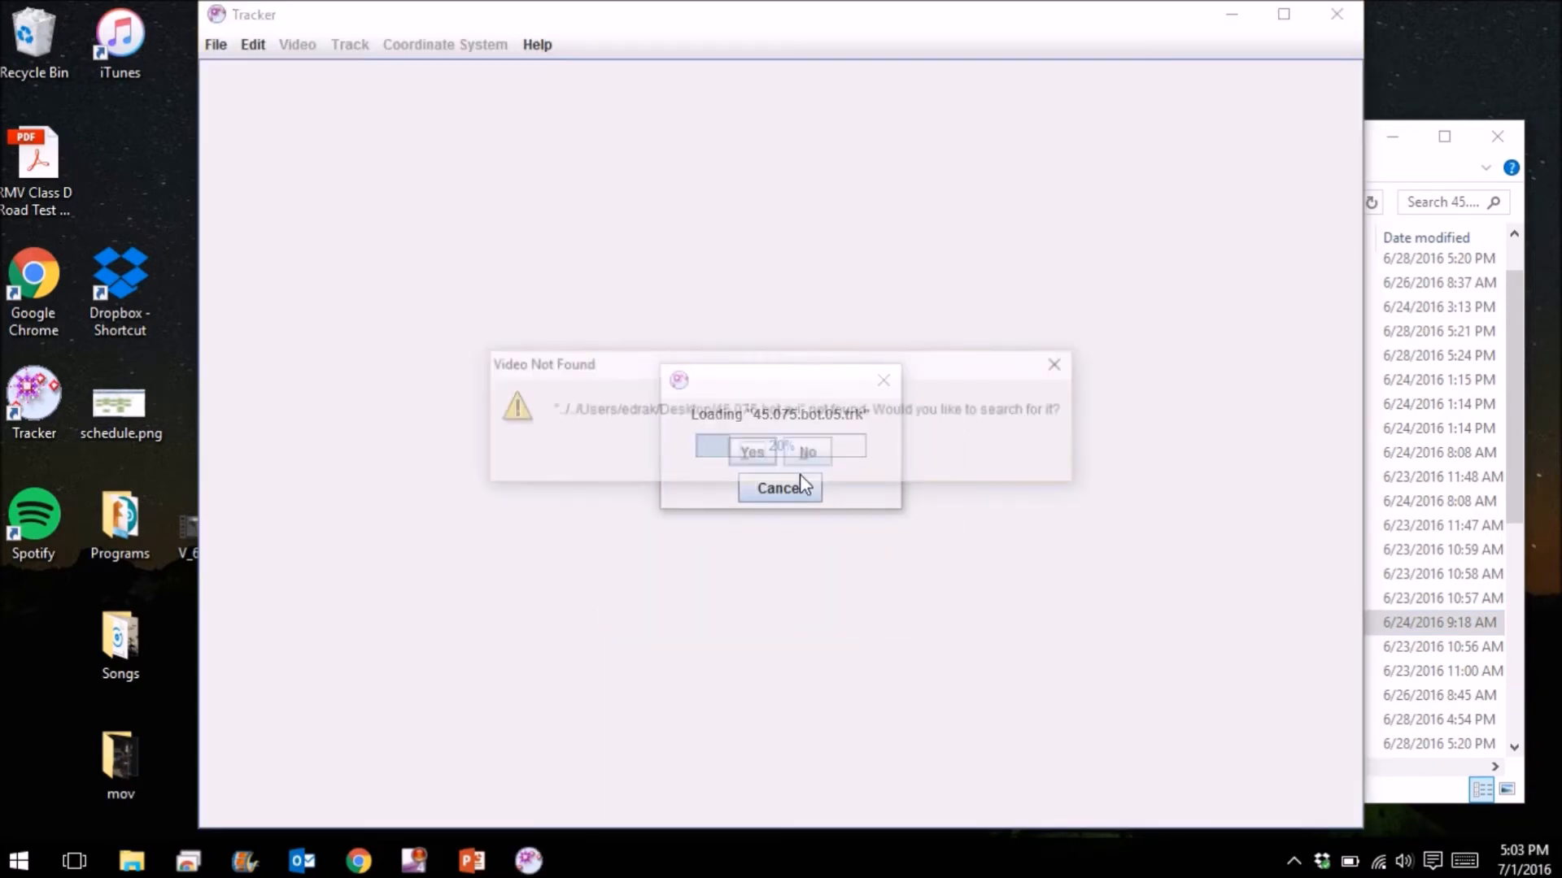
left_click(810, 450)
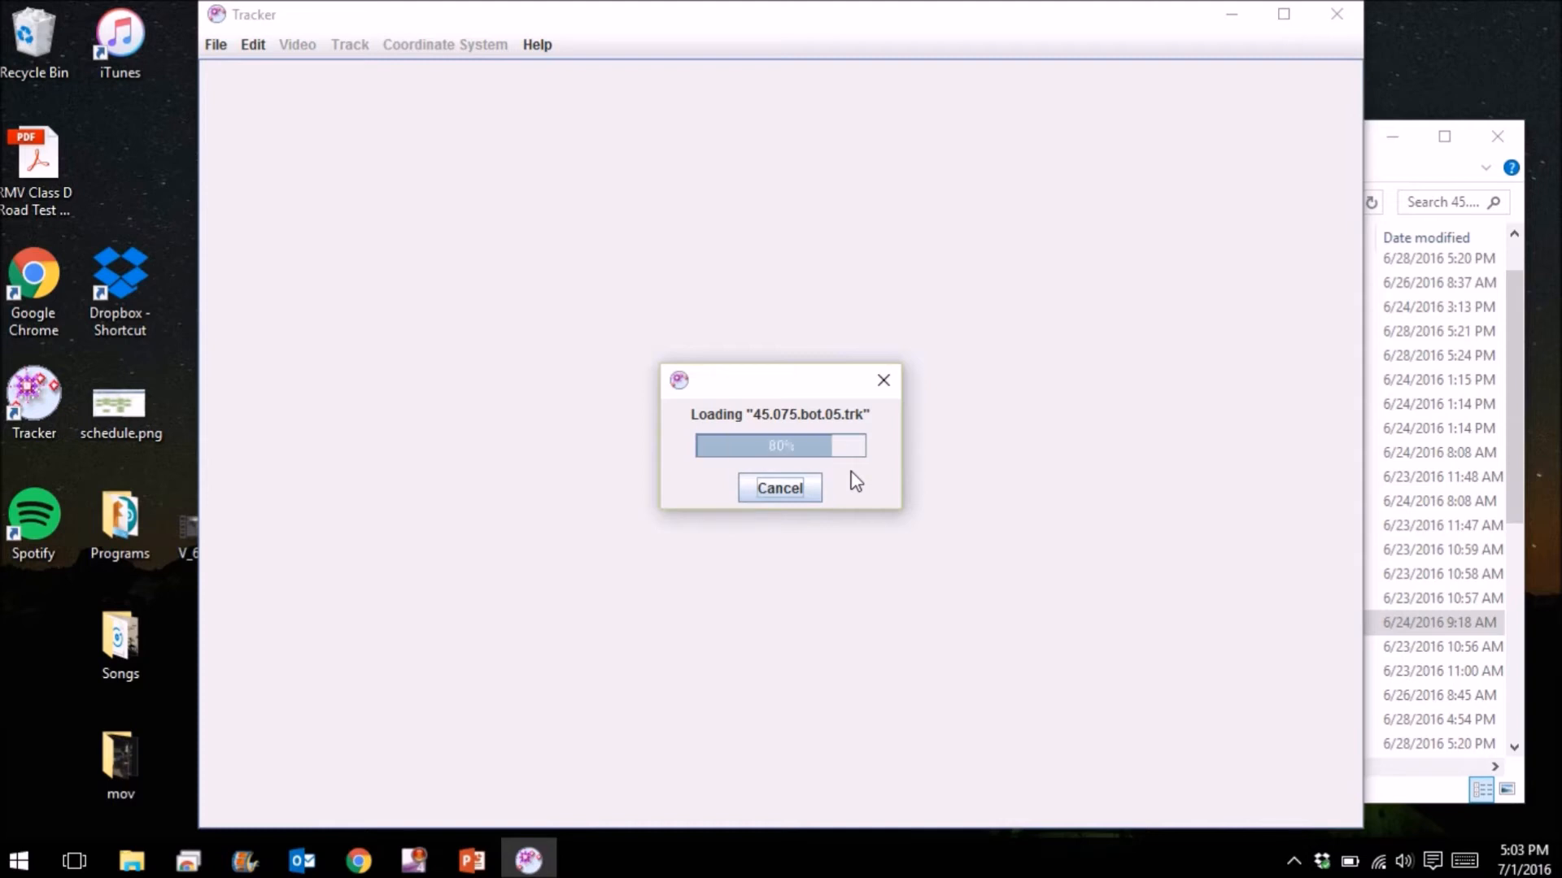
left_click(779, 488)
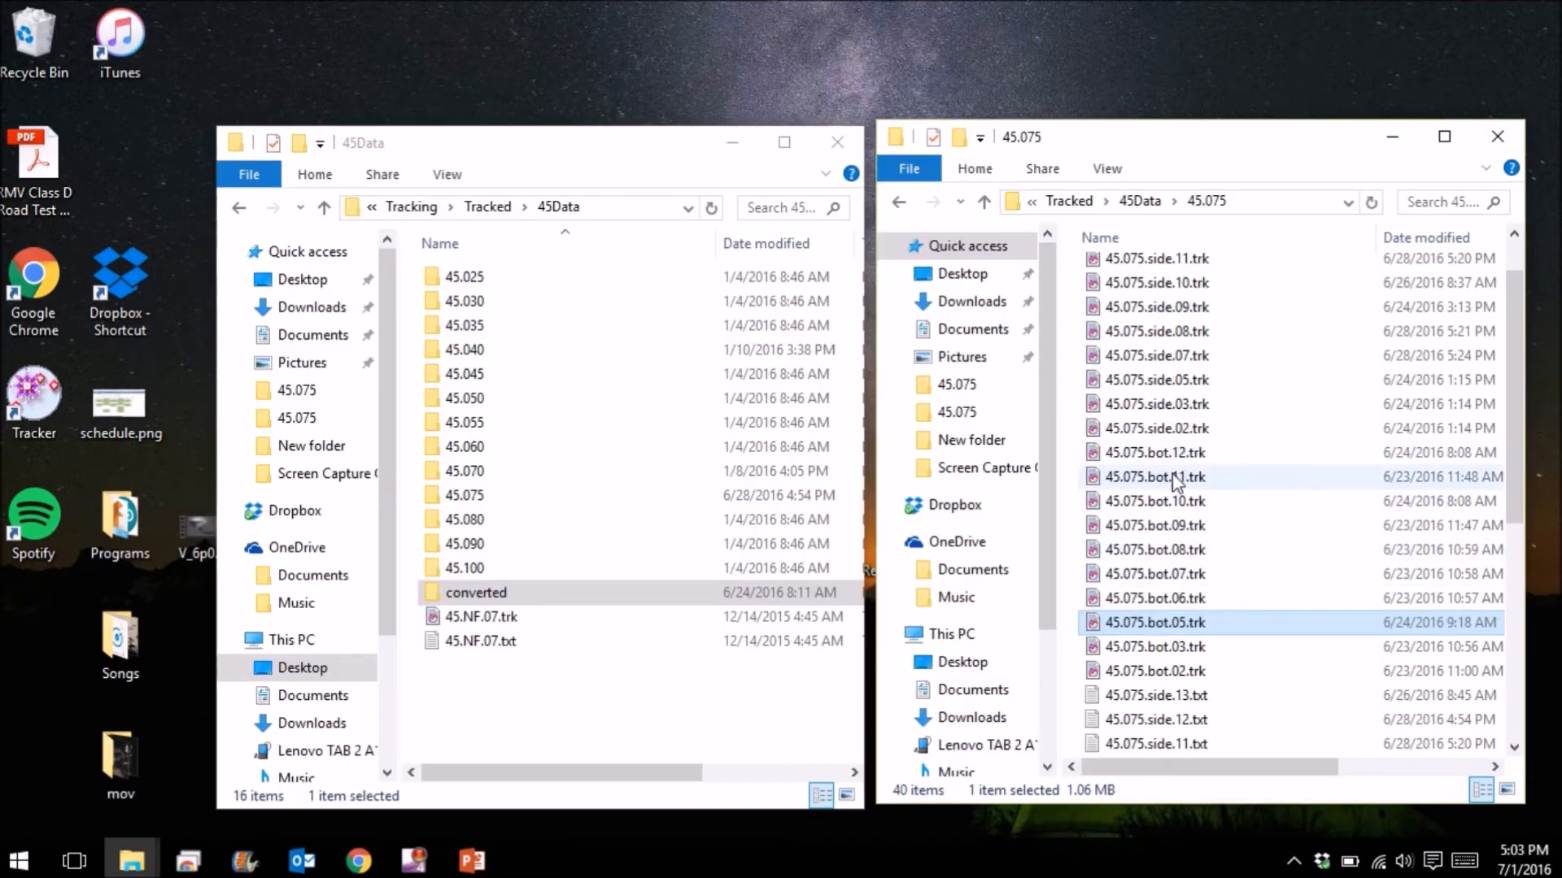
Try opening 45.075.bot.11.trk in Tracker without searching for its video, and cancel the loading
double_click(1177, 478)
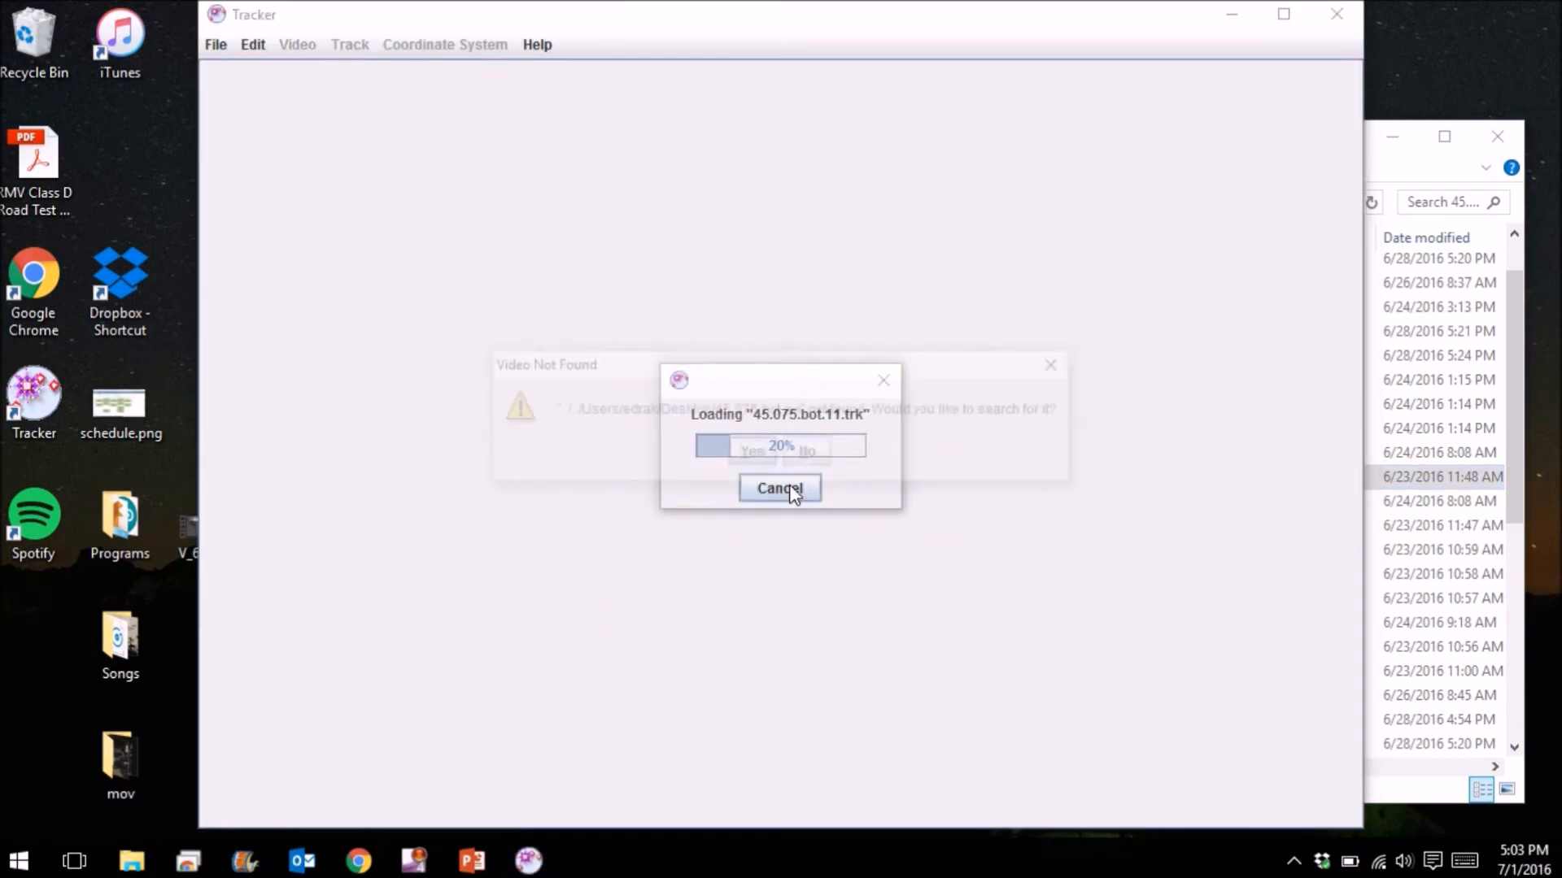
left_click(802, 452)
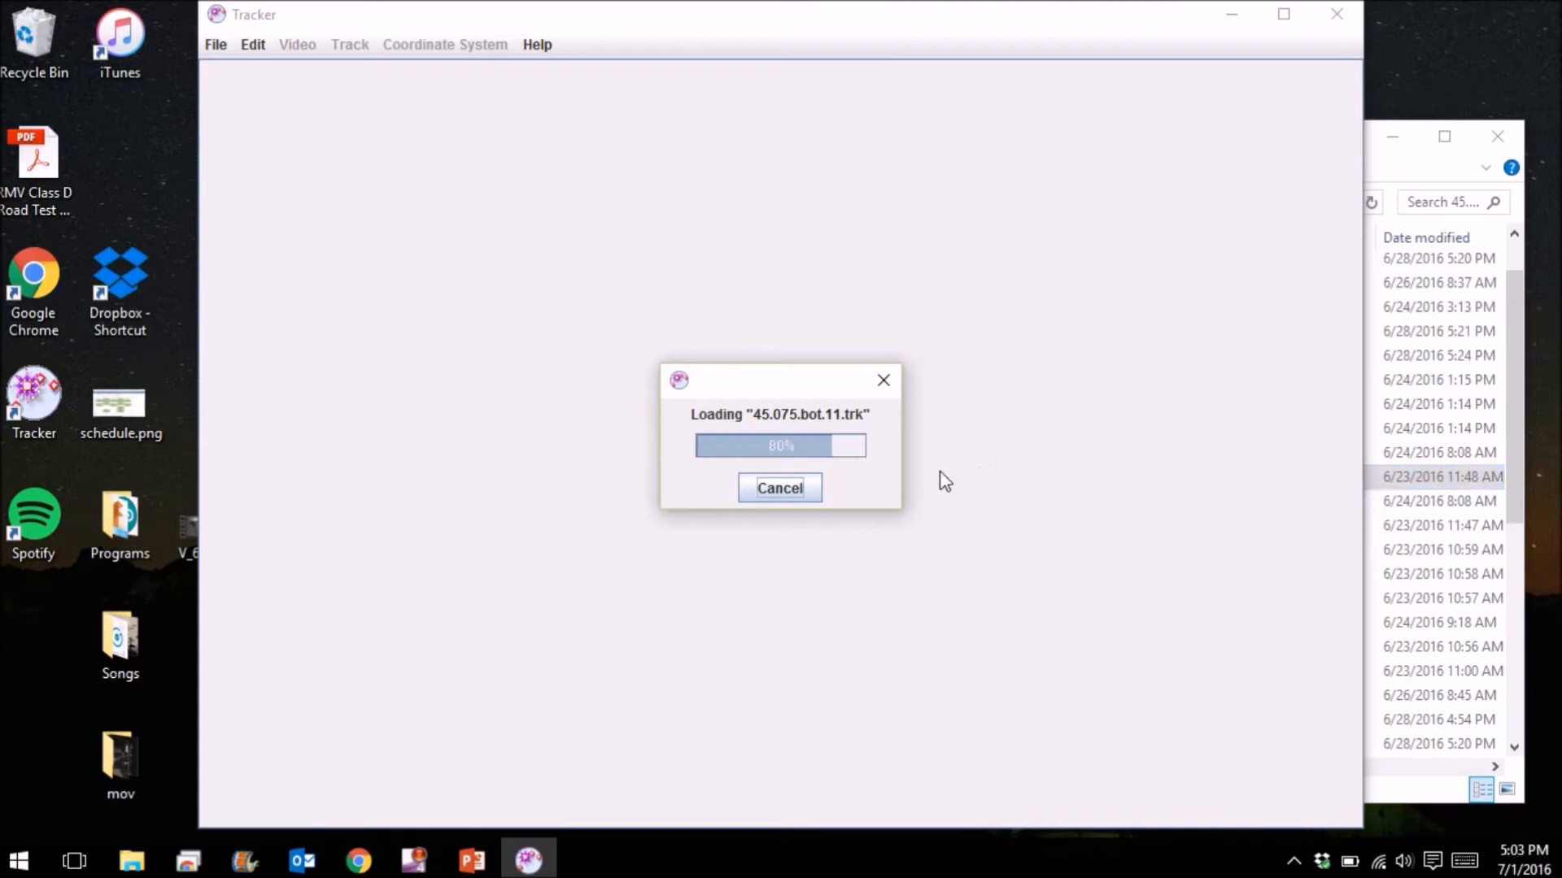
left_click(791, 481)
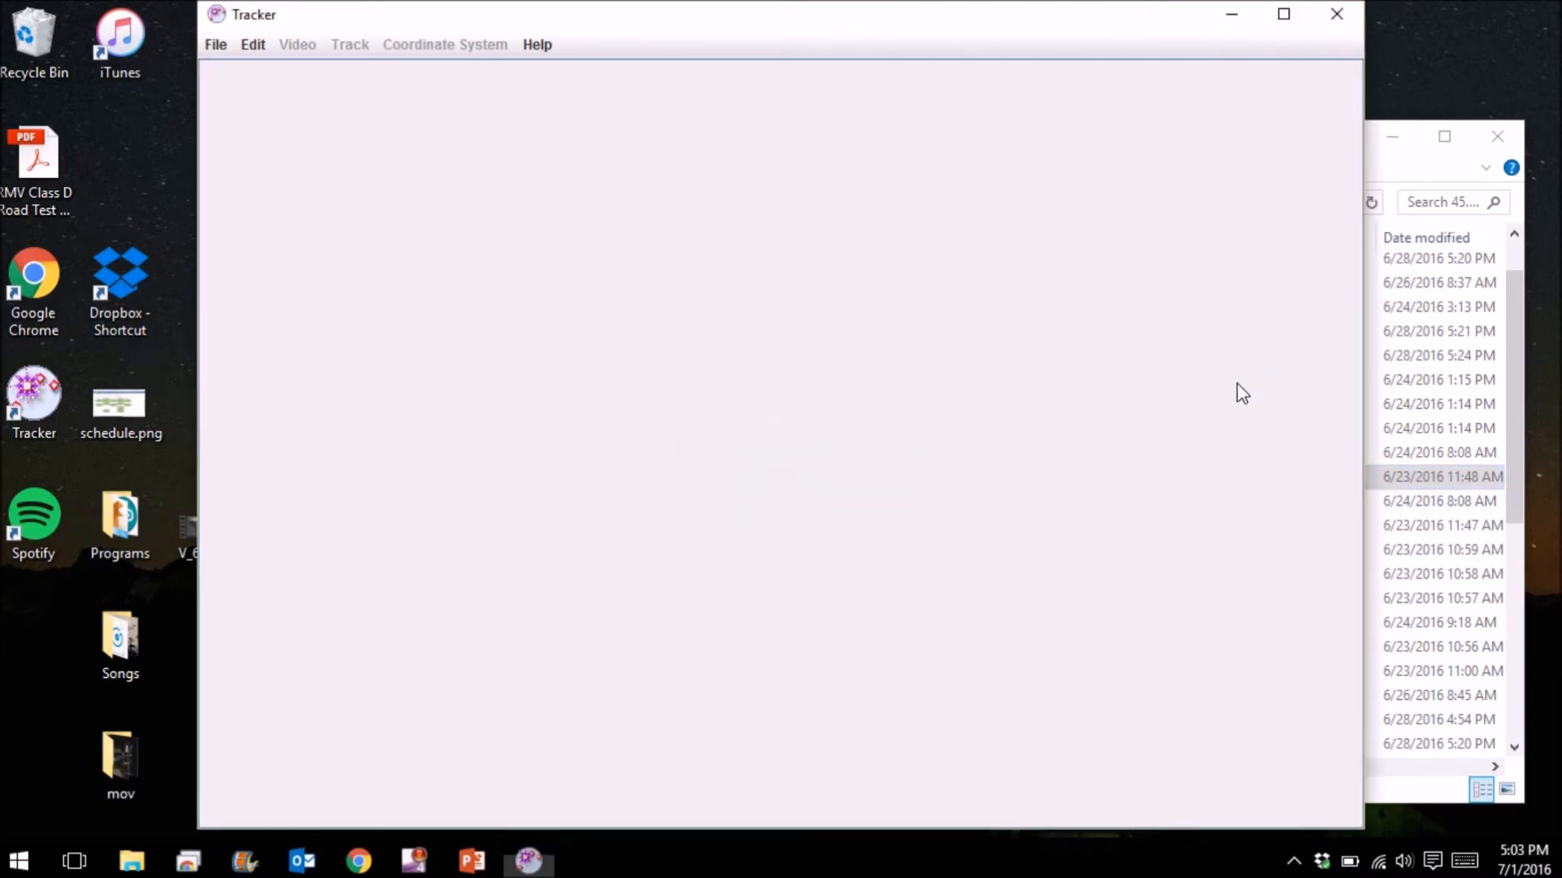
Try opening 45.075.side.12.trk without searching for its video, cancel the loading, and close Tracker
scroll(1180, 392, "up", 1)
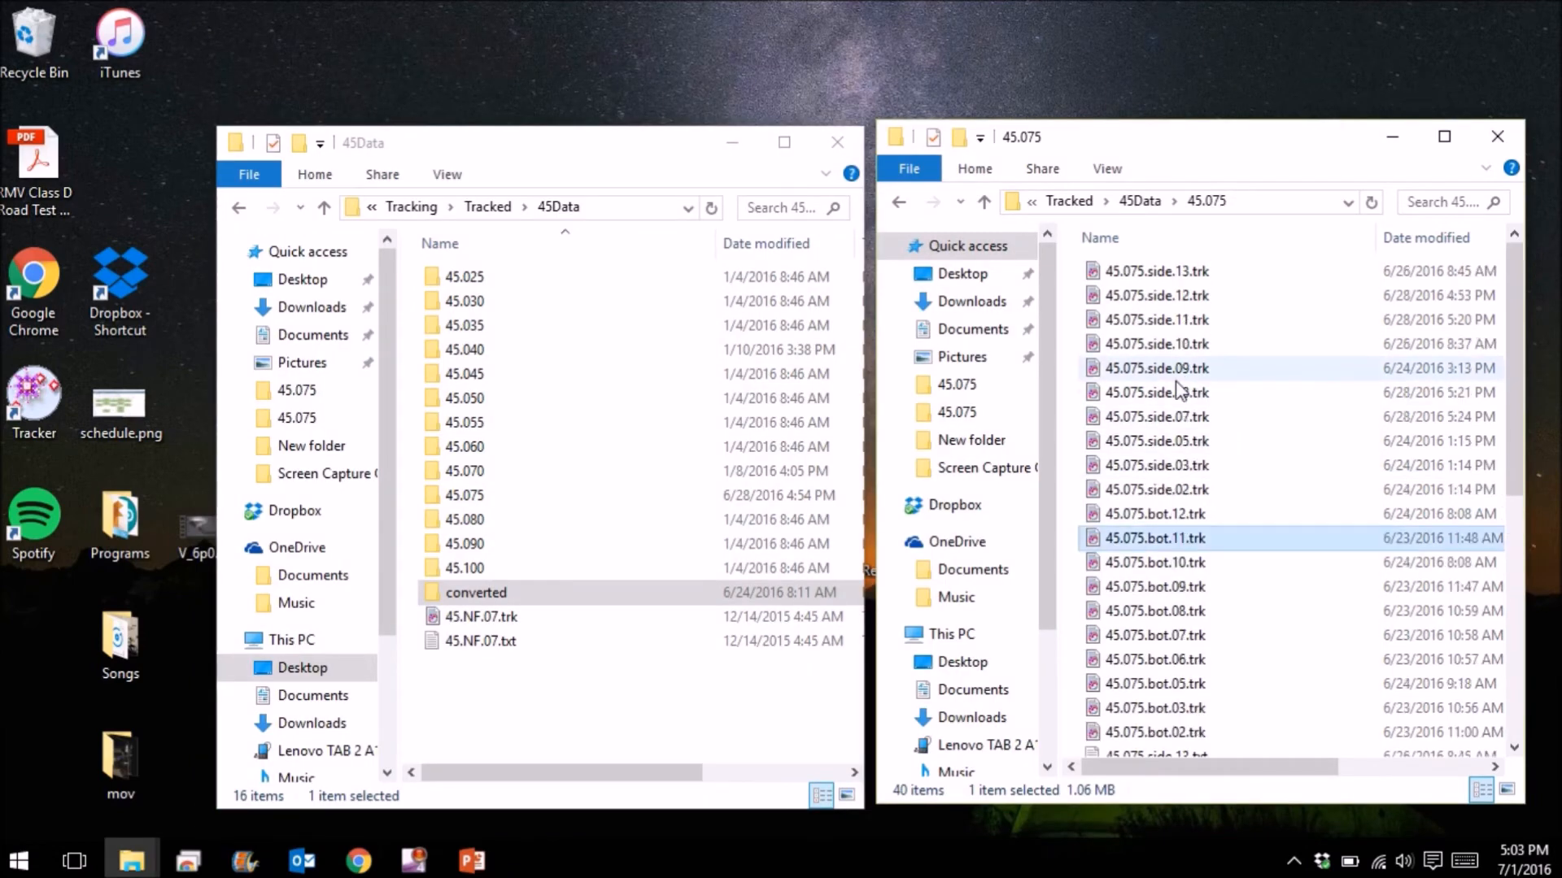
left_click(1168, 300)
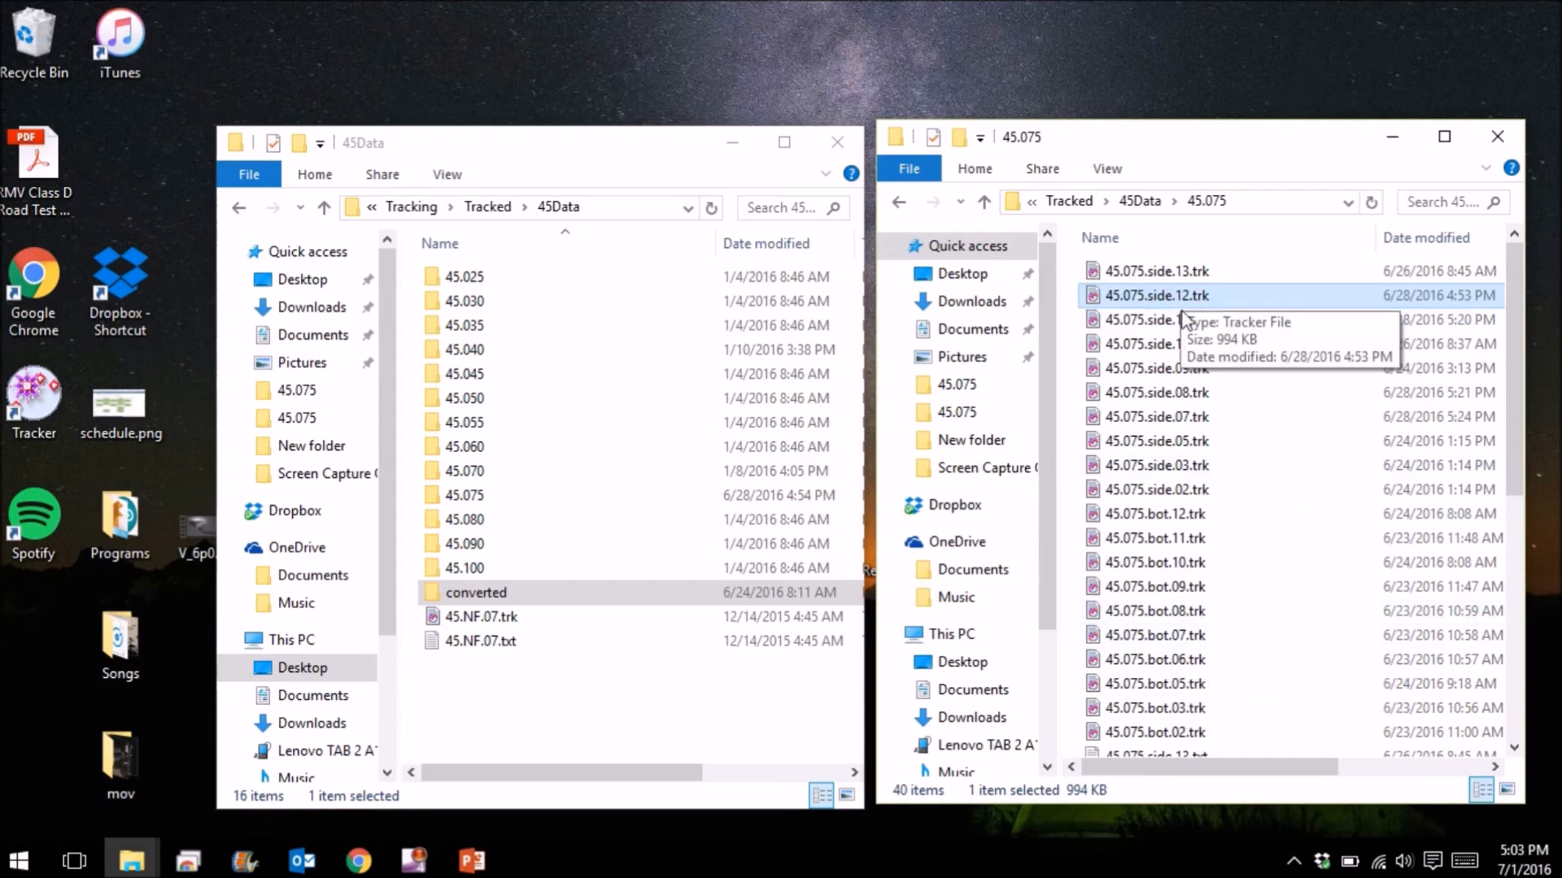
double_click(1159, 296)
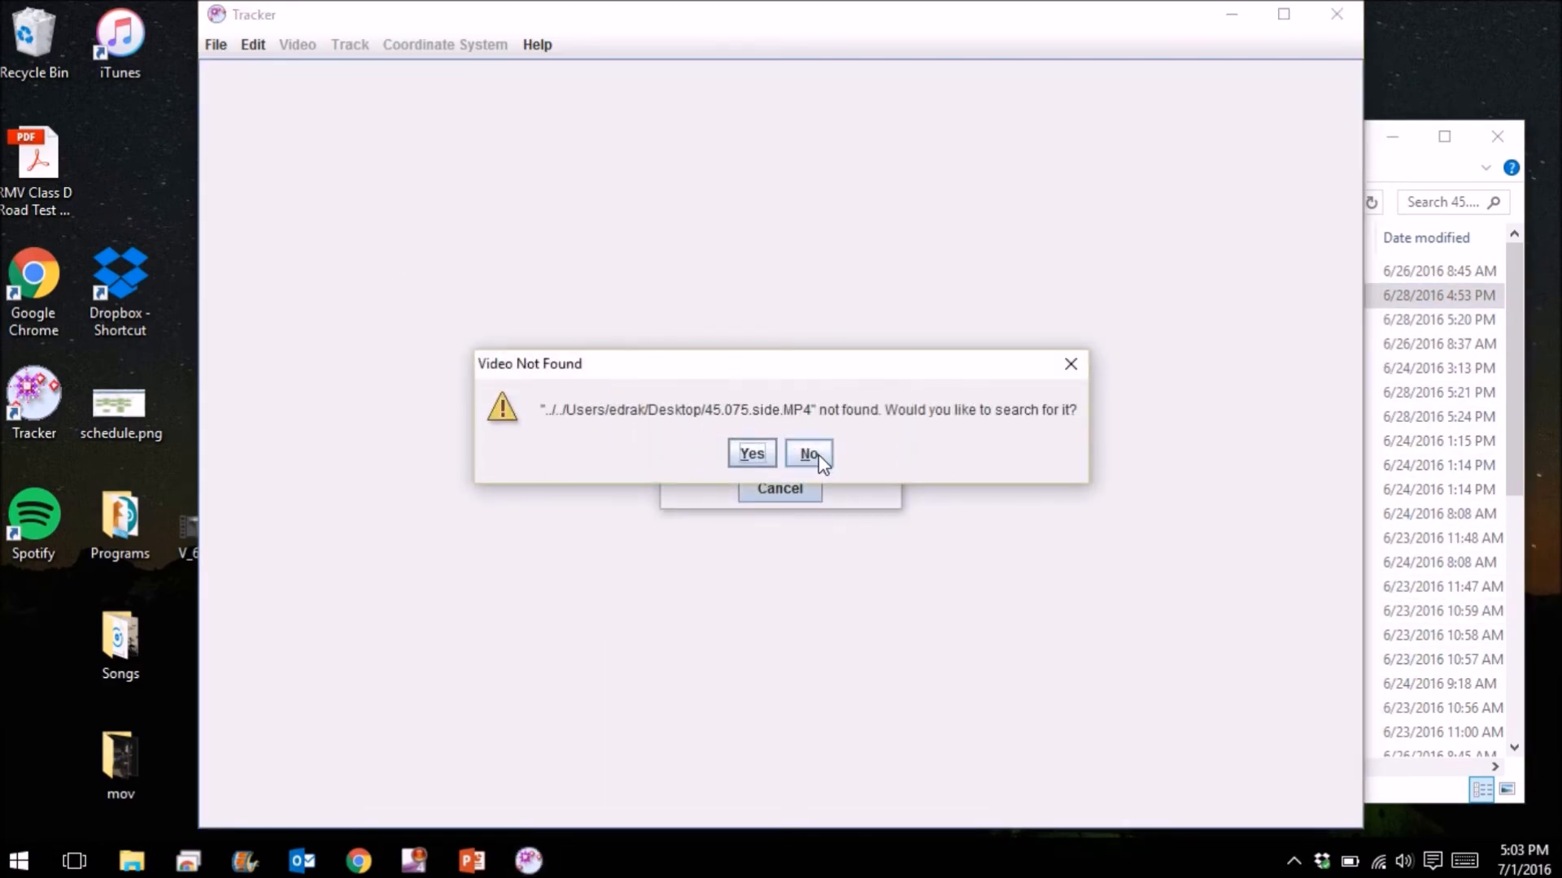
left_click(810, 454)
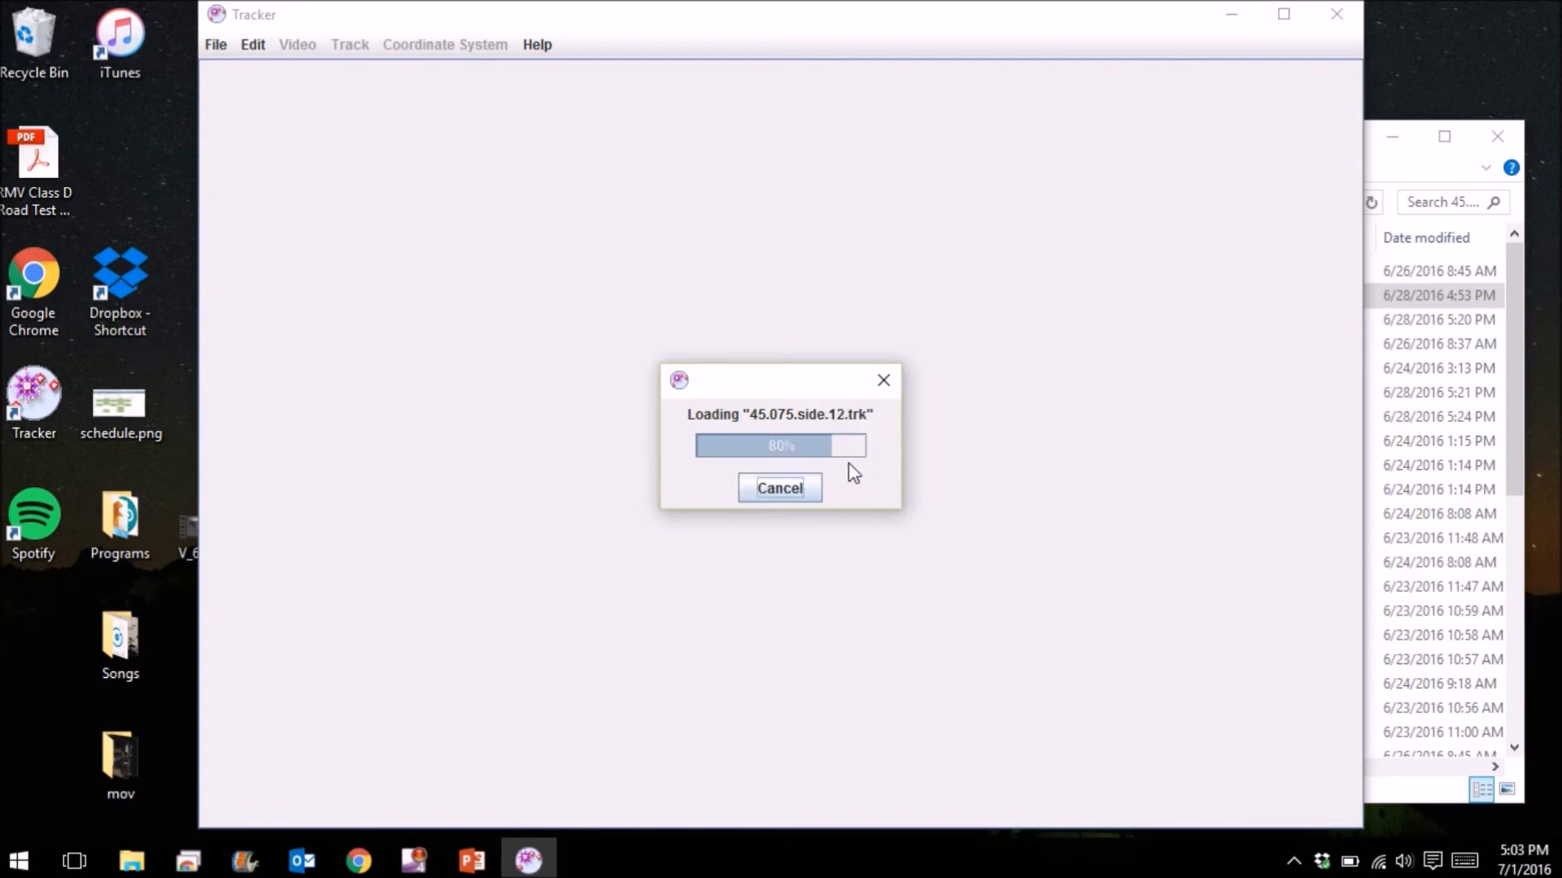
left_click(777, 489)
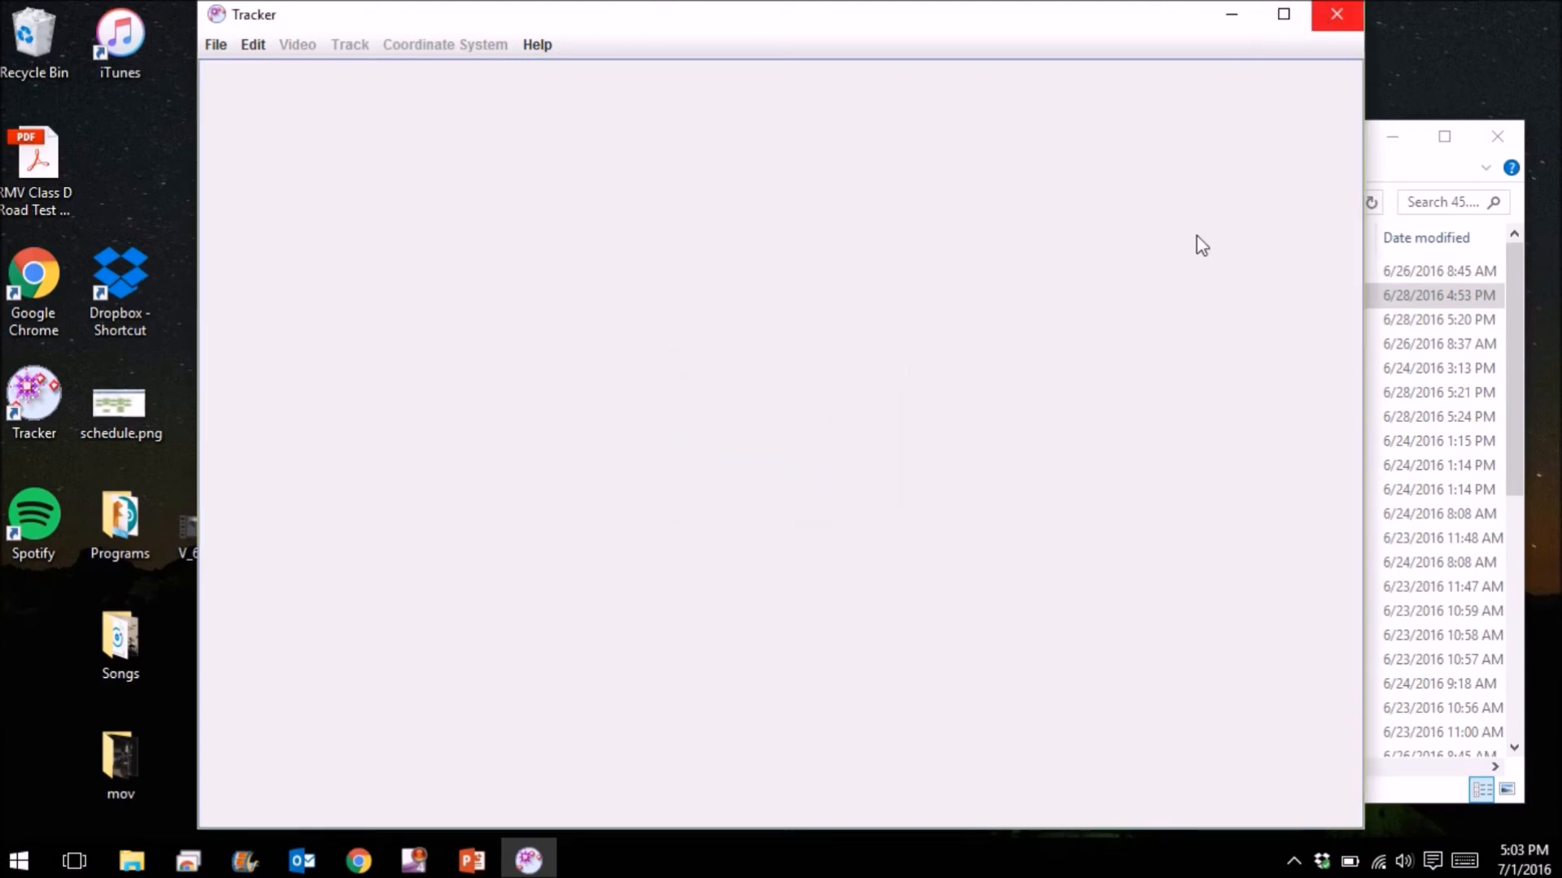
left_click(1337, 14)
Go back out of the 45Data folder and open Horizontal Setup, Clamp-Clamp and its CC_4p0 subfolder
left_click(902, 204)
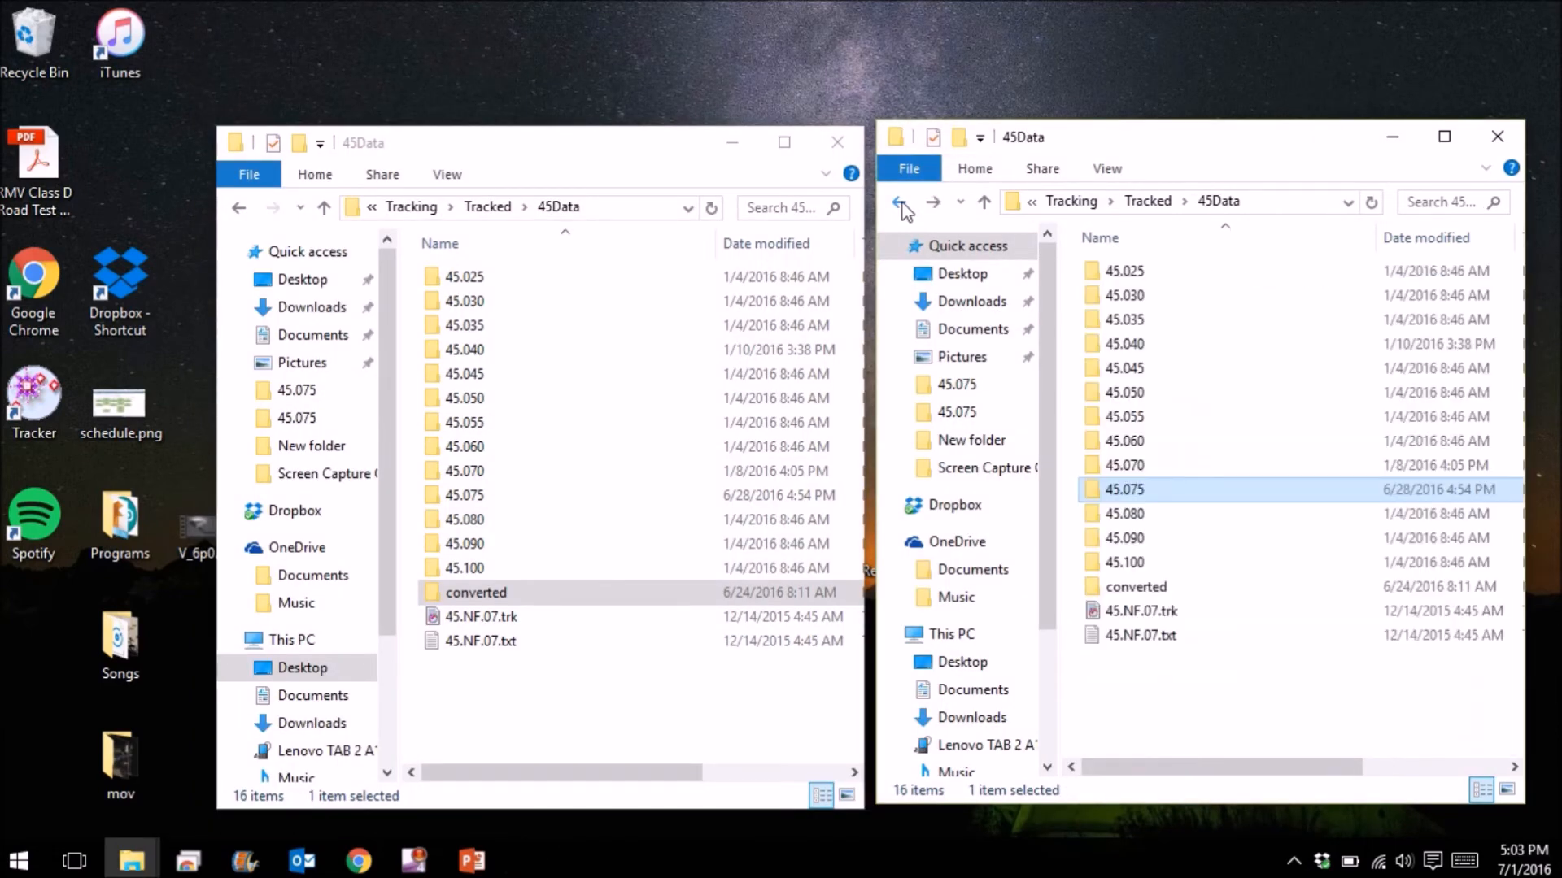
left_click(901, 204)
double_click(1087, 394)
left_click(1117, 281)
double_click(1116, 278)
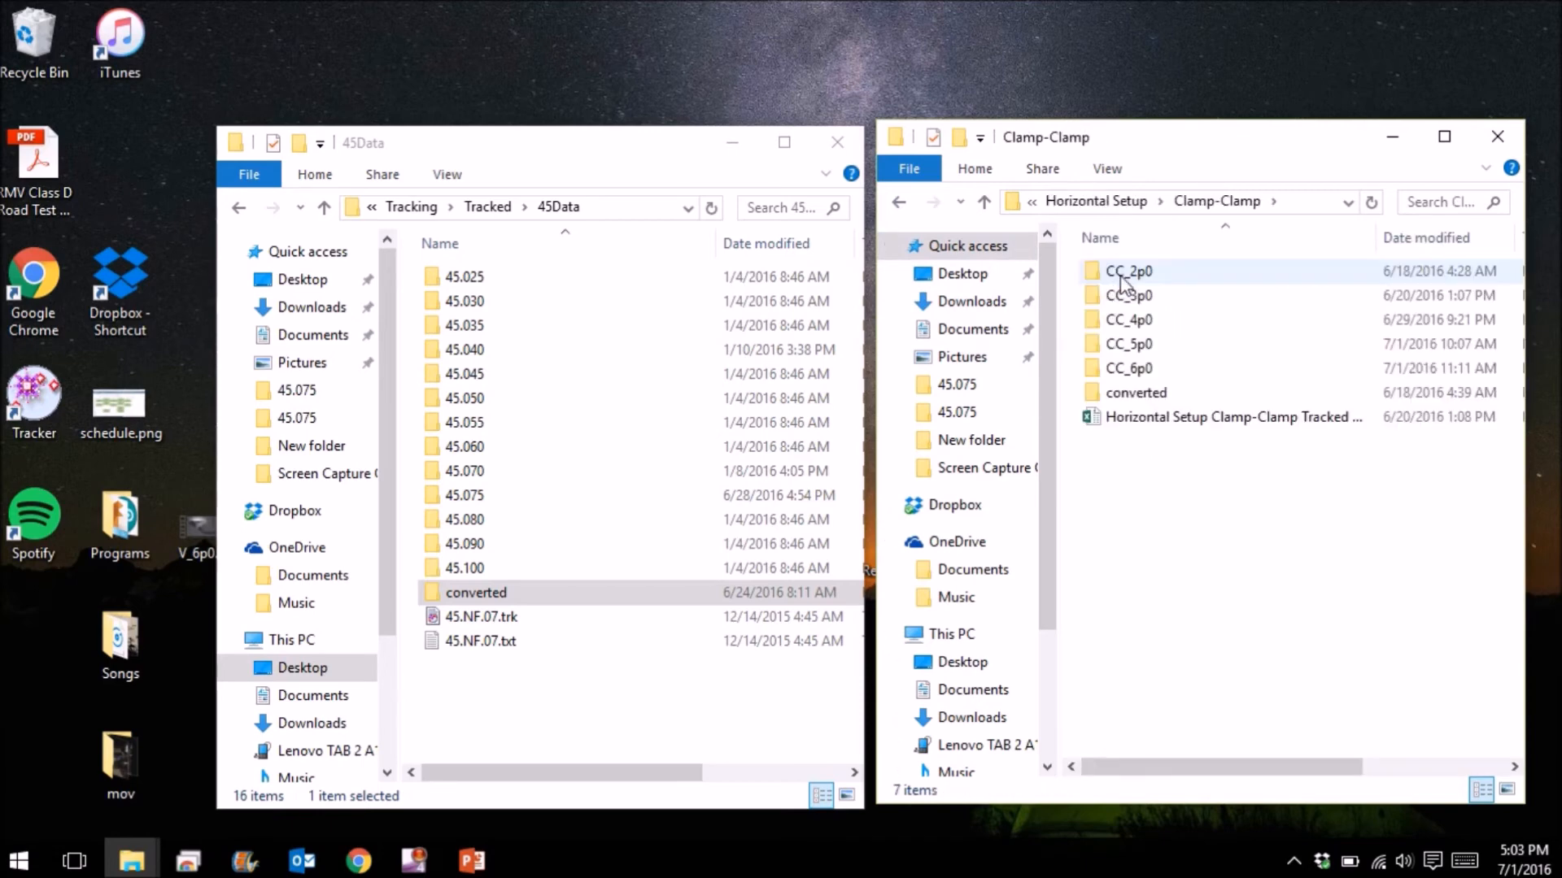
double_click(1122, 319)
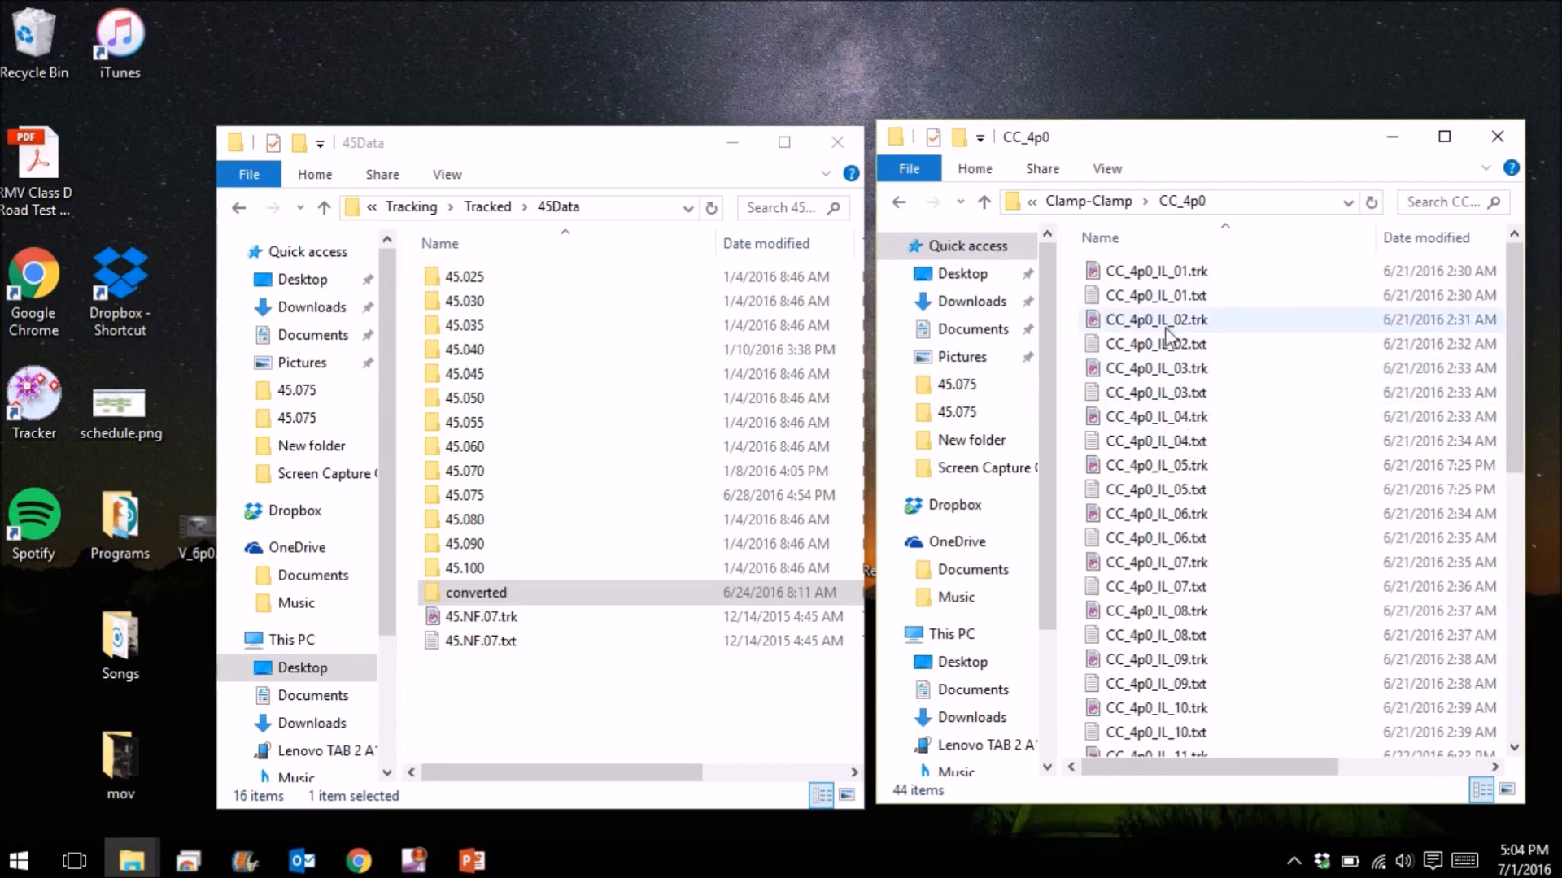
Try twice to open CC_4p0_IL_02.trk without searching for its video, cancelling the loading and closing Tracker each time
double_click(1165, 325)
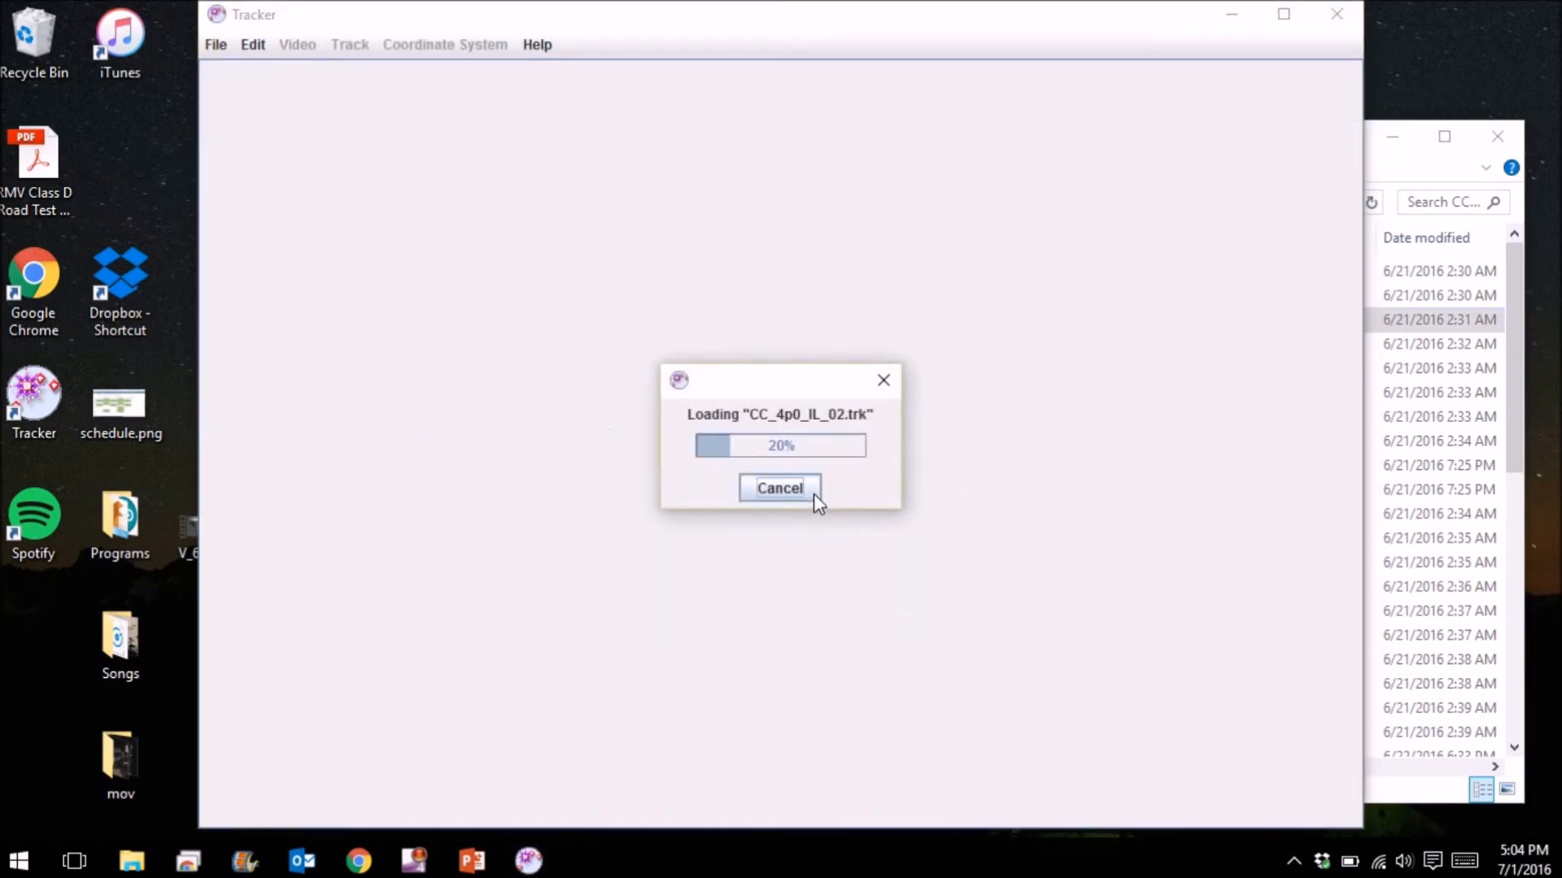
left_click(810, 453)
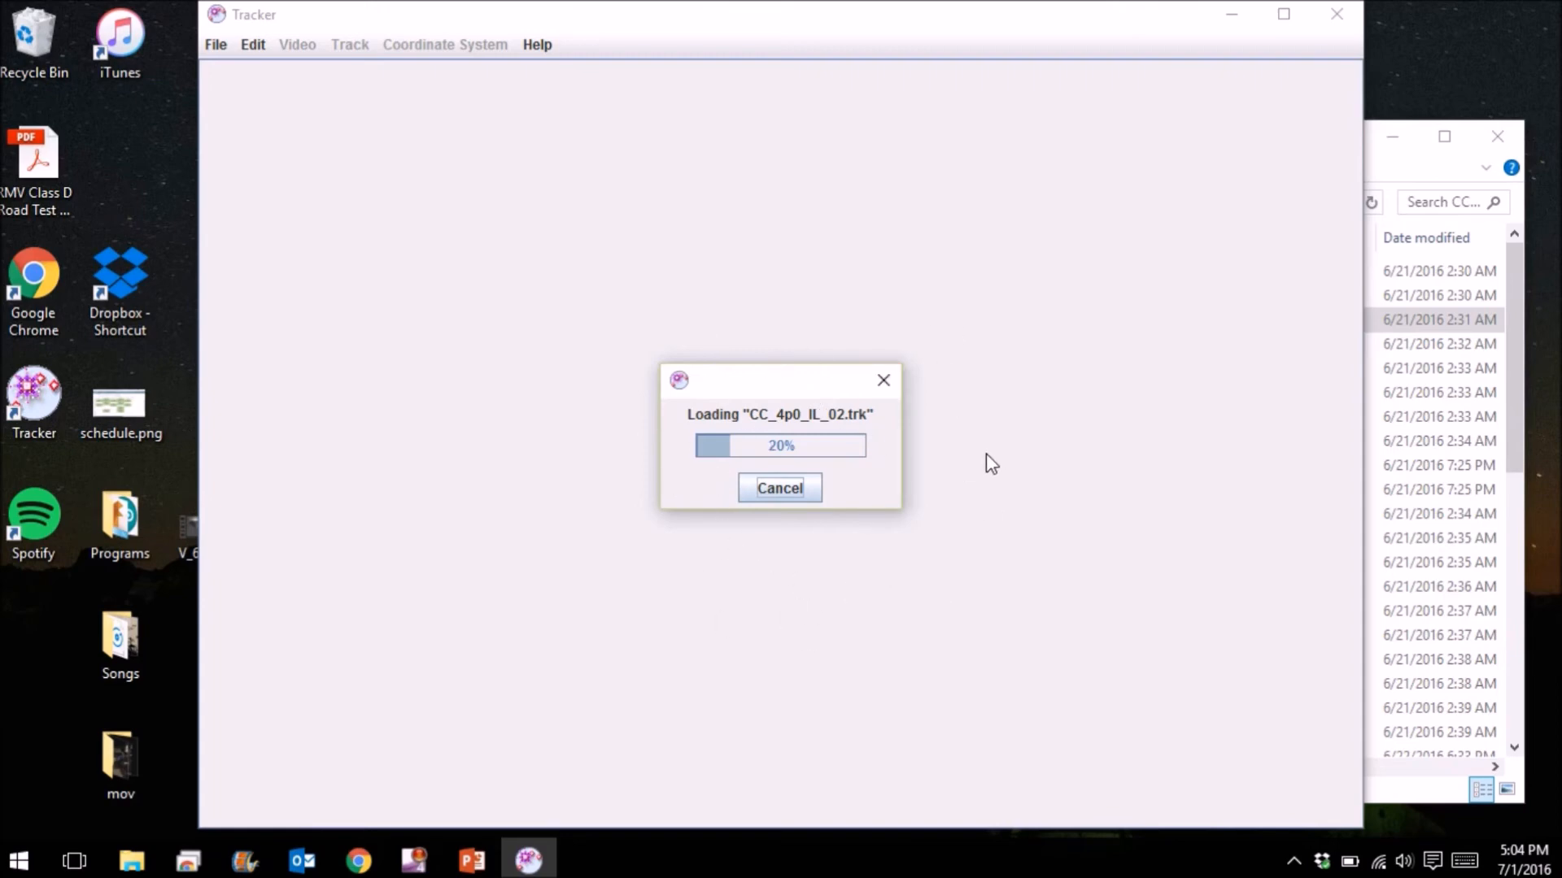
left_click(778, 490)
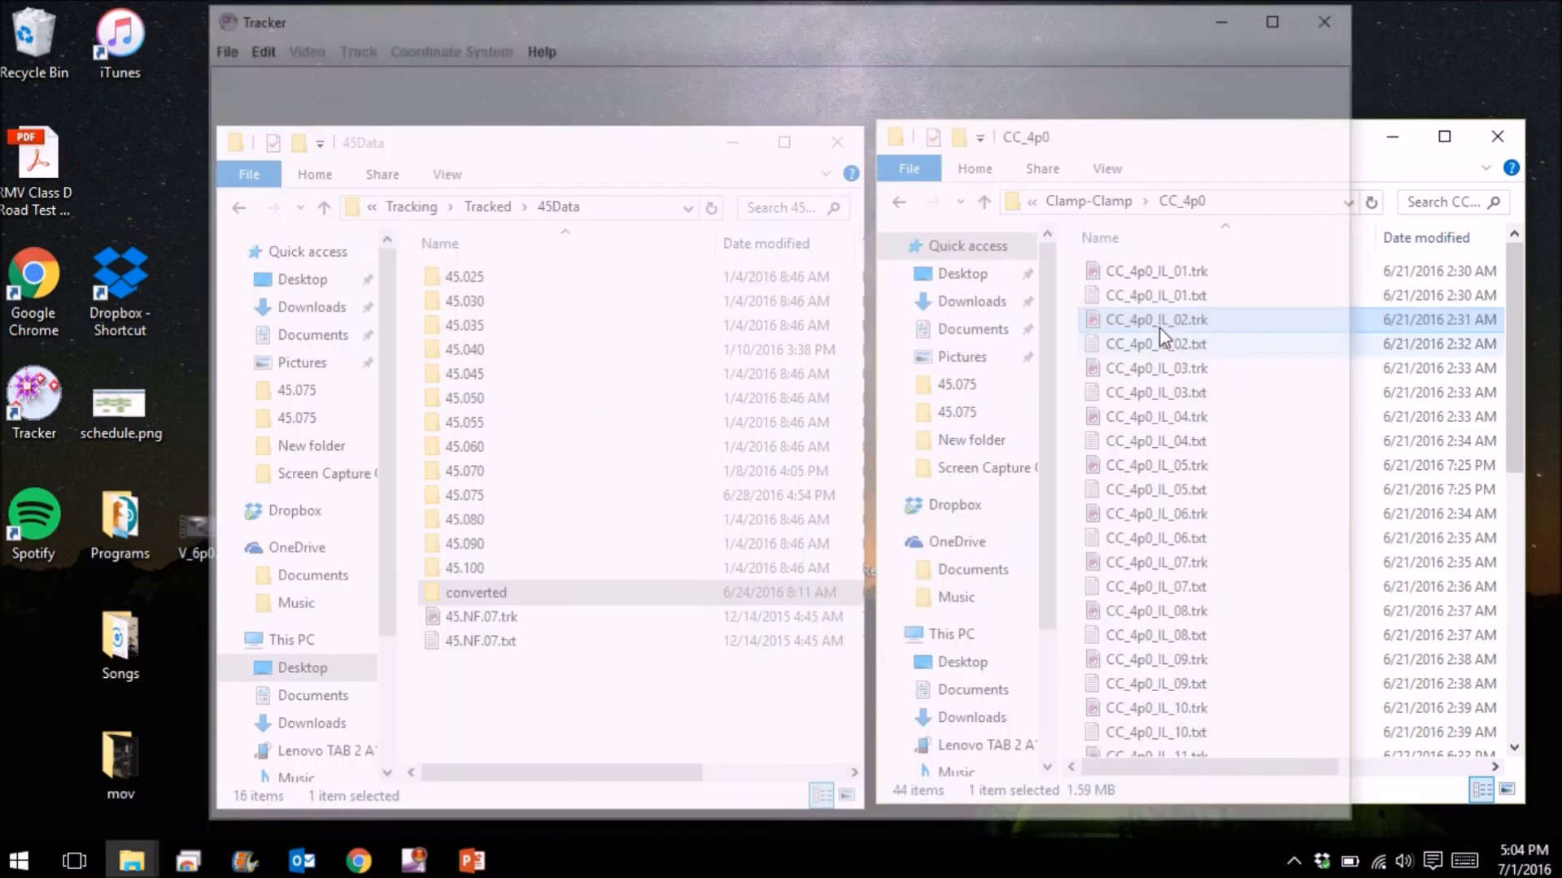
double_click(1137, 321)
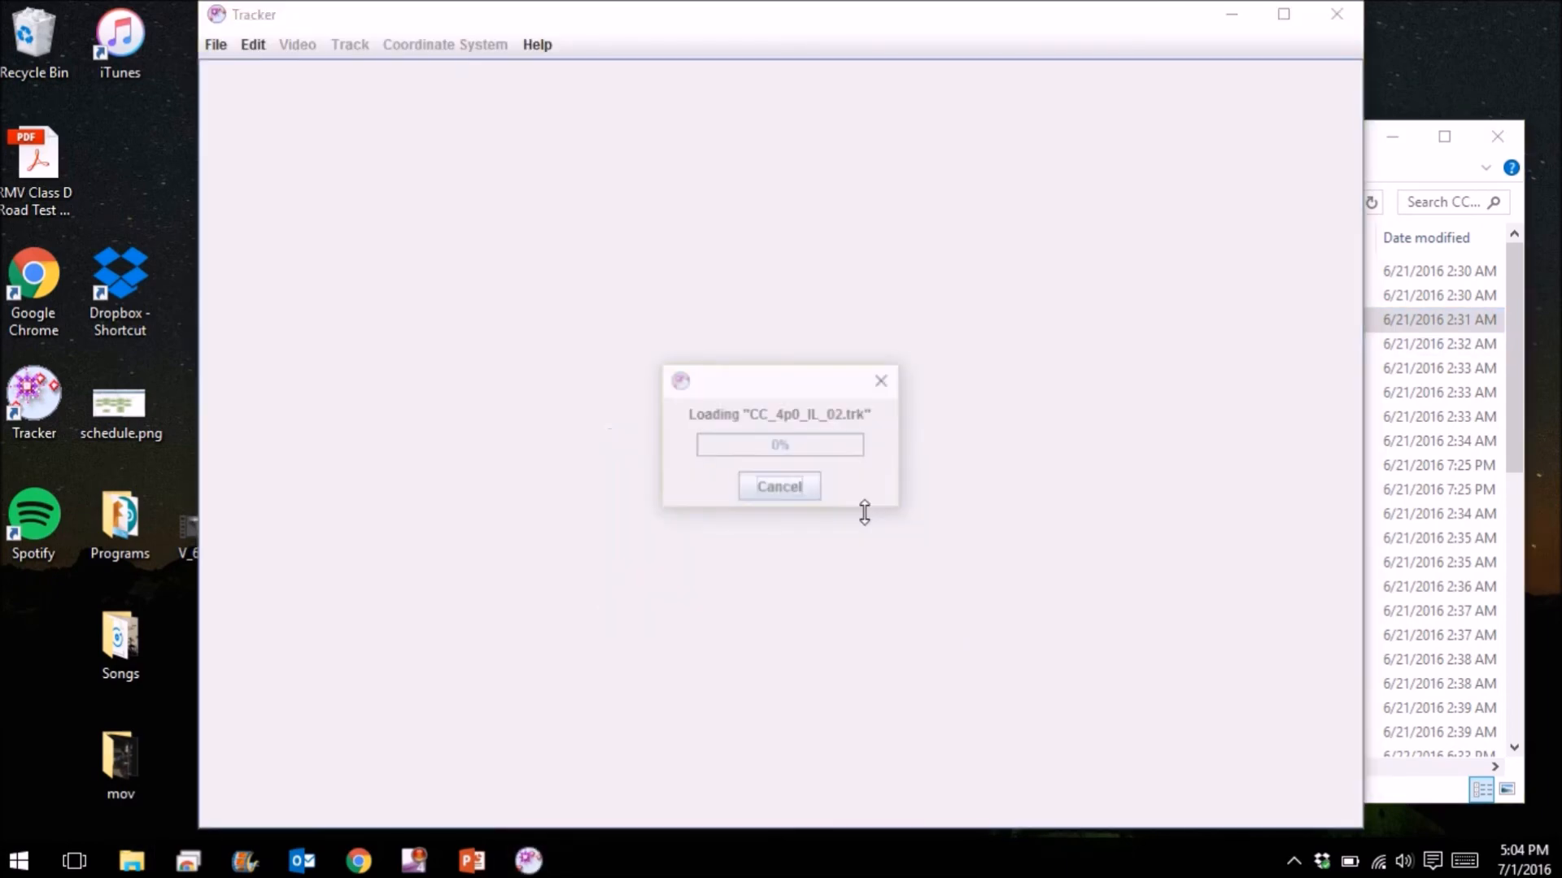
left_click(817, 459)
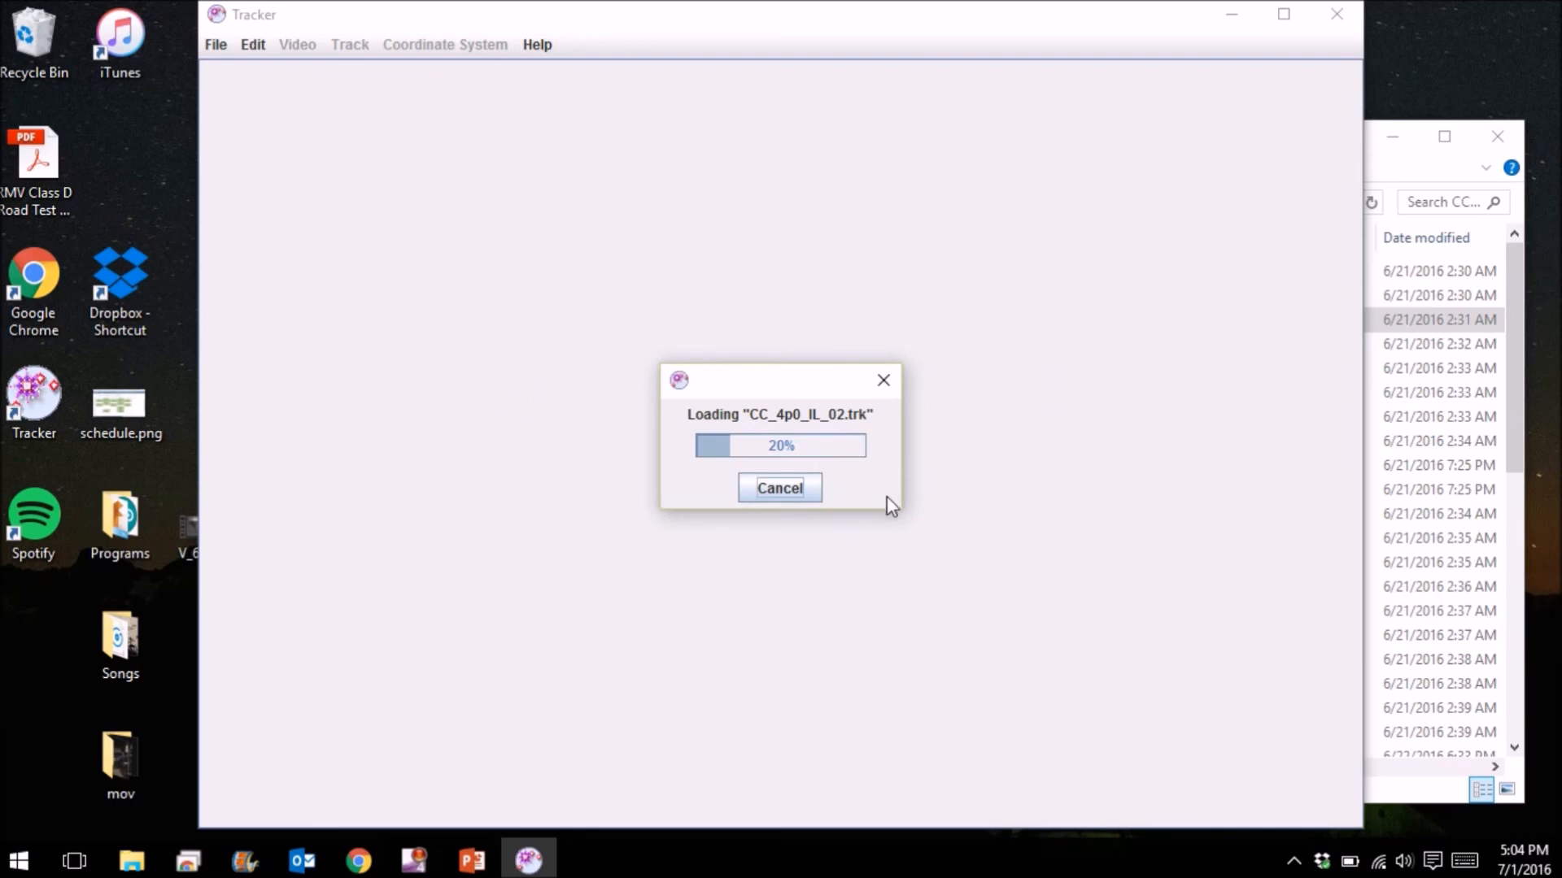
left_click(785, 488)
left_click(1334, 14)
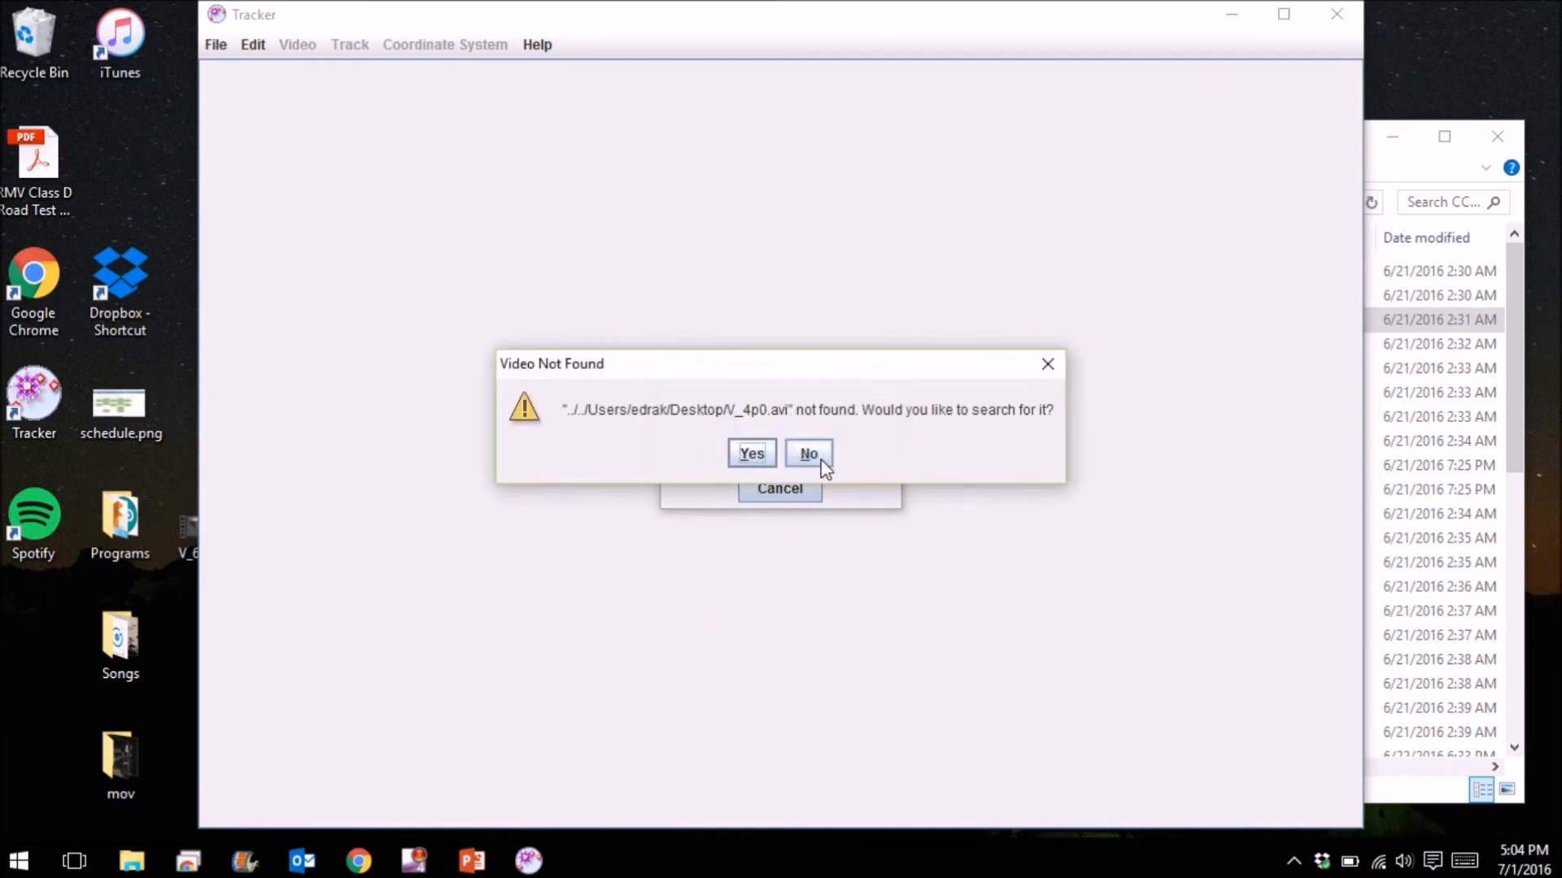
Load CC_4p0_IL_02.trk in Tracker again, declining the search for its V_4p0.avi video
left_click(813, 460)
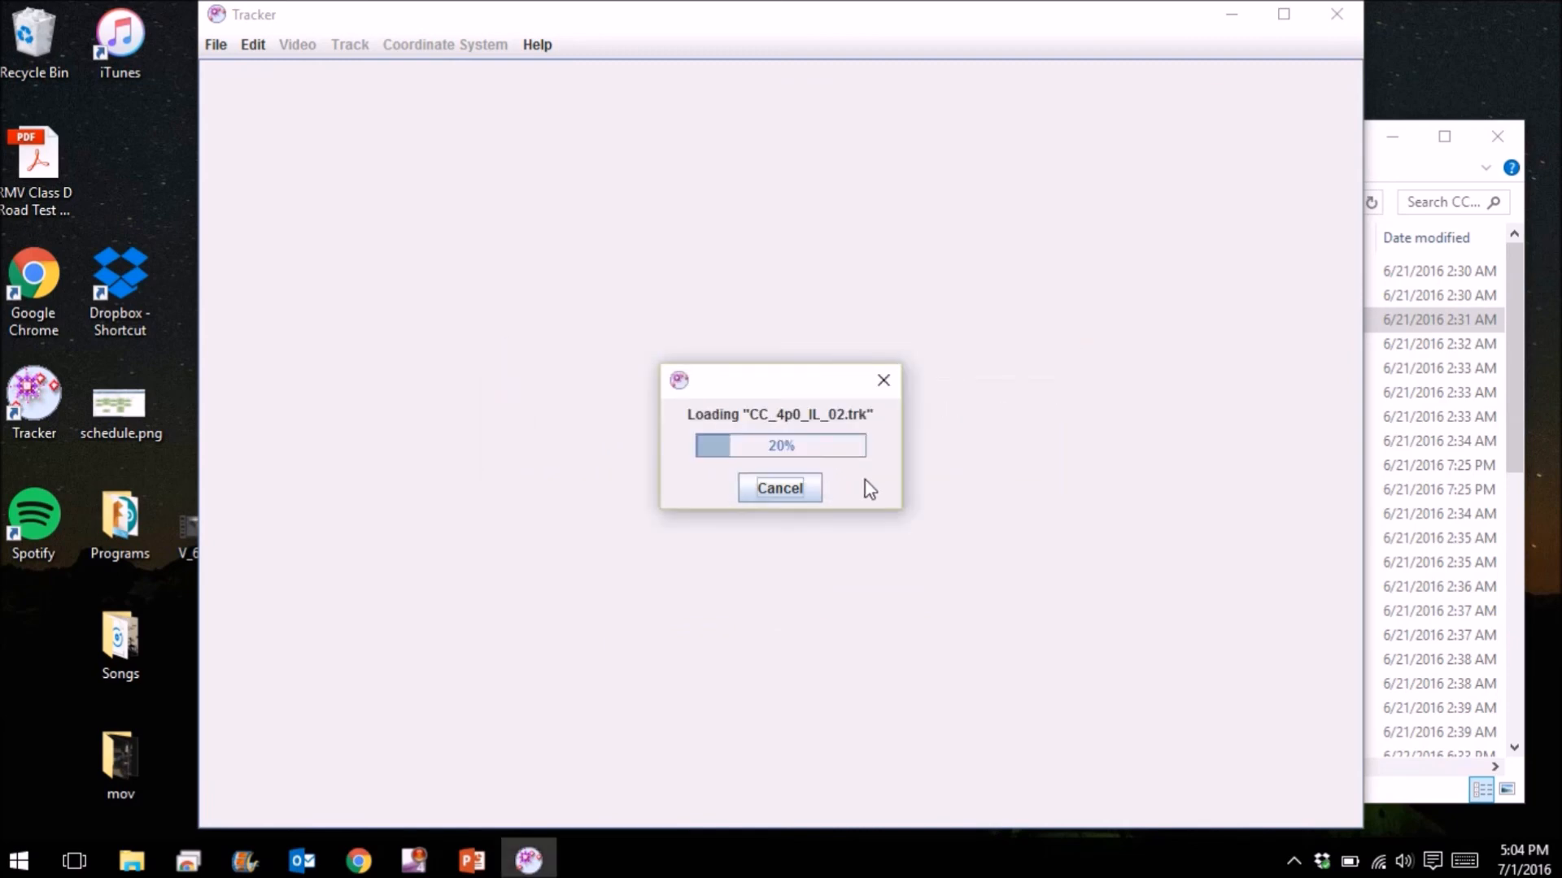